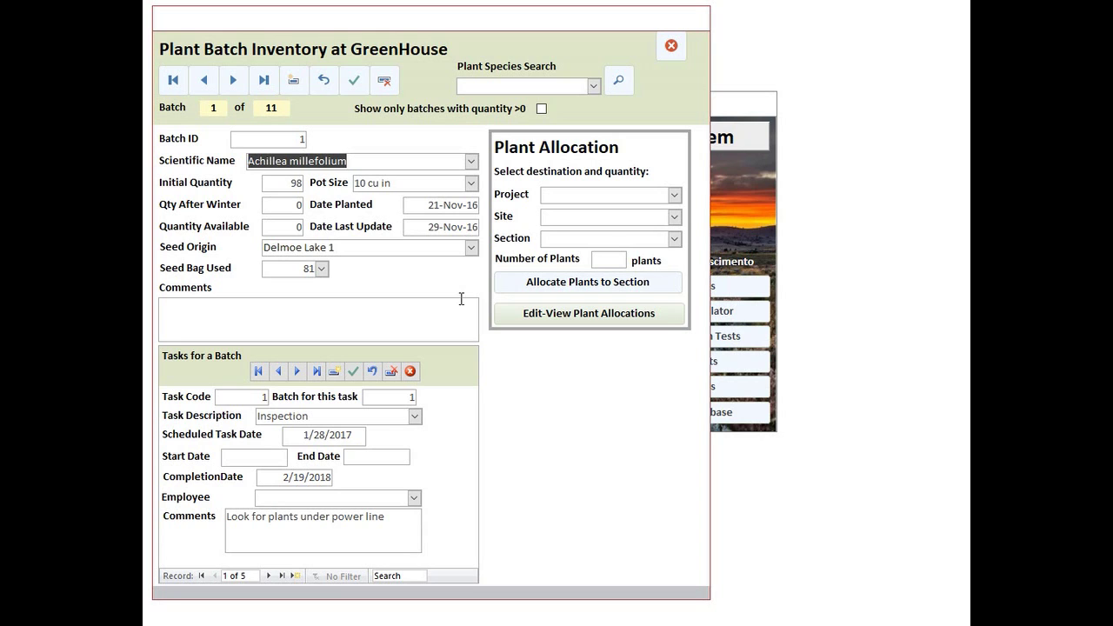
Examine the first batch's scientific name choices, initial quantity field and pot size choices
{"action": "left_click_drag", "start_coordinate": [319, 25], "coordinate": [428, 25]}
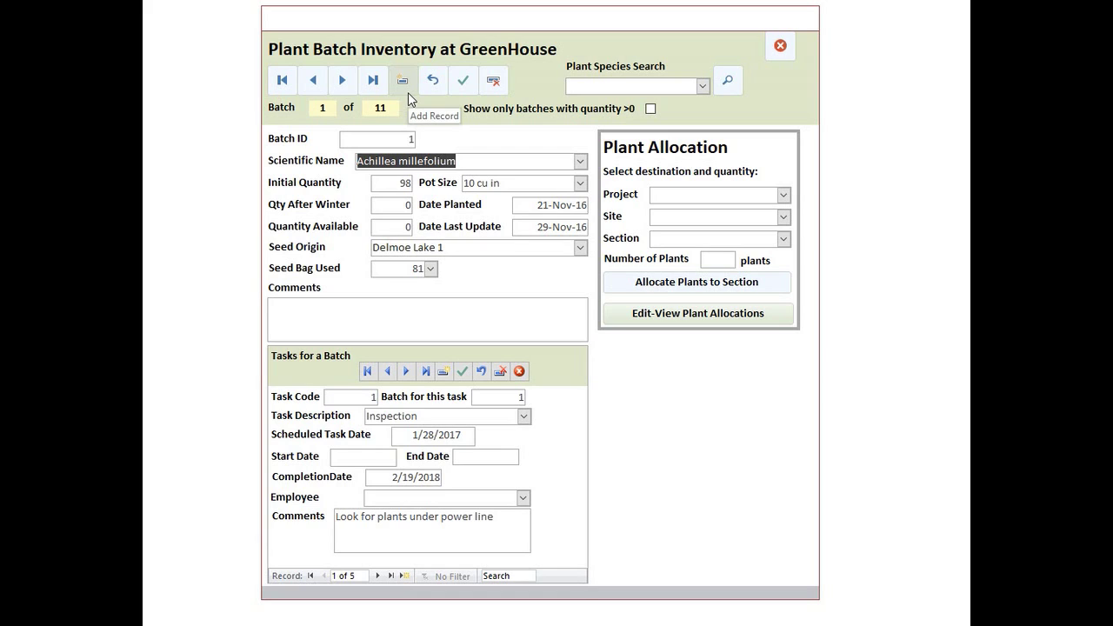
{"action": "left_click", "coordinate": [434, 162]}
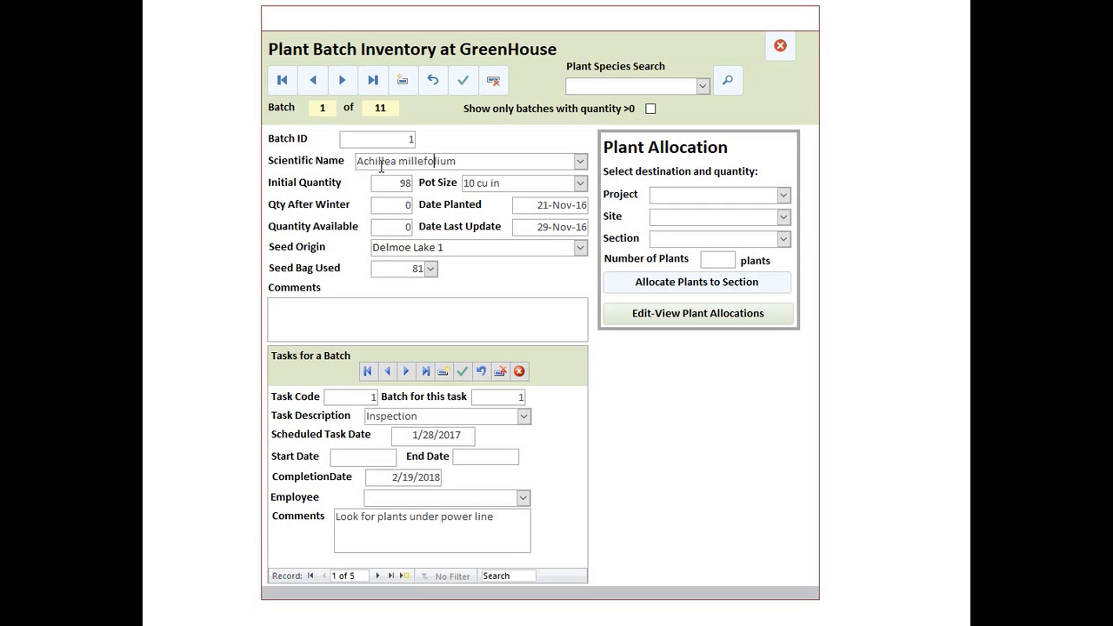
{"action": "left_click", "coordinate": [580, 162]}
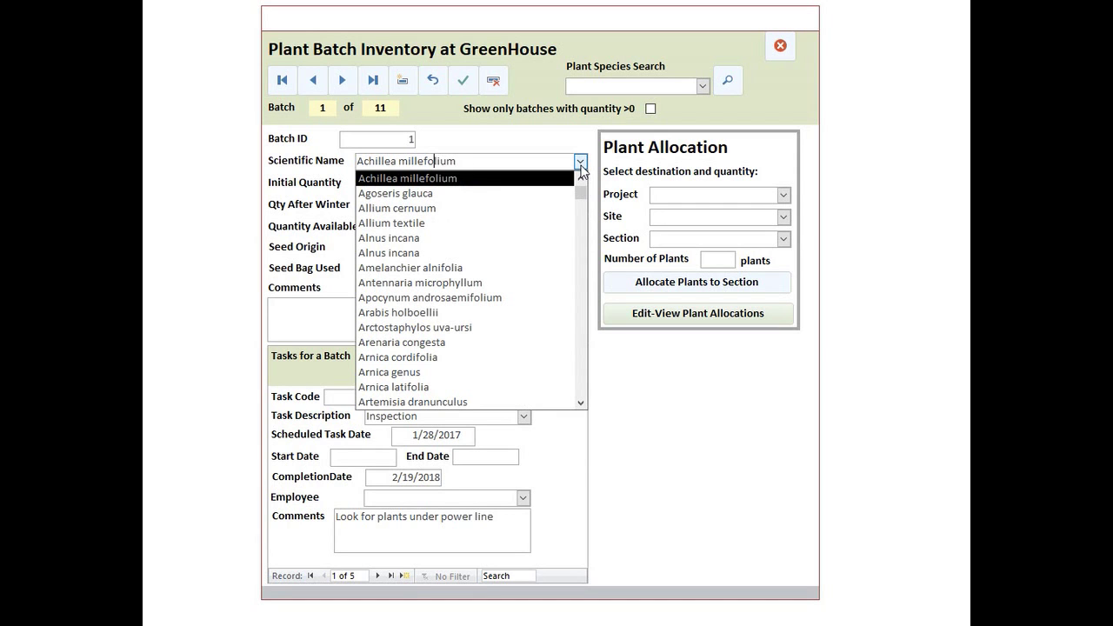
{"action": "left_click", "coordinate": [580, 161]}
{"action": "left_click", "coordinate": [580, 161]}
{"action": "left_click", "coordinate": [580, 162]}
{"action": "left_click", "coordinate": [379, 185]}
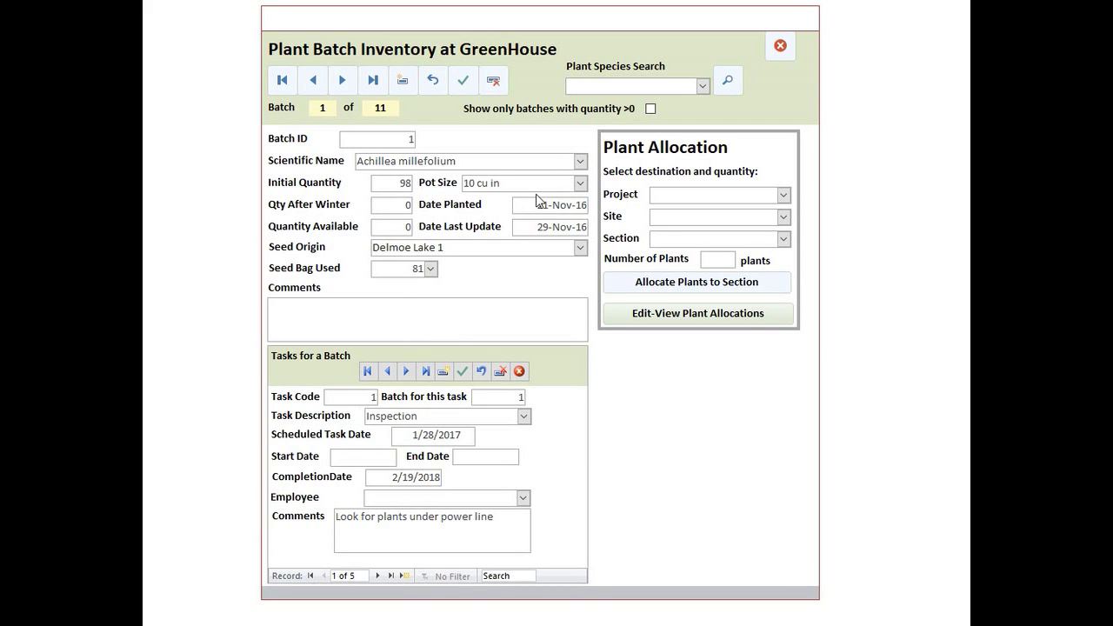
{"action": "left_click", "coordinate": [580, 184]}
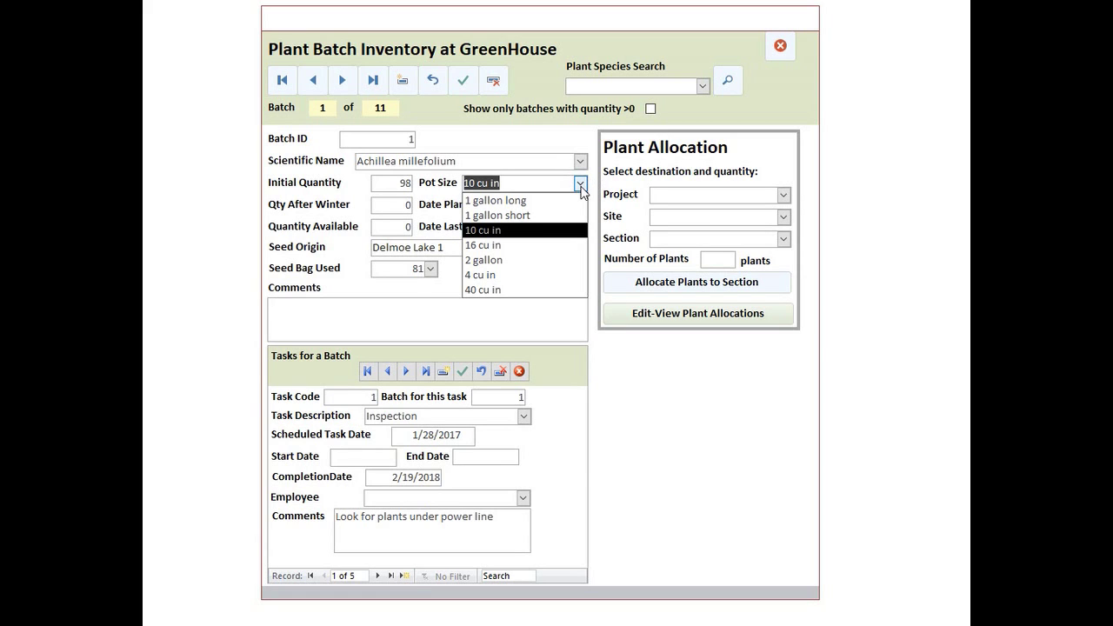
{"action": "left_click", "coordinate": [580, 184]}
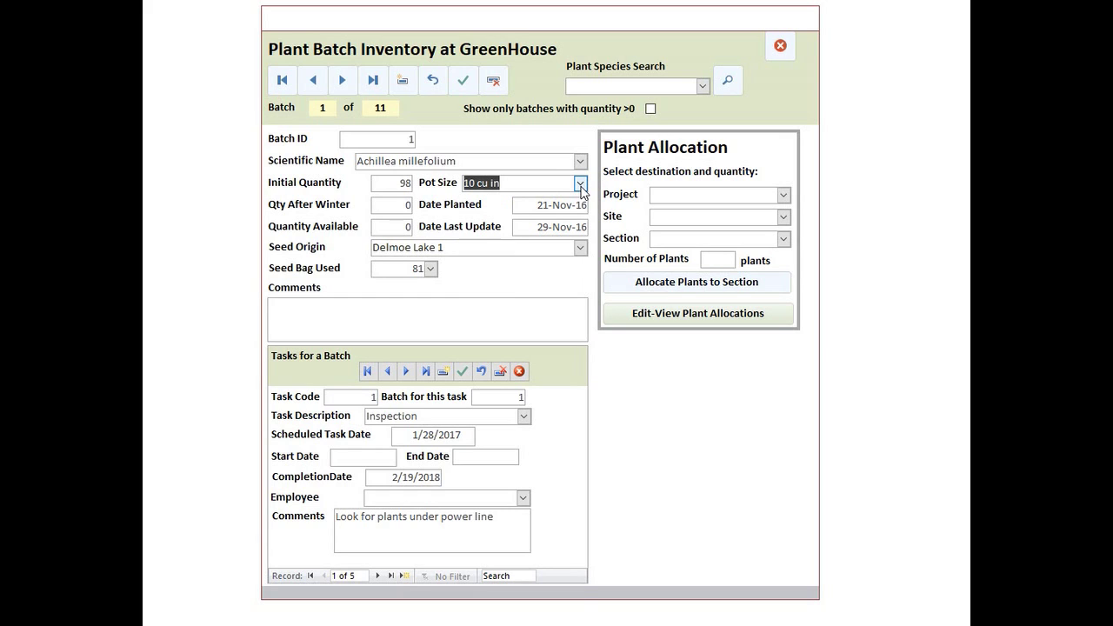
Examine the first batch's winter and available quantities, its dates, and the choices for seed origin and seed bag
{"action": "left_click", "coordinate": [401, 206]}
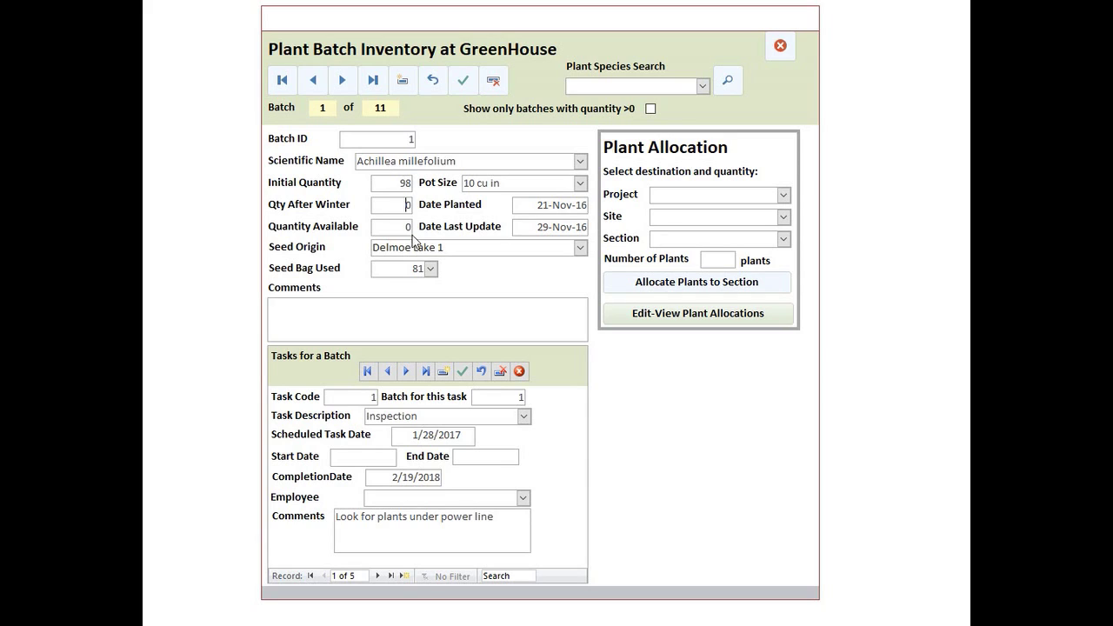
{"action": "left_click", "coordinate": [538, 206]}
{"action": "left_click", "coordinate": [403, 224]}
{"action": "left_click", "coordinate": [567, 227]}
{"action": "left_click", "coordinate": [580, 249]}
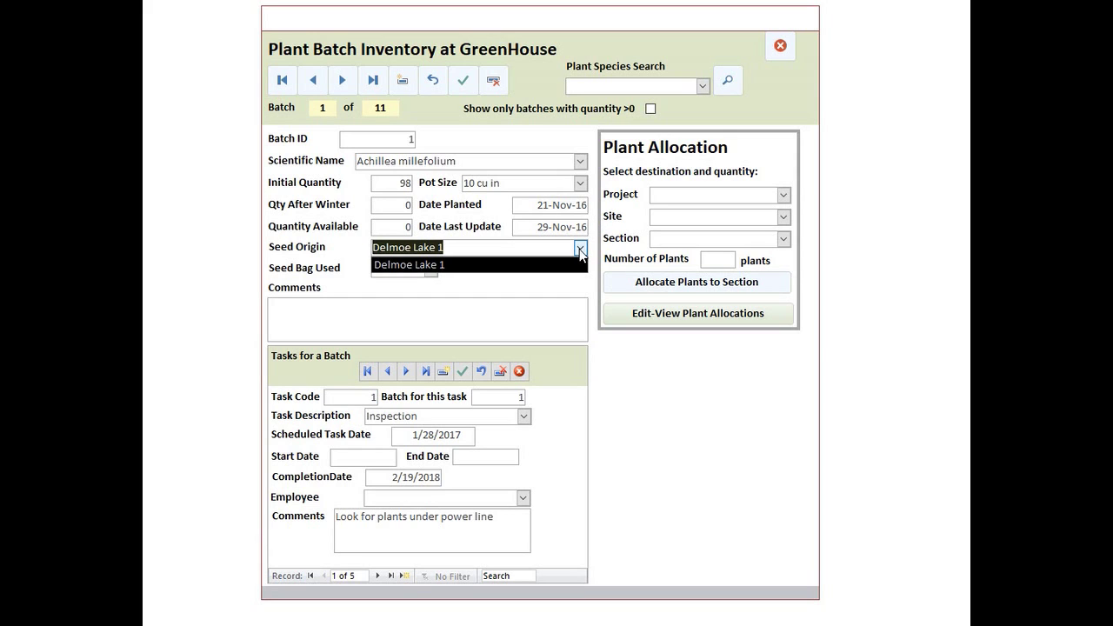
{"action": "left_click", "coordinate": [580, 252]}
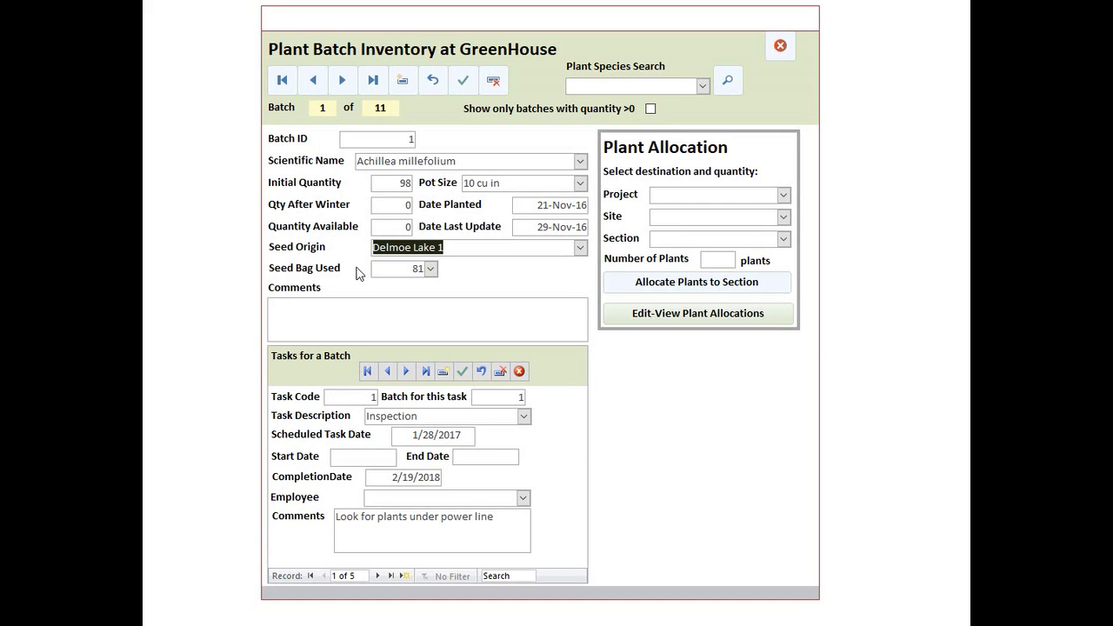
{"action": "left_click", "coordinate": [429, 270]}
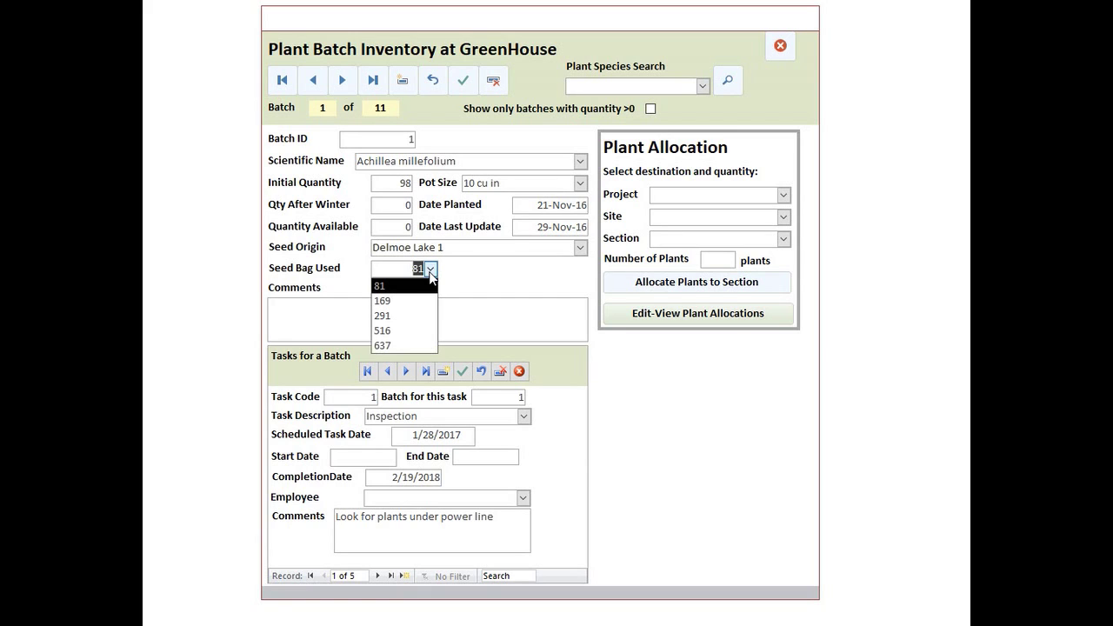
{"action": "left_click", "coordinate": [429, 272]}
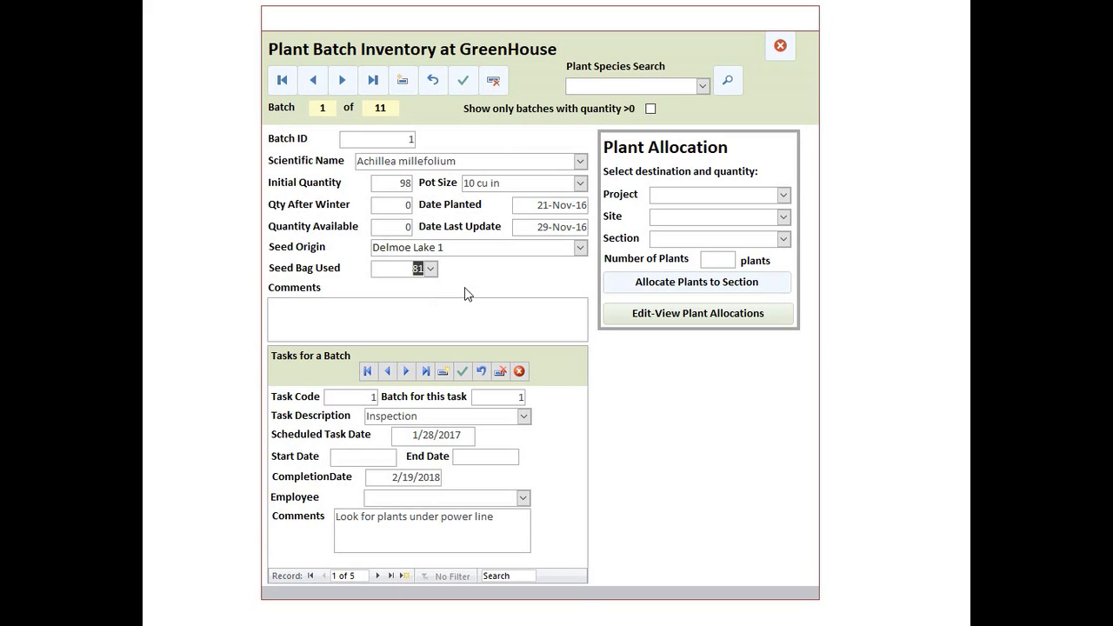
{"action": "left_click", "coordinate": [581, 249]}
{"action": "left_click", "coordinate": [582, 248]}
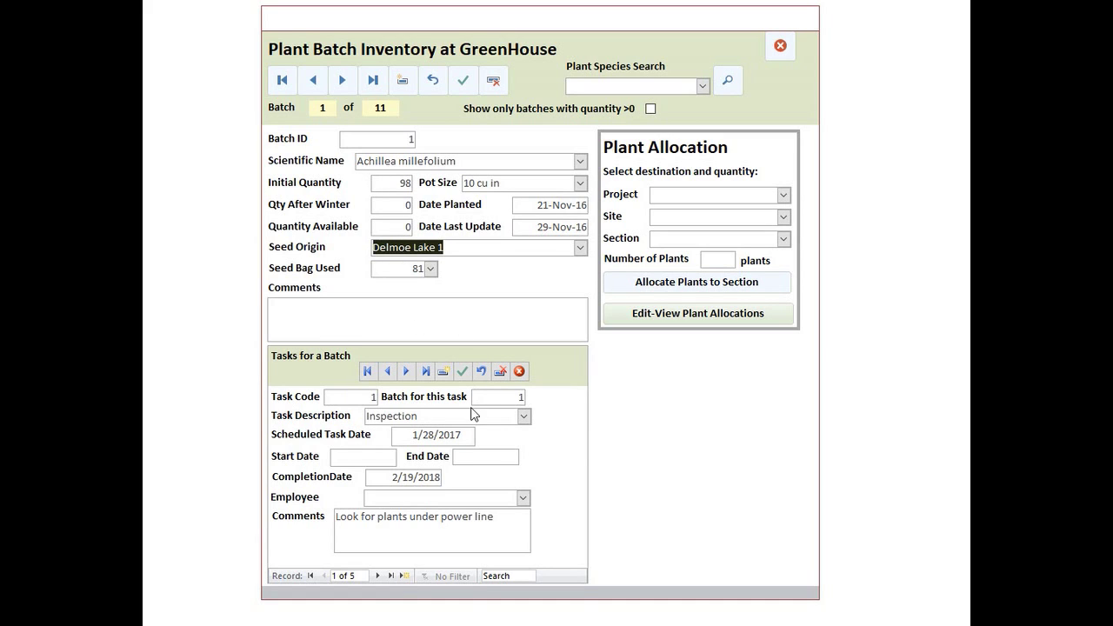
Examine the first batch's task record, including its task code, task description choices and employee choices
{"action": "left_click", "coordinate": [356, 402]}
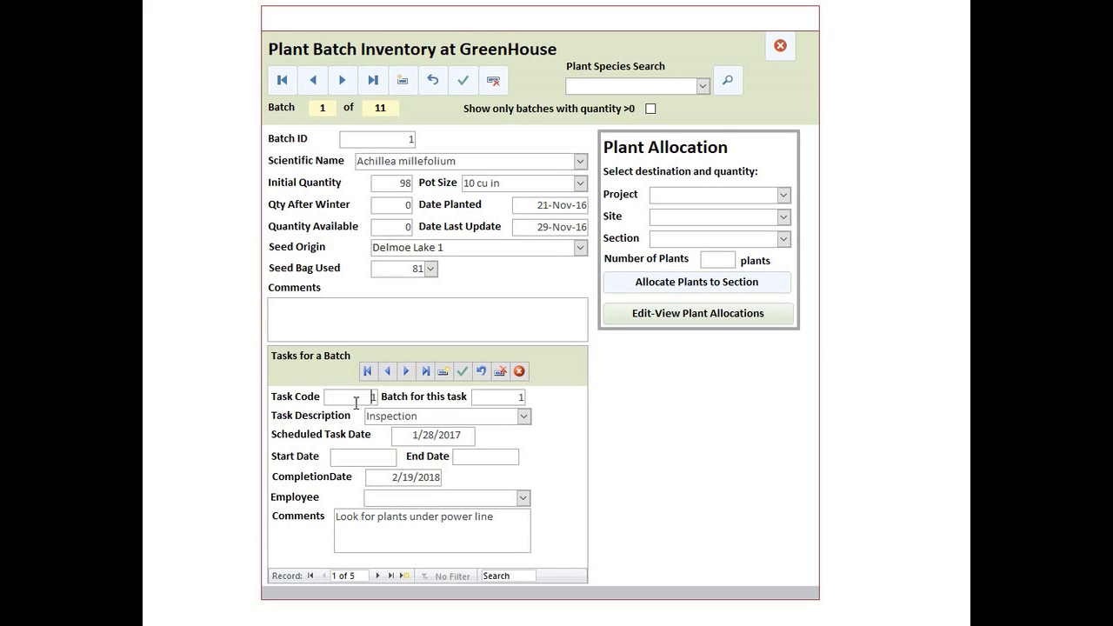
{"action": "left_click", "coordinate": [524, 417]}
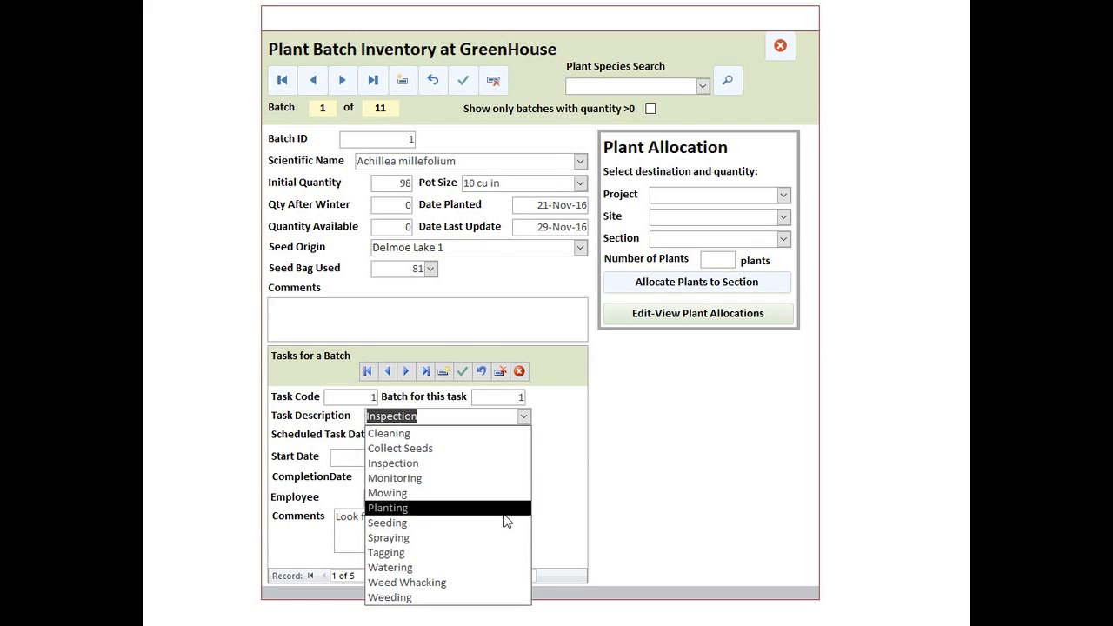
{"action": "left_click", "coordinate": [524, 418]}
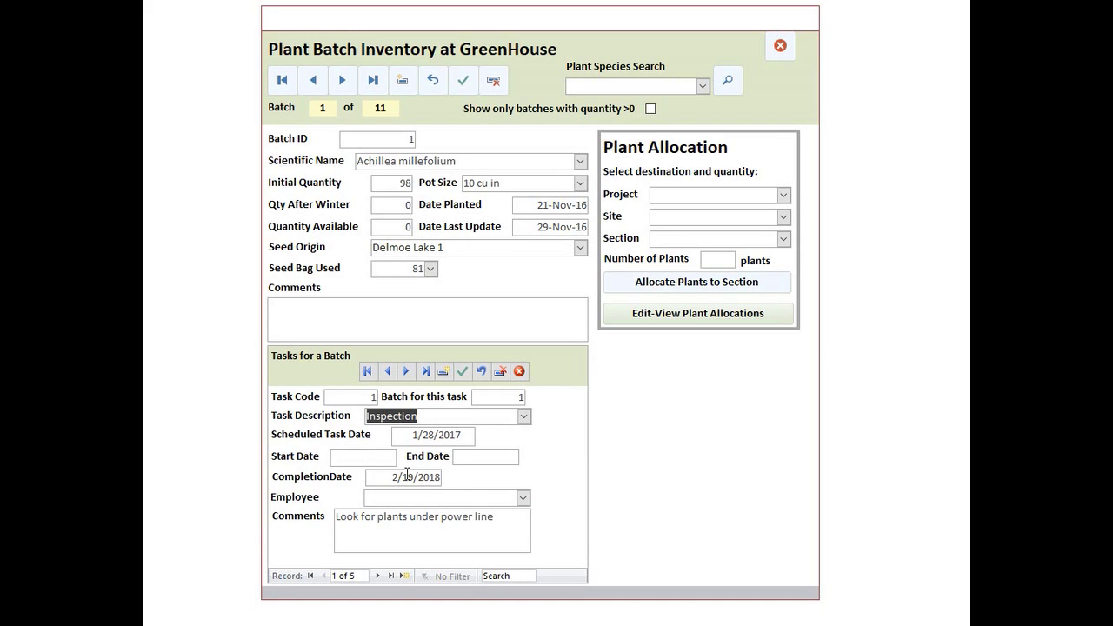
{"action": "left_click", "coordinate": [522, 498]}
{"action": "left_click", "coordinate": [524, 500]}
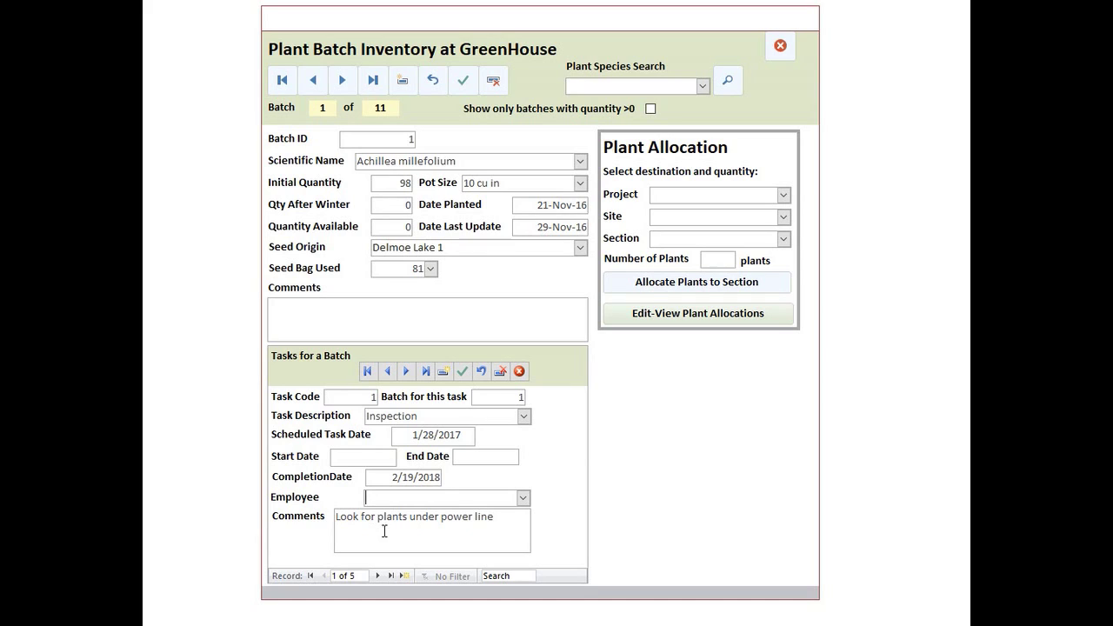
Add a new batch record with Achillea millefolium as its scientific name
{"action": "left_click", "coordinate": [402, 84]}
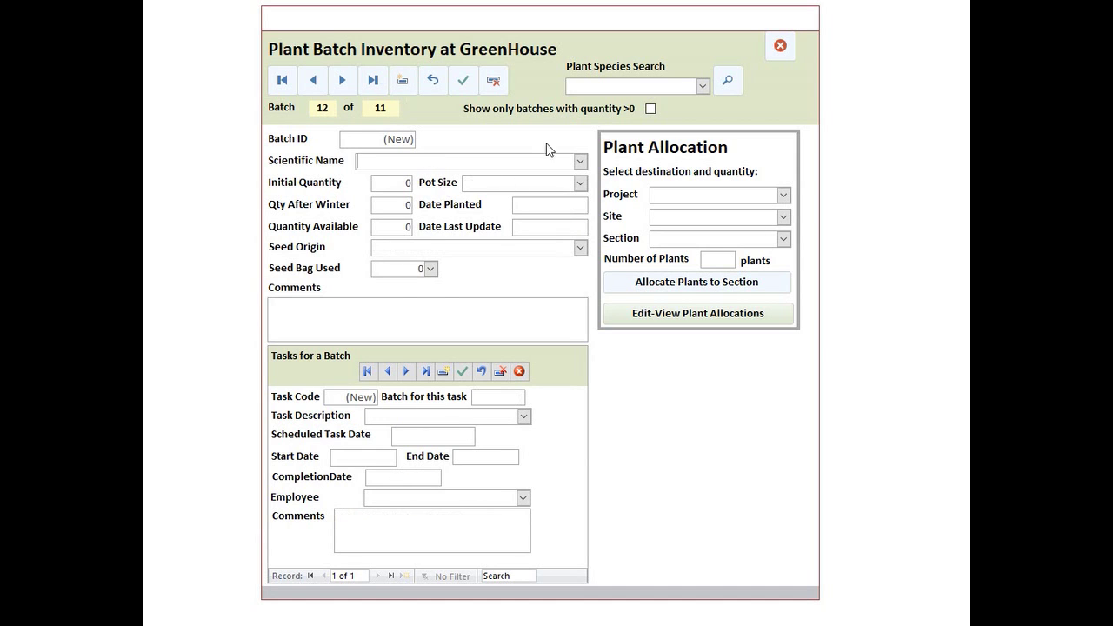
{"action": "left_click", "coordinate": [580, 163]}
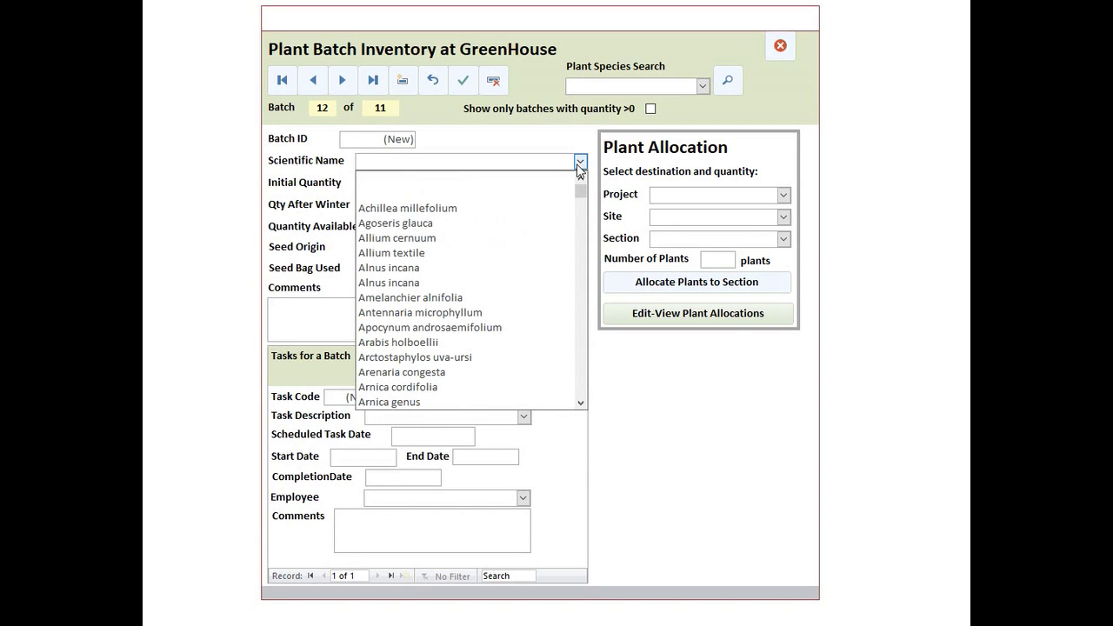
{"action": "left_click", "coordinate": [532, 208]}
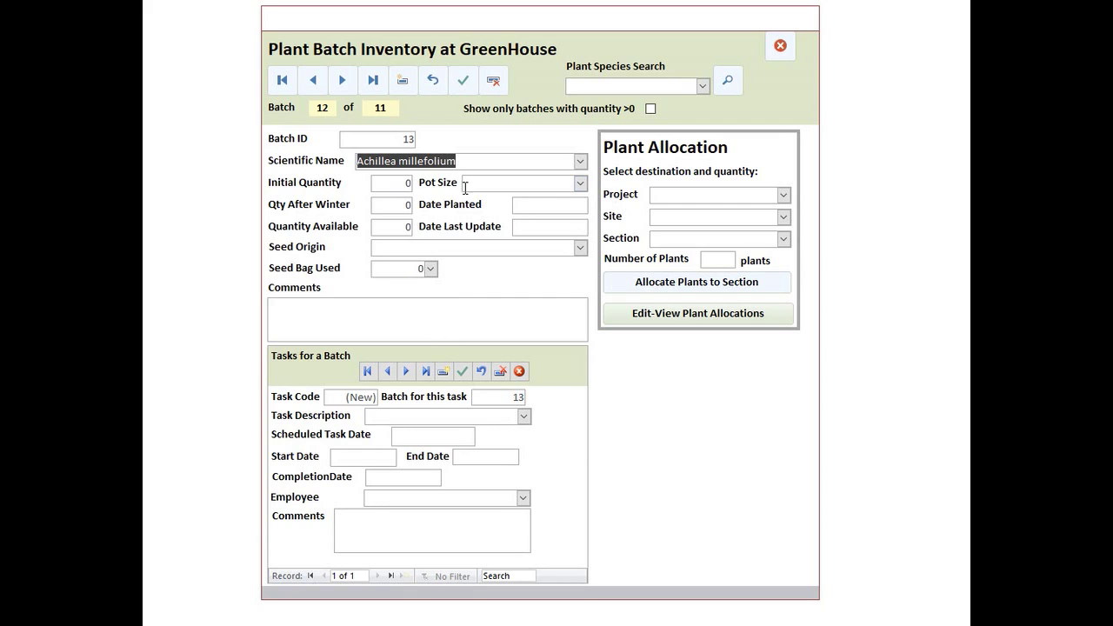
Set the new batch's initial quantity to 98 and its pot size to 10 cu in
{"action": "left_click", "coordinate": [405, 184]}
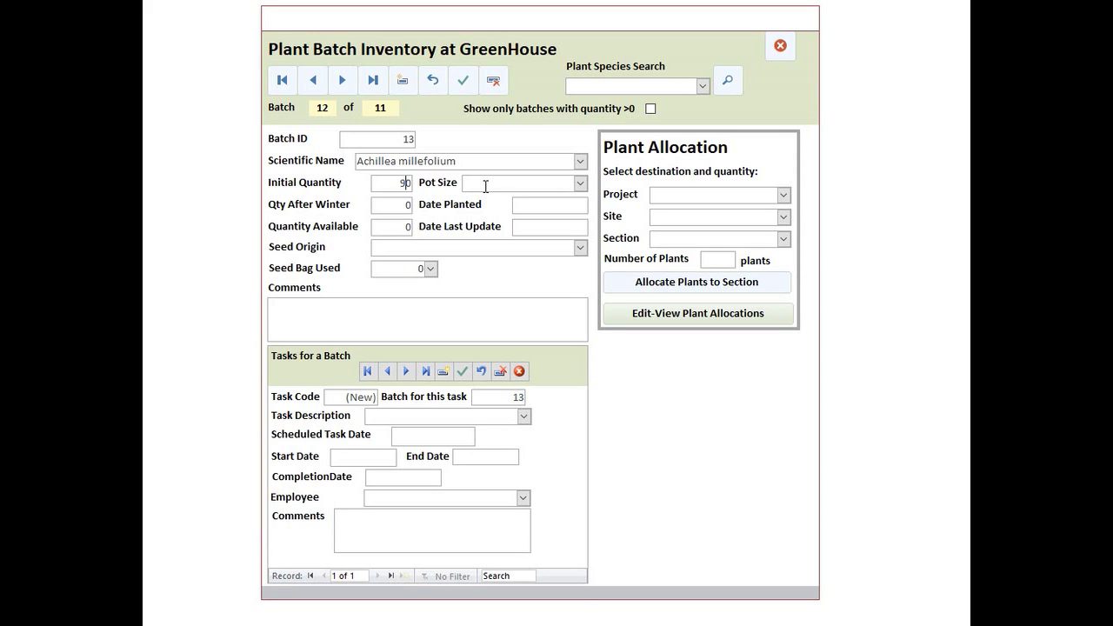
{"action": "type", "text": "98"}
{"action": "key", "text": "Delete"}
{"action": "left_click", "coordinate": [580, 185]}
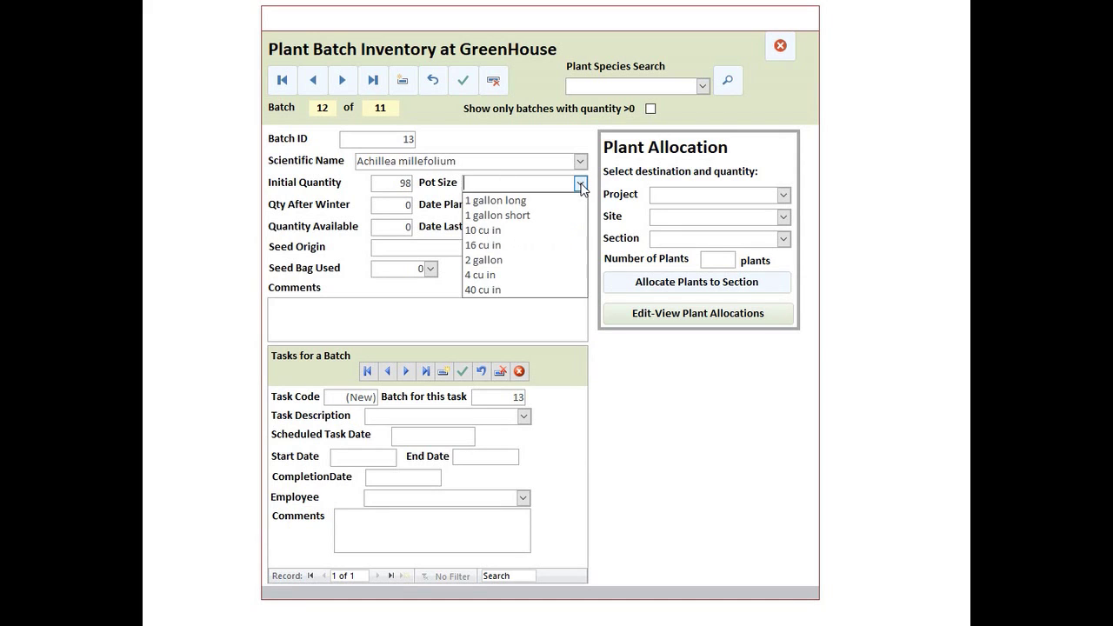
{"action": "left_click", "coordinate": [557, 235]}
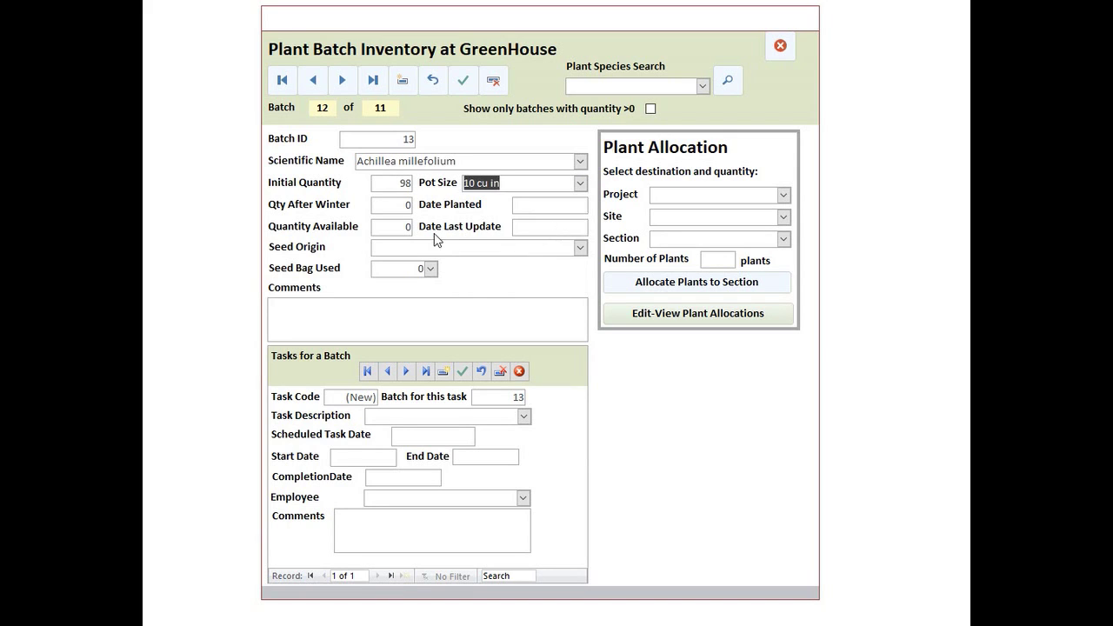
Set the new batch's planted and last update dates to April 1, 2018, and its seed origin to Delmoe Lake 1
{"action": "left_click", "coordinate": [557, 209]}
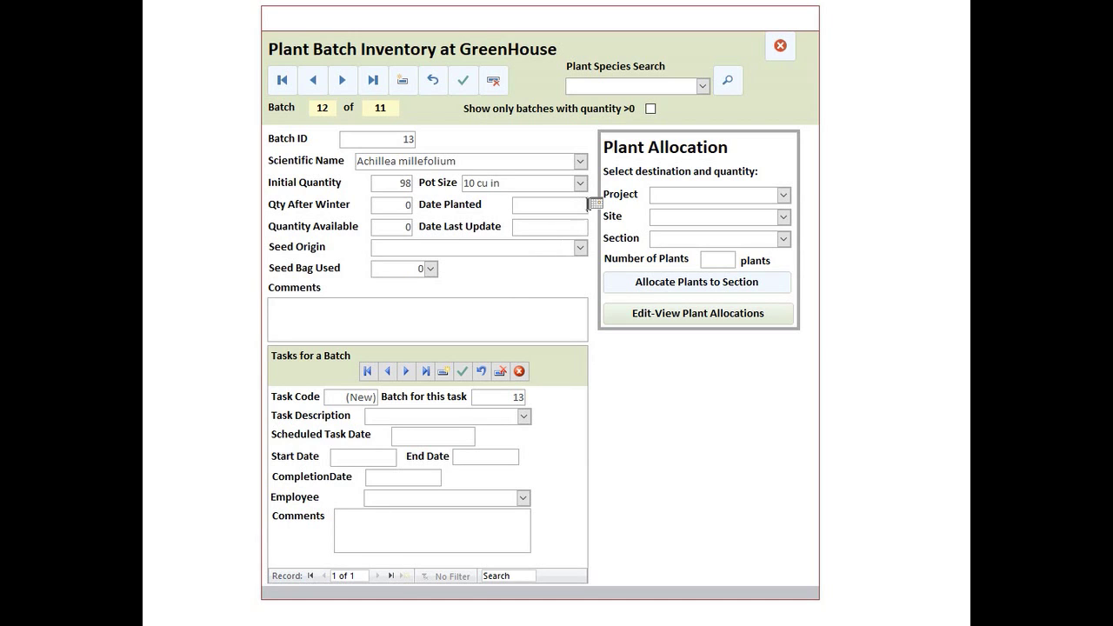
{"action": "left_click", "coordinate": [596, 205]}
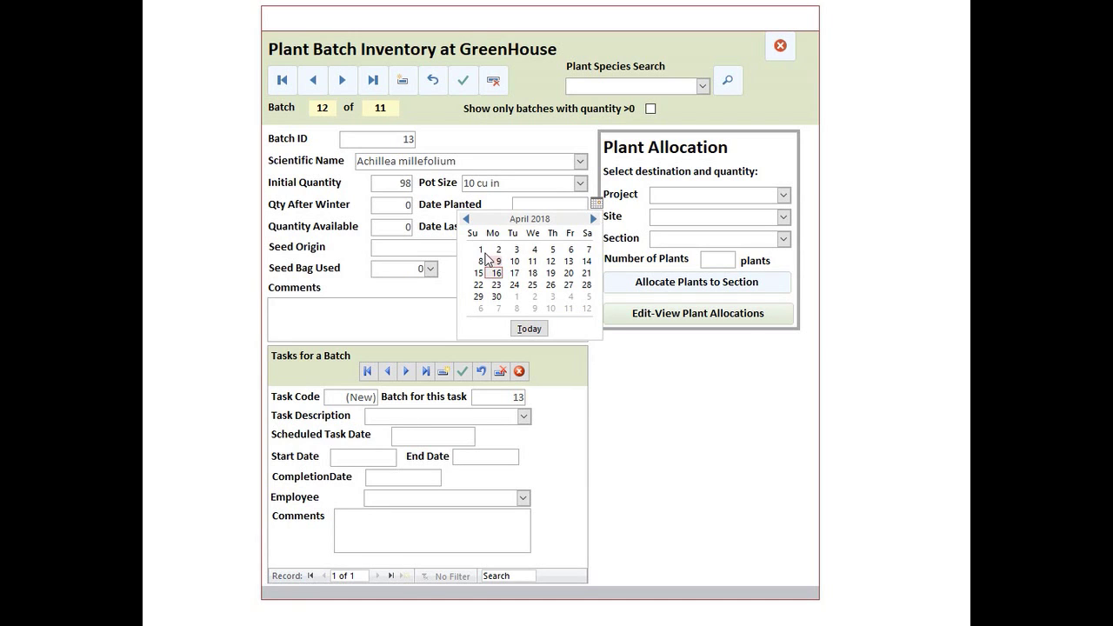
{"action": "left_click", "coordinate": [480, 250]}
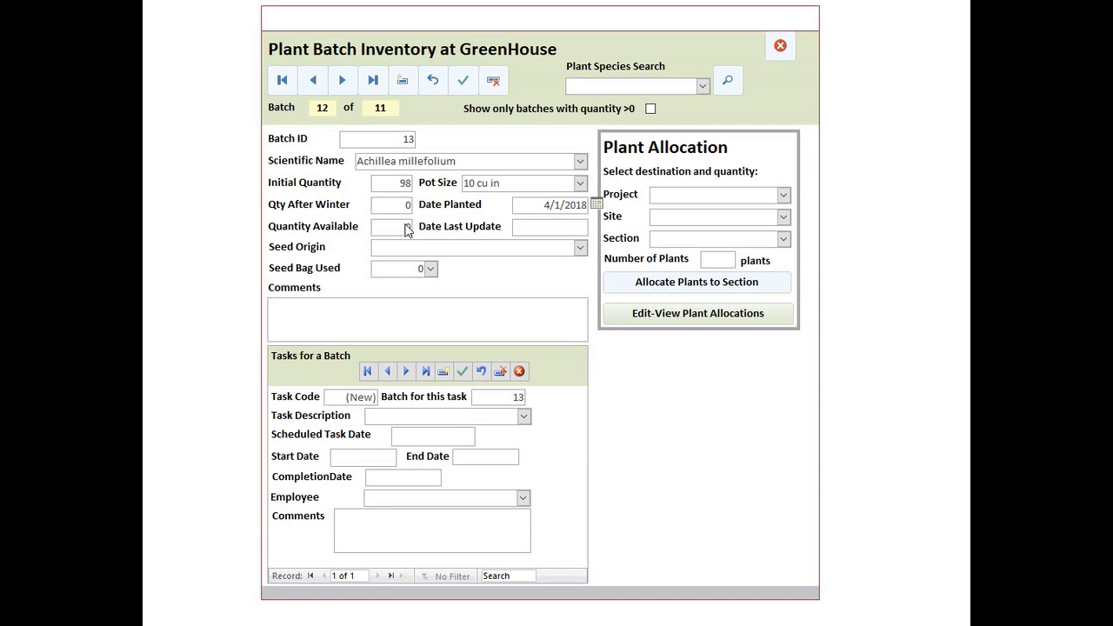
{"action": "left_click", "coordinate": [540, 227]}
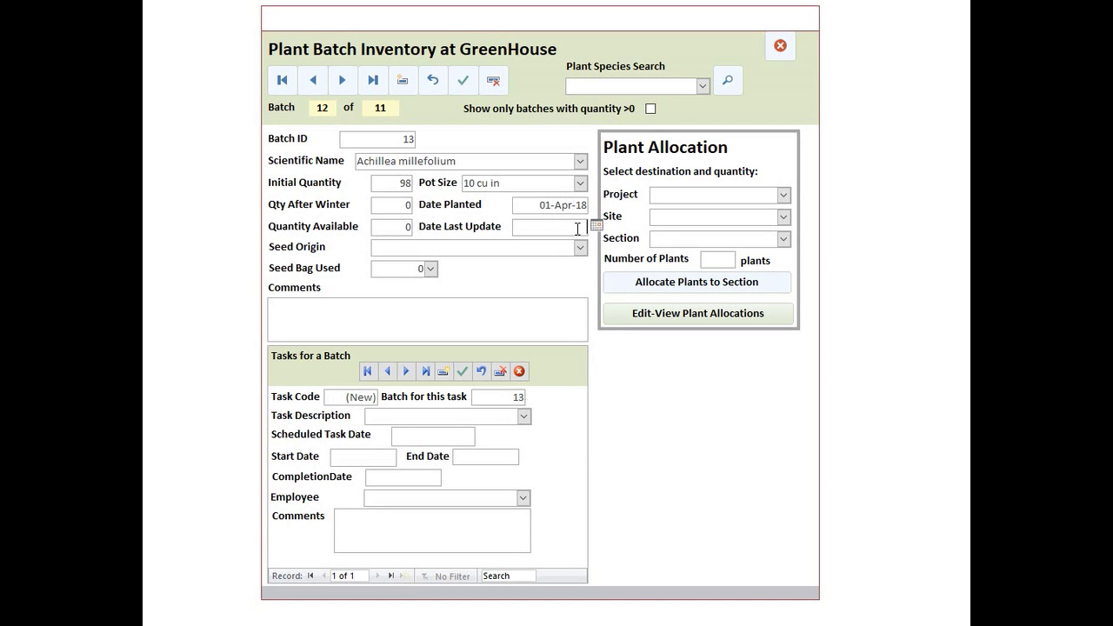
{"action": "left_click", "coordinate": [597, 226]}
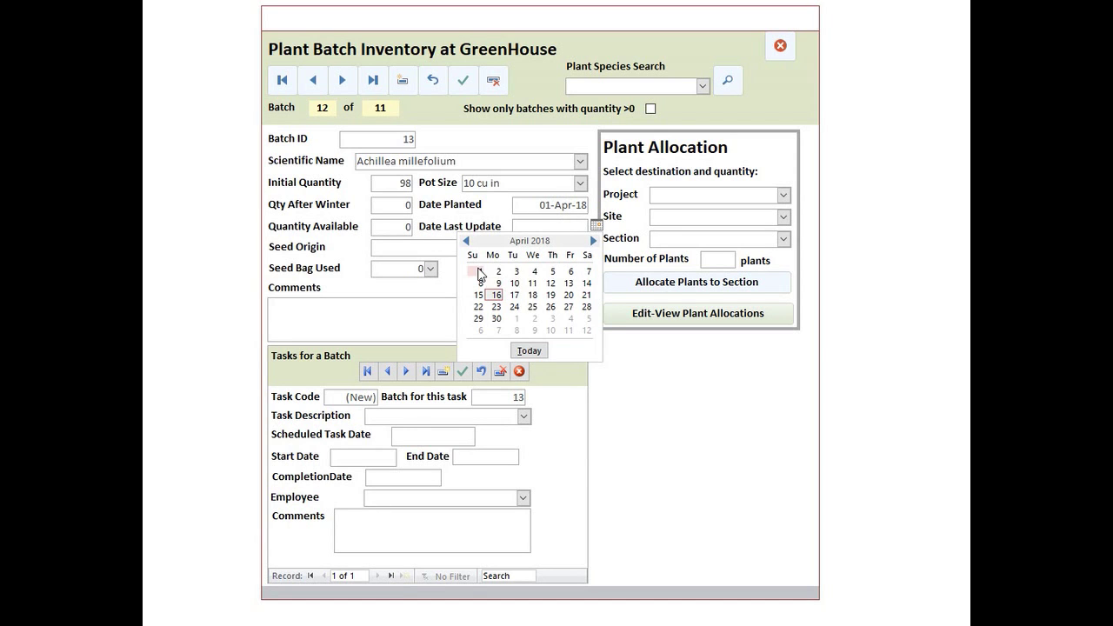
{"action": "left_click", "coordinate": [480, 271]}
{"action": "left_click", "coordinate": [580, 248]}
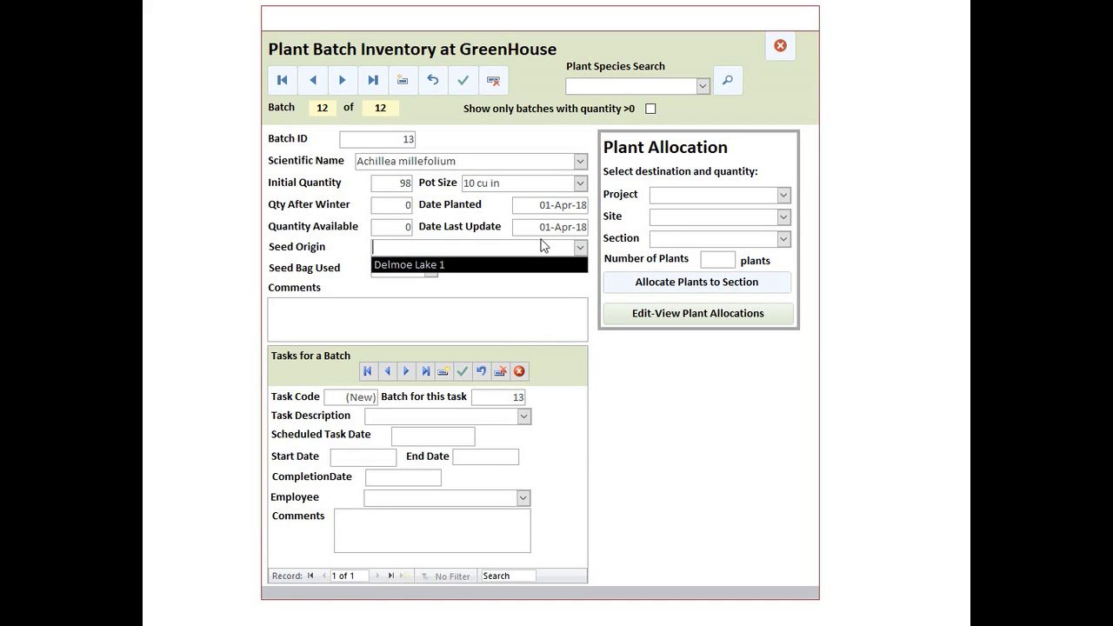
{"action": "left_click", "coordinate": [459, 266]}
Change the new batch's scientific name to Douglasia montana and check the seed origins offered for that species
{"action": "left_click", "coordinate": [579, 161]}
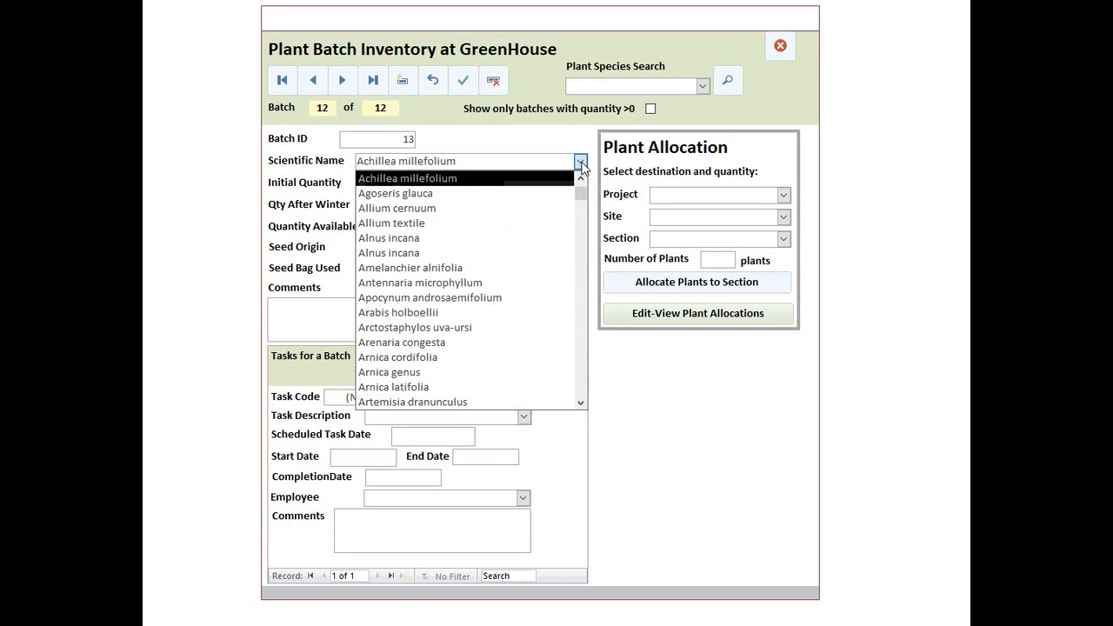
{"action": "scroll", "coordinate": [540, 322], "scroll_direction": "down", "scroll_amount": 5}
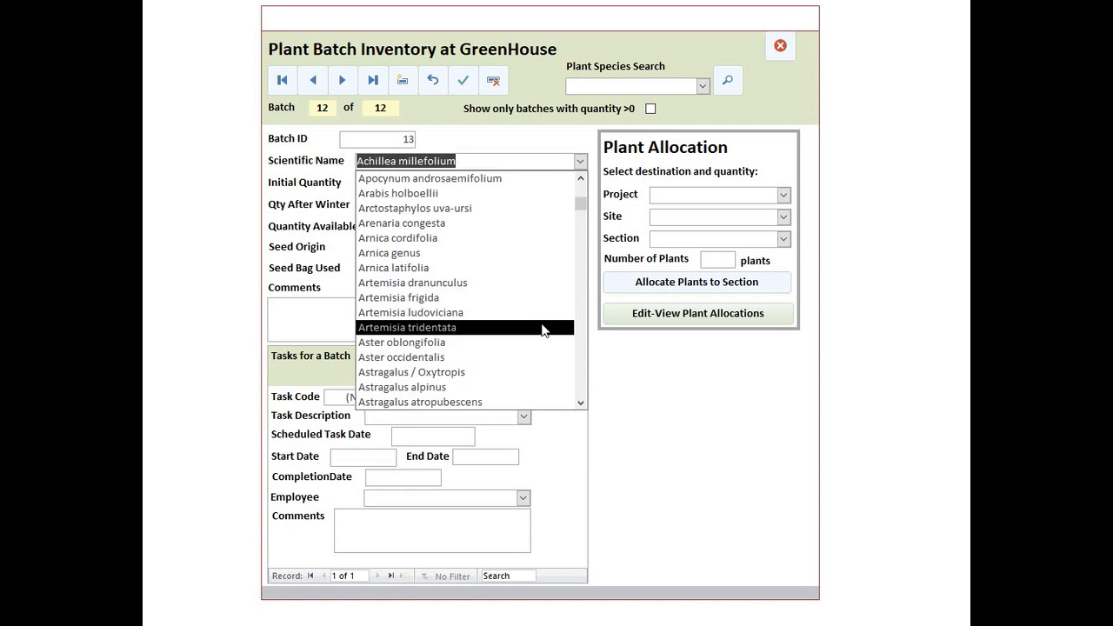
{"action": "scroll", "coordinate": [546, 337], "scroll_direction": "down", "scroll_amount": 3}
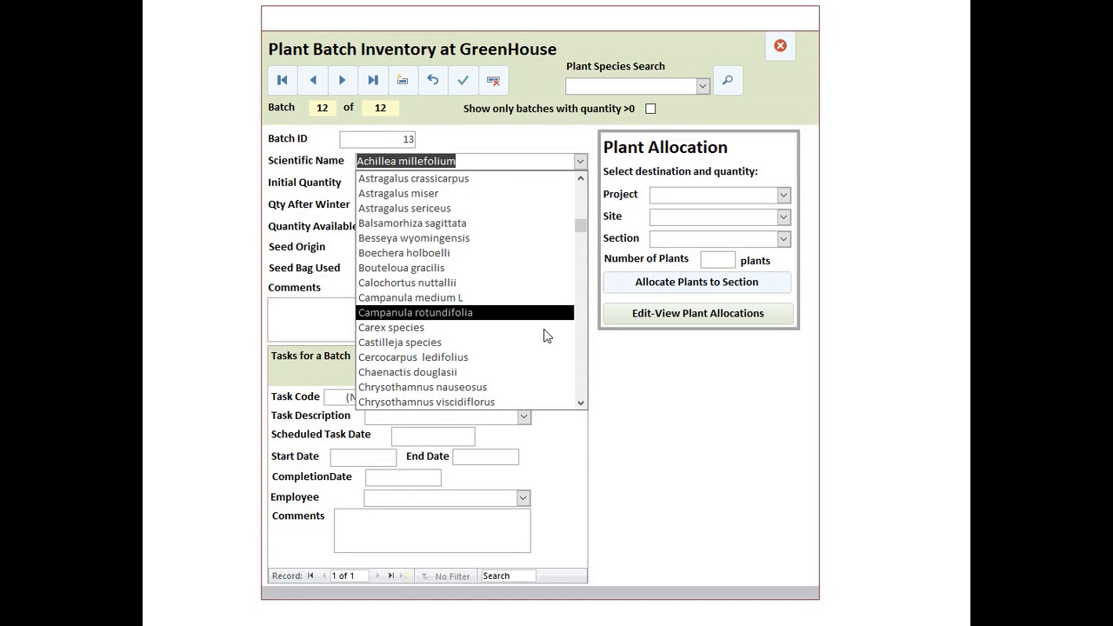
{"action": "type", "text": "danthonia spicata"}
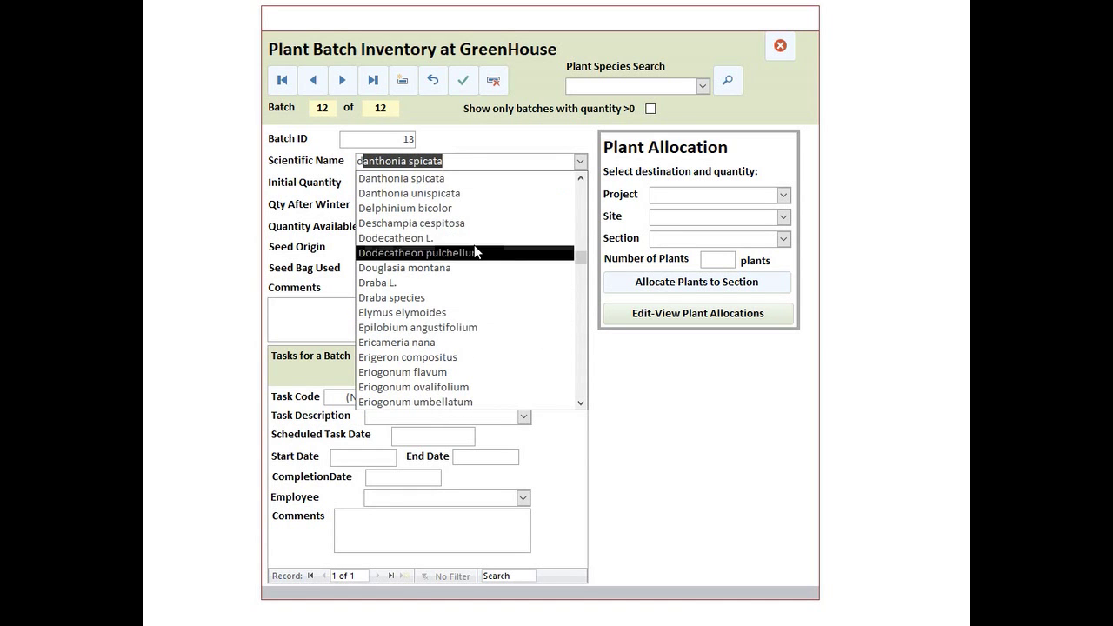
{"action": "left_click", "coordinate": [483, 270]}
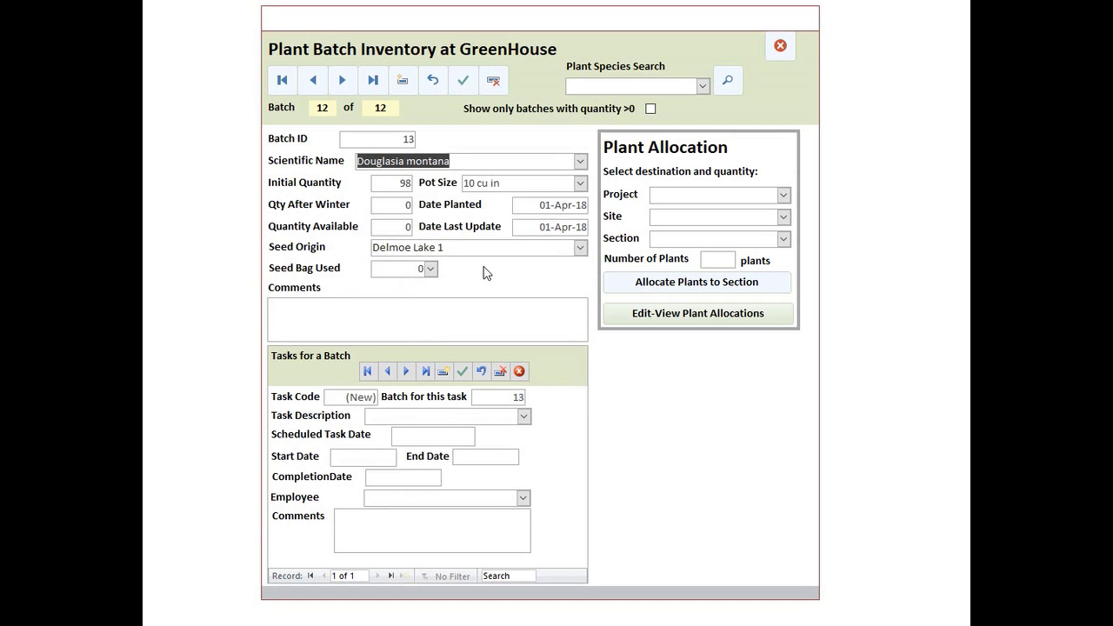
{"action": "left_click", "coordinate": [579, 247]}
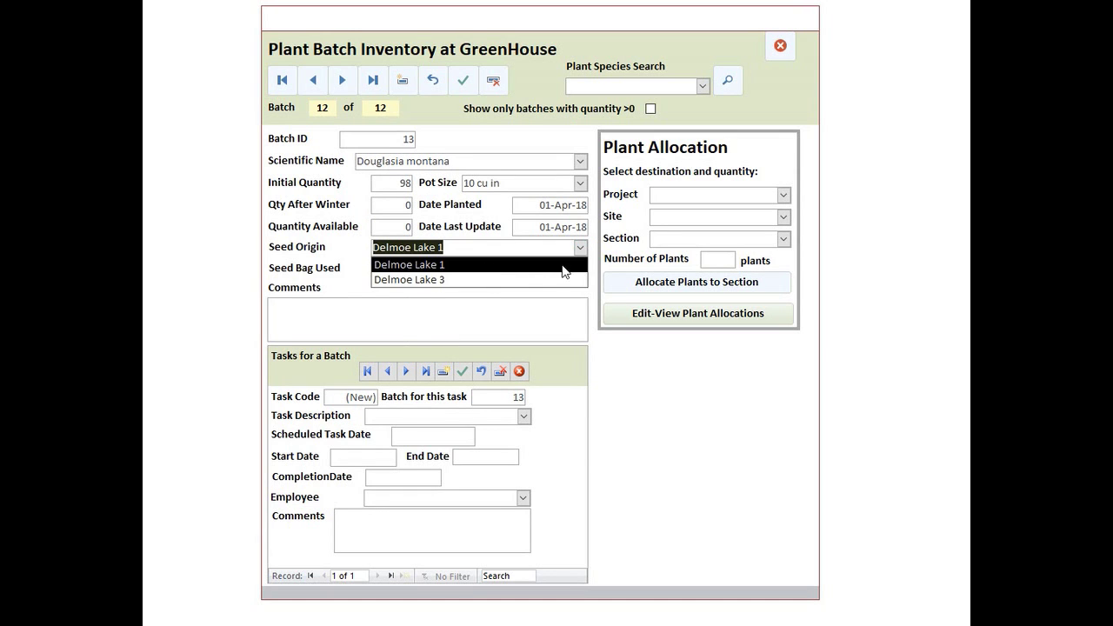
{"action": "left_click", "coordinate": [579, 248]}
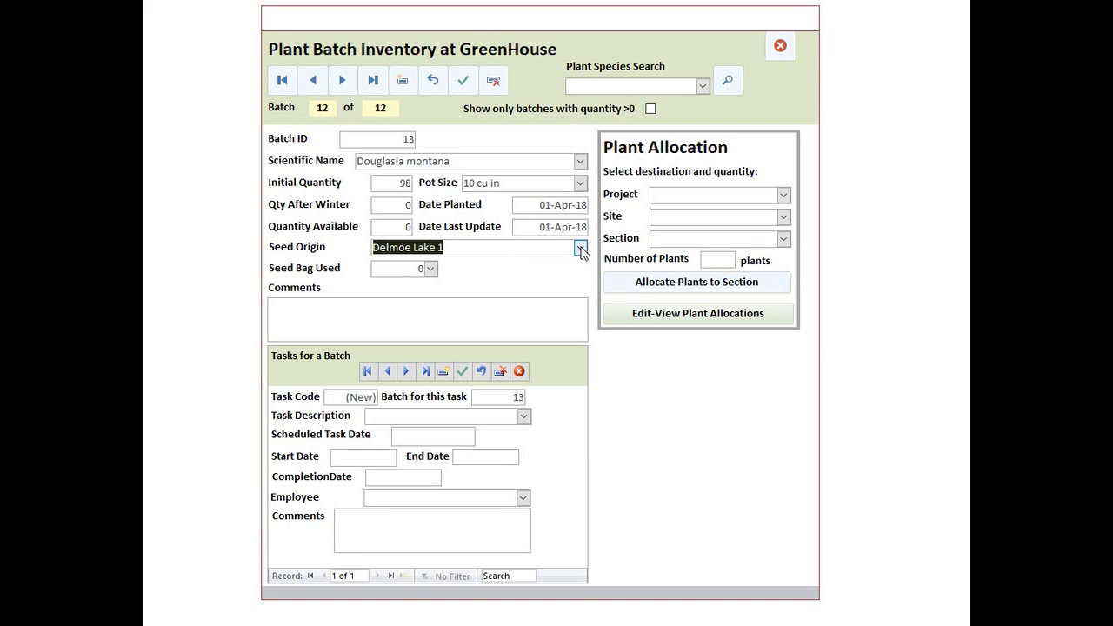
Set the new batch's seed origin to Delmoe Lake 3 and its seed bag used to 320, and save the record
{"action": "left_click", "coordinate": [580, 249]}
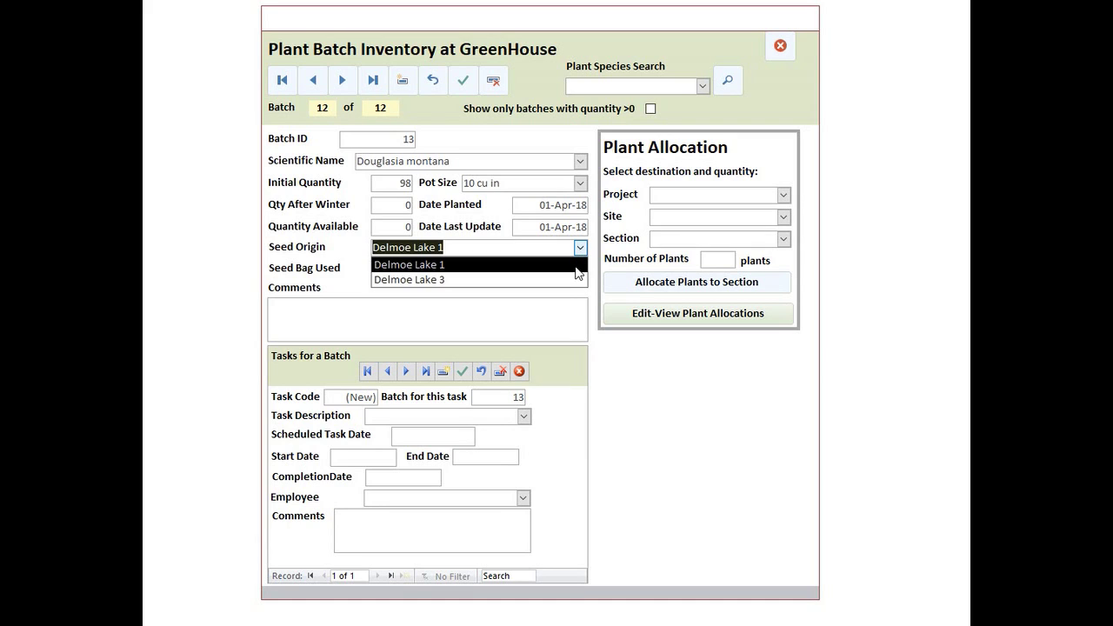
{"action": "left_click", "coordinate": [449, 280]}
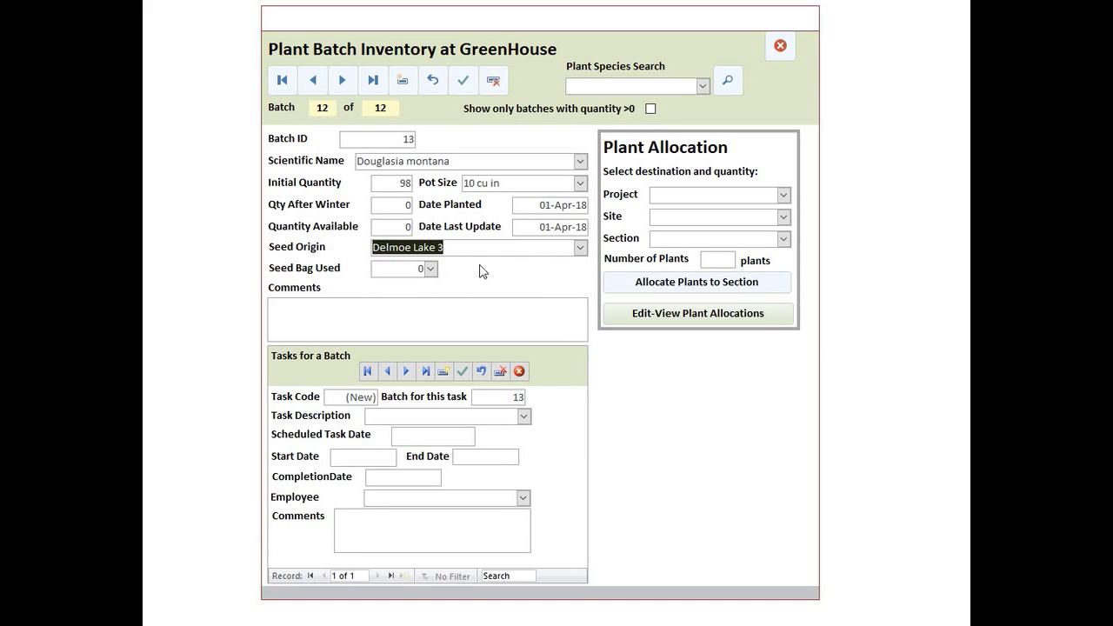
{"action": "left_click", "coordinate": [418, 268]}
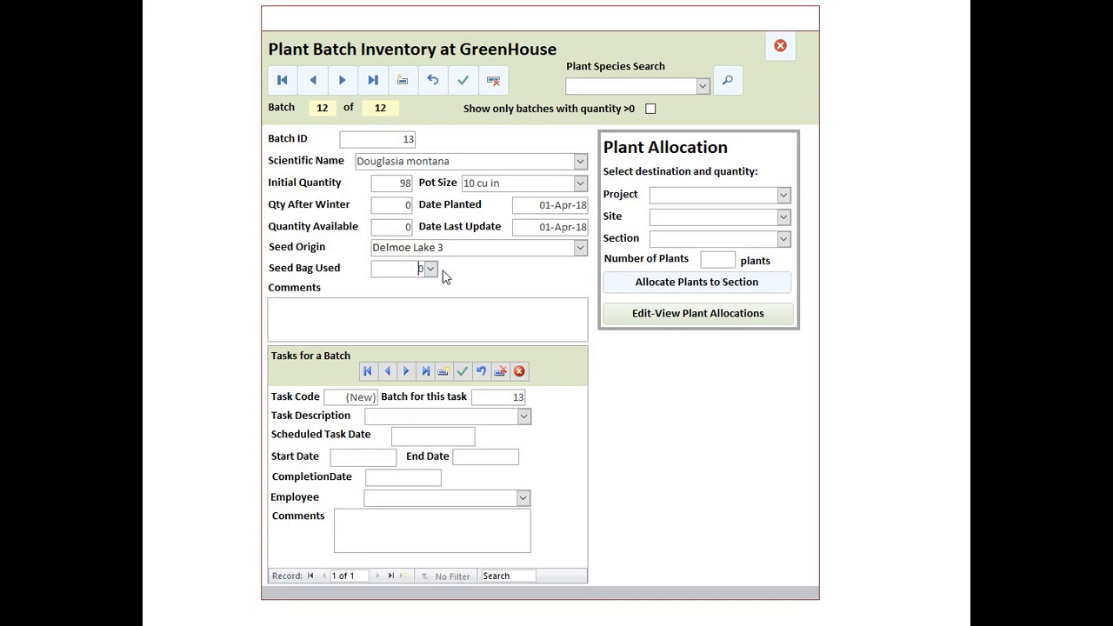
{"action": "left_click", "coordinate": [431, 270]}
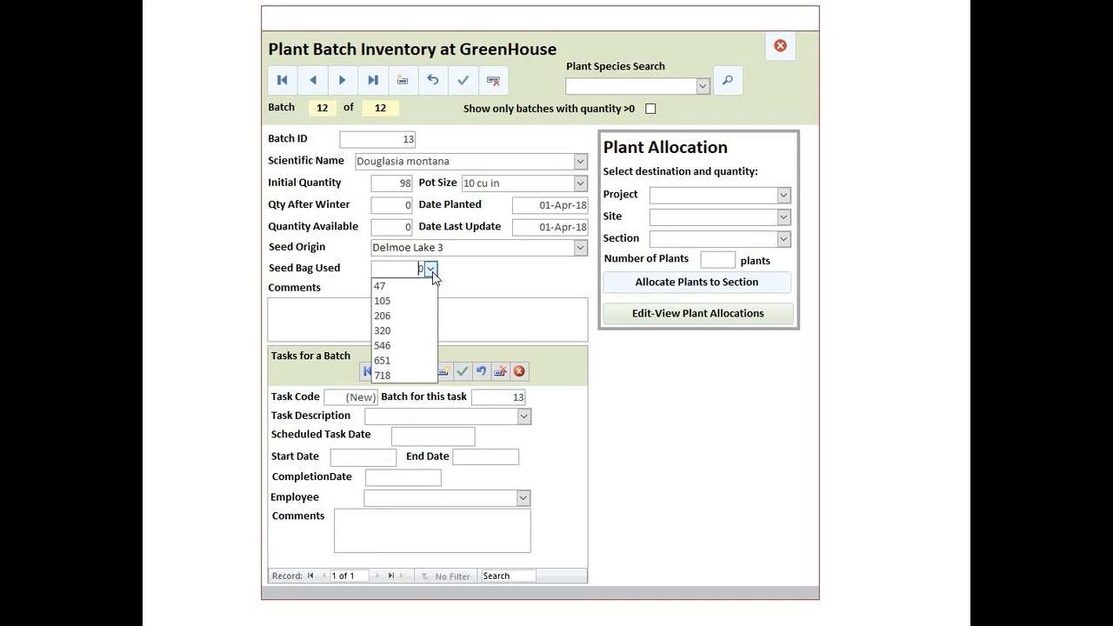
{"action": "left_click", "coordinate": [412, 338]}
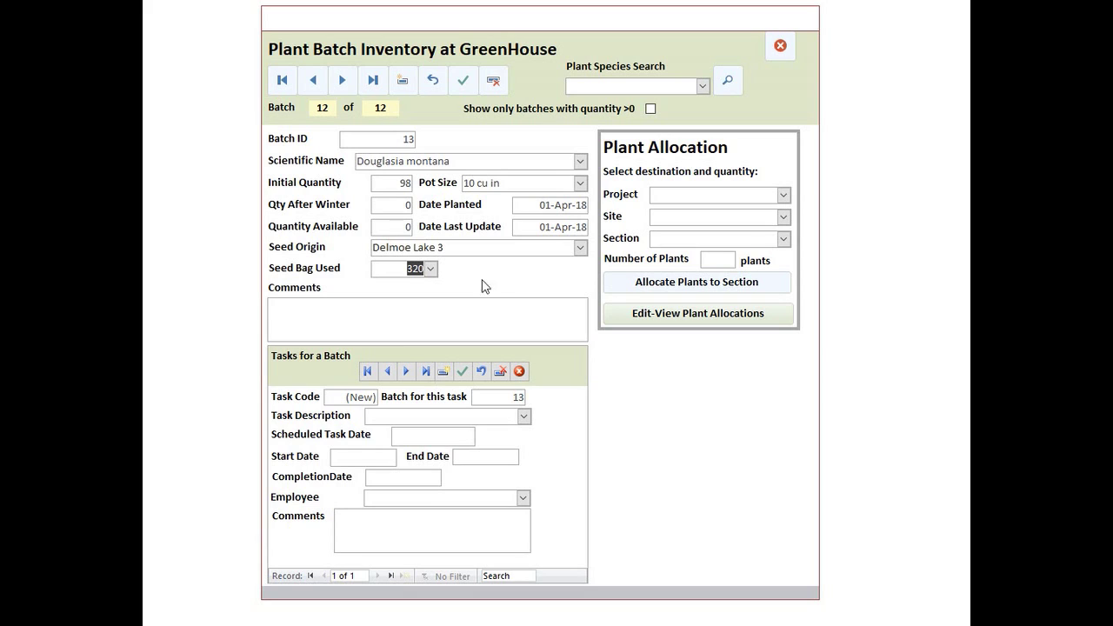
{"action": "left_click", "coordinate": [313, 315]}
{"action": "left_click", "coordinate": [409, 205]}
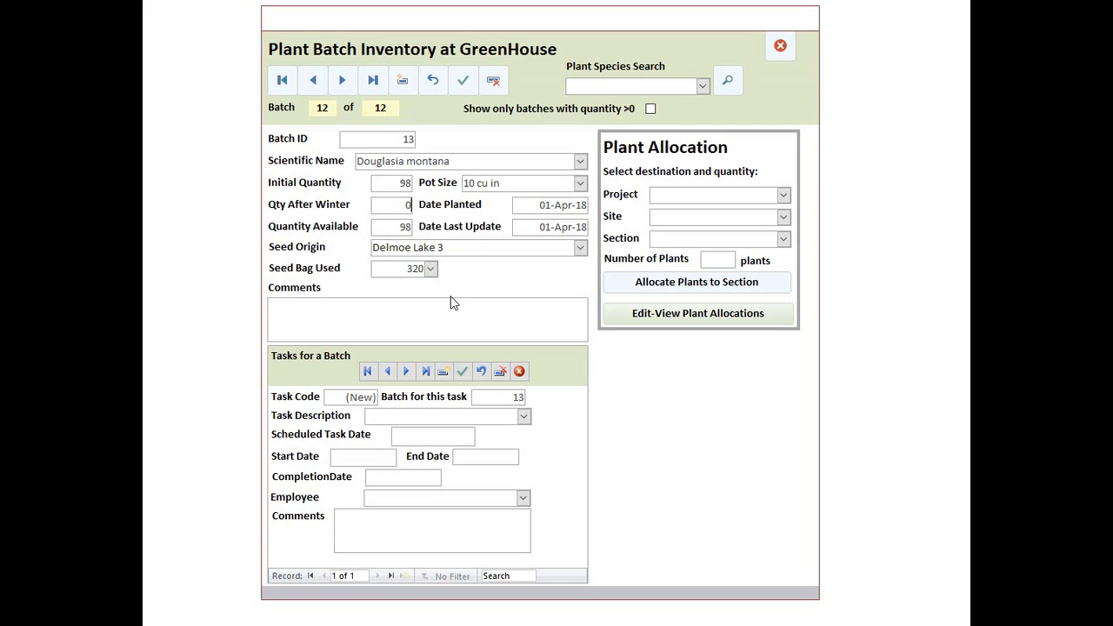
{"action": "left_click", "coordinate": [461, 81]}
Add an Inspection task for the batch scheduled for April 20, 2018, assign an employee to it, and save it
{"action": "left_click", "coordinate": [523, 417]}
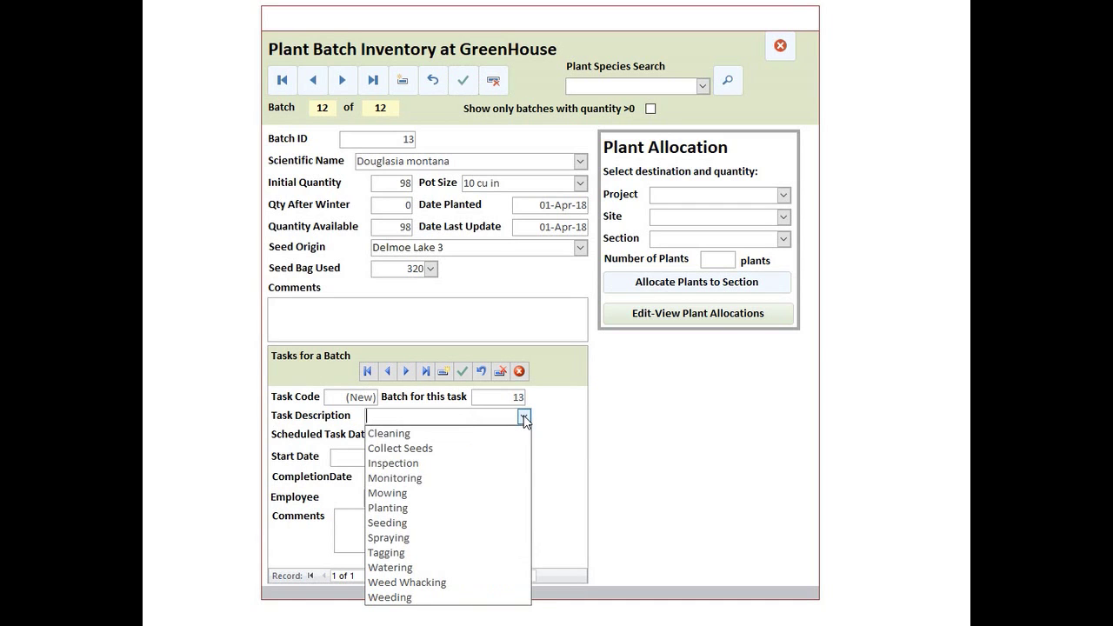
{"action": "left_click", "coordinate": [474, 464]}
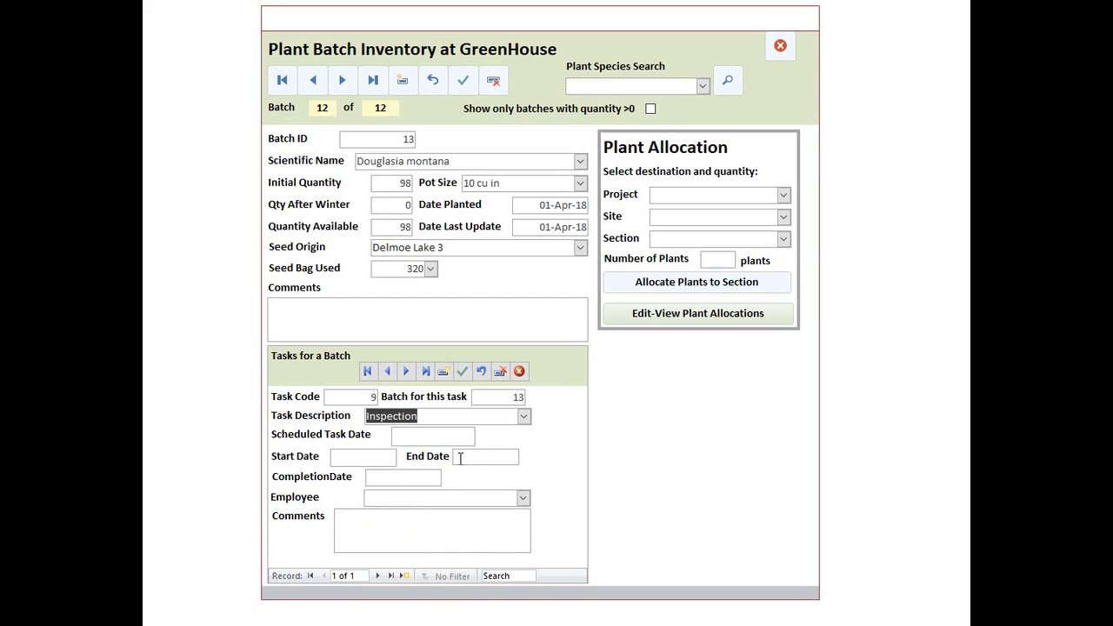
{"action": "left_click", "coordinate": [461, 438]}
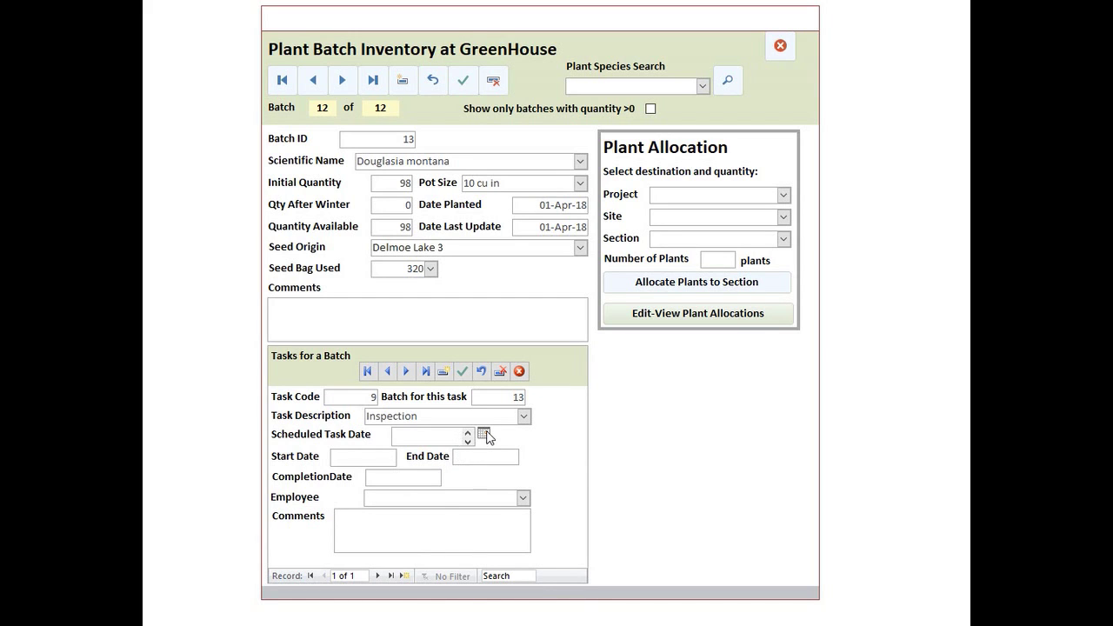
{"action": "left_click", "coordinate": [484, 433]}
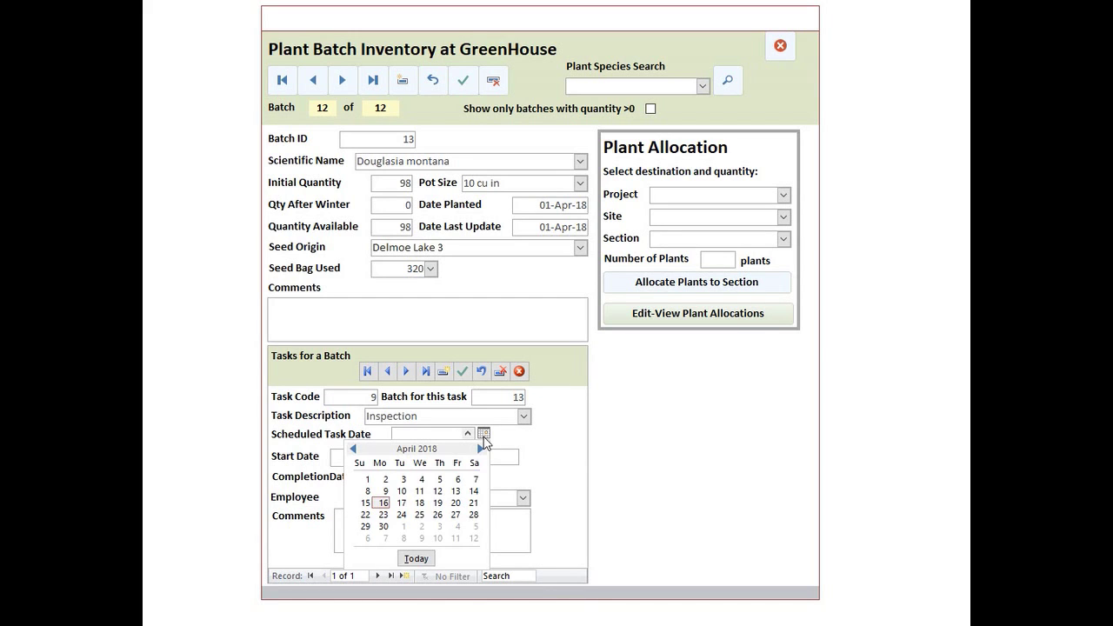
{"action": "left_click", "coordinate": [455, 503]}
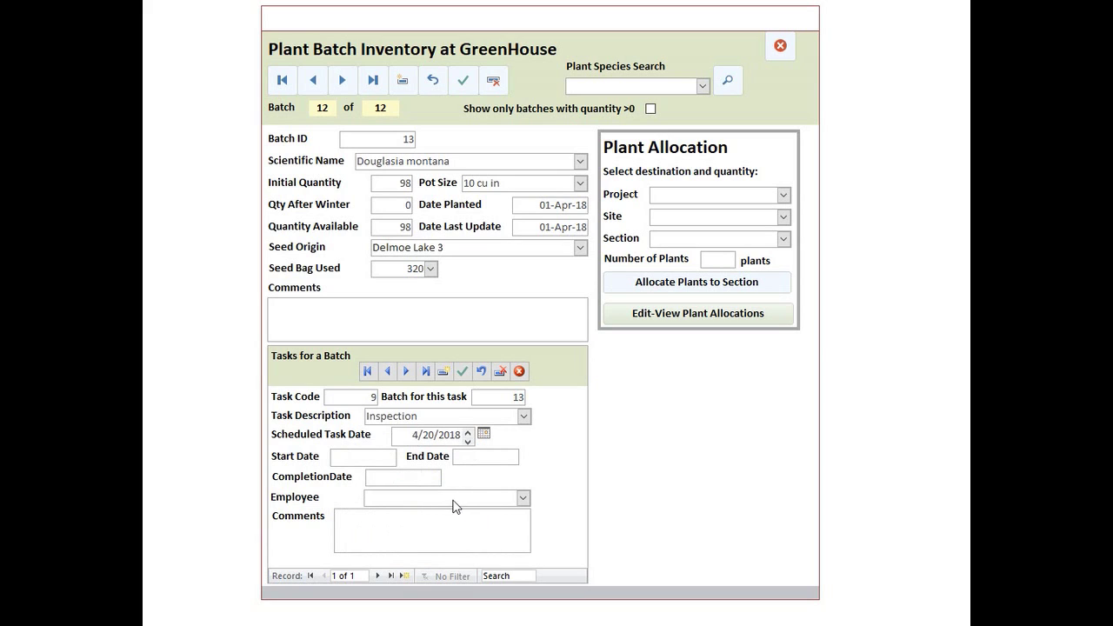
{"action": "left_click", "coordinate": [372, 457]}
{"action": "left_click", "coordinate": [523, 497]}
{"action": "left_click", "coordinate": [508, 520]}
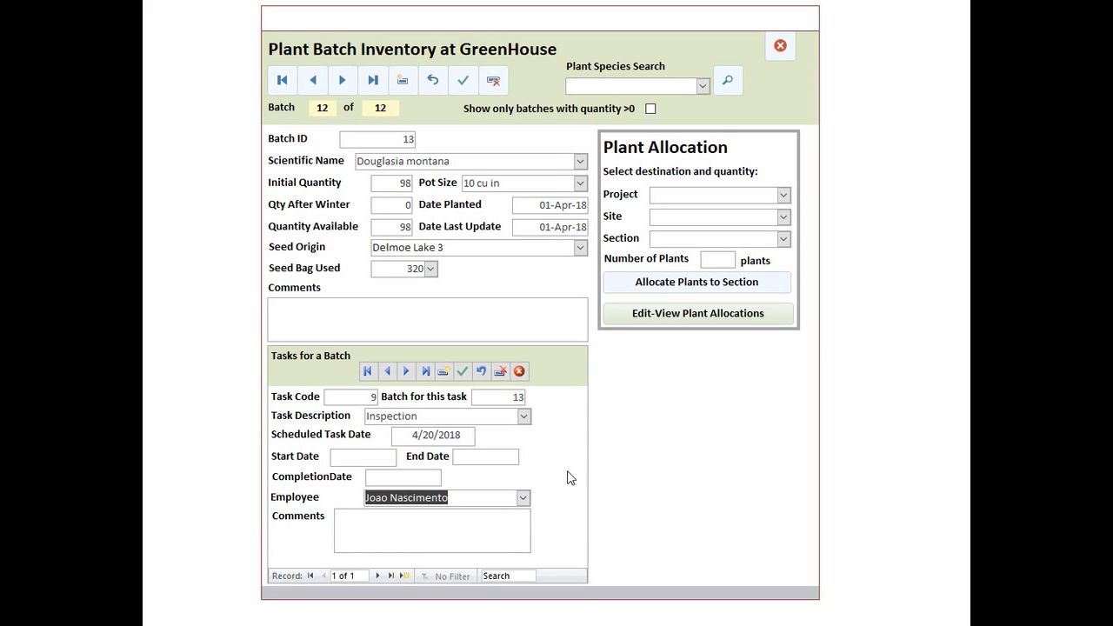
{"action": "left_click", "coordinate": [463, 379]}
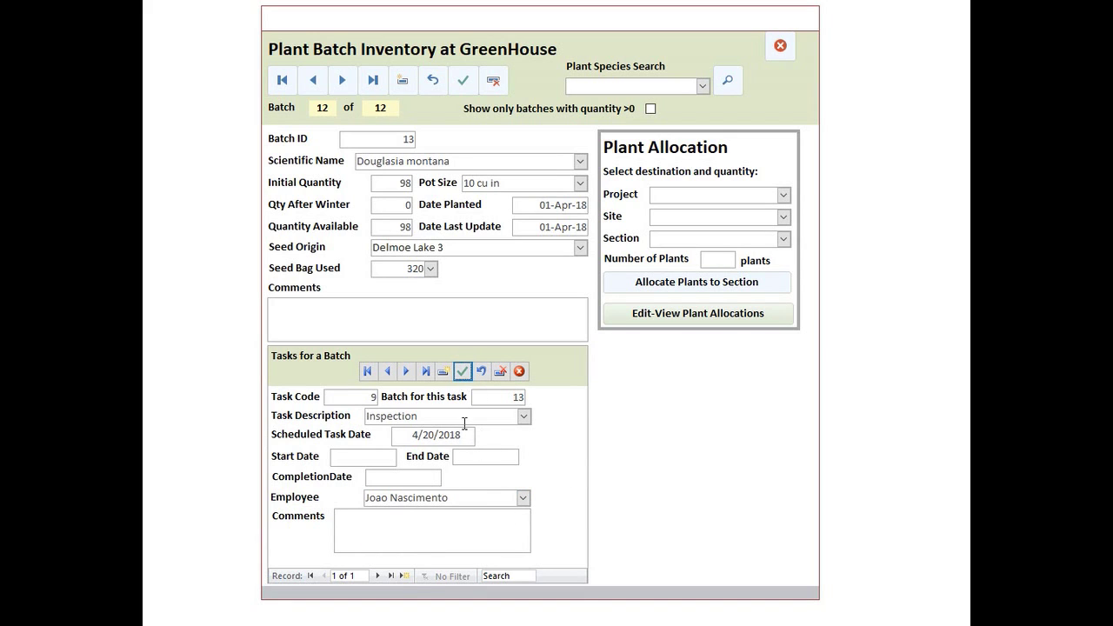
Add and save a second batch task, Tagging, scheduled for April 9, 2018 with an employee assigned
{"action": "left_click", "coordinate": [444, 374]}
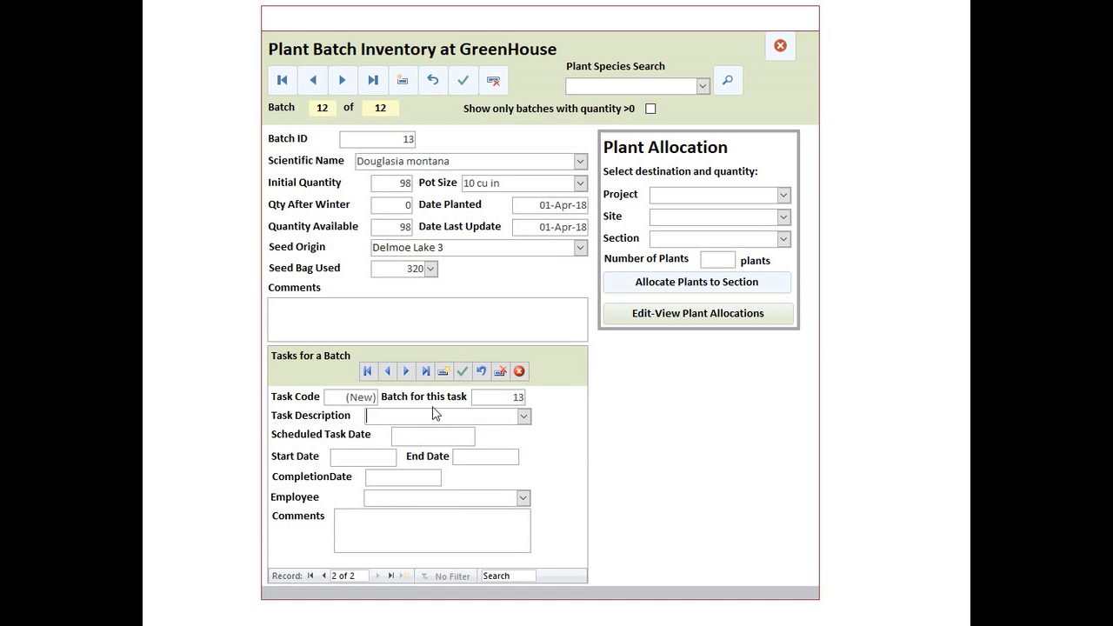
{"action": "left_click", "coordinate": [523, 417]}
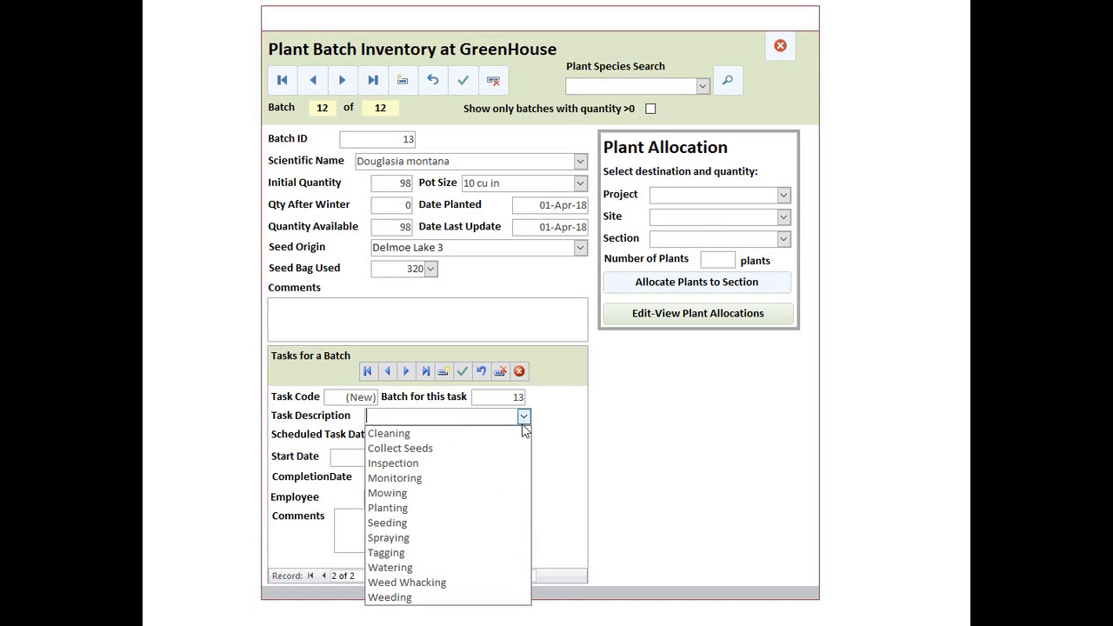
{"action": "left_click", "coordinate": [500, 553]}
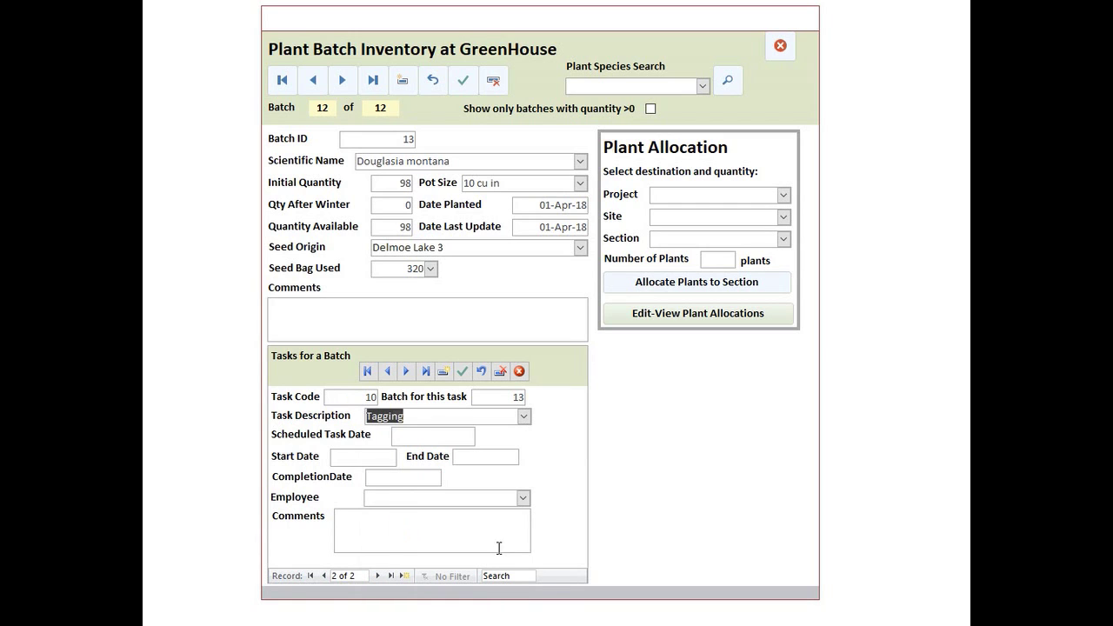
{"action": "left_click", "coordinate": [461, 440]}
{"action": "left_click", "coordinate": [483, 434]}
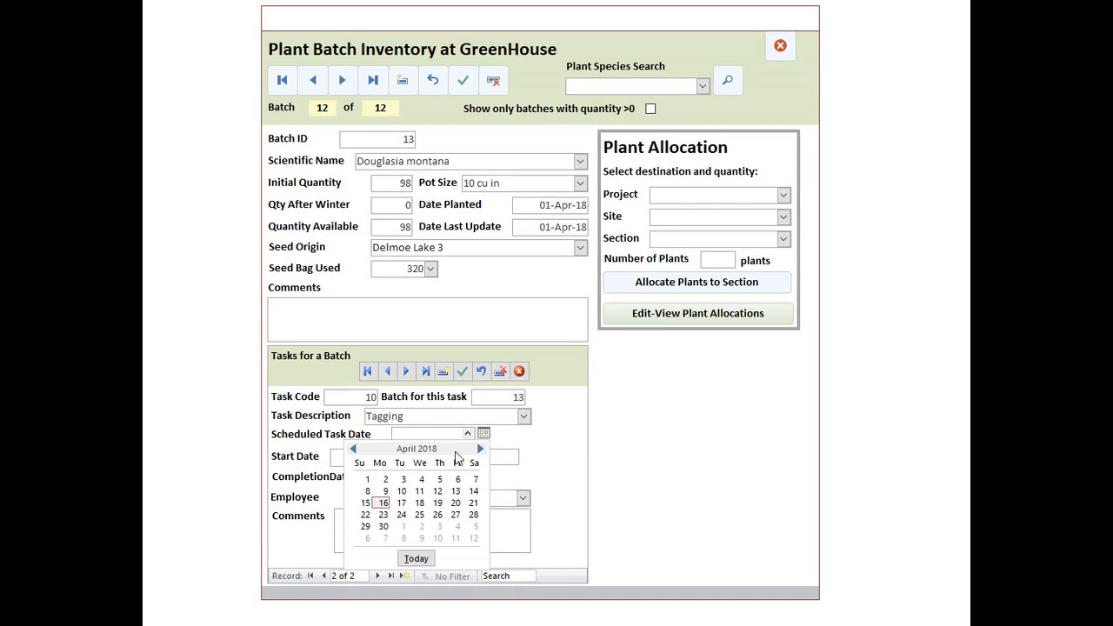
{"action": "left_click", "coordinate": [385, 491]}
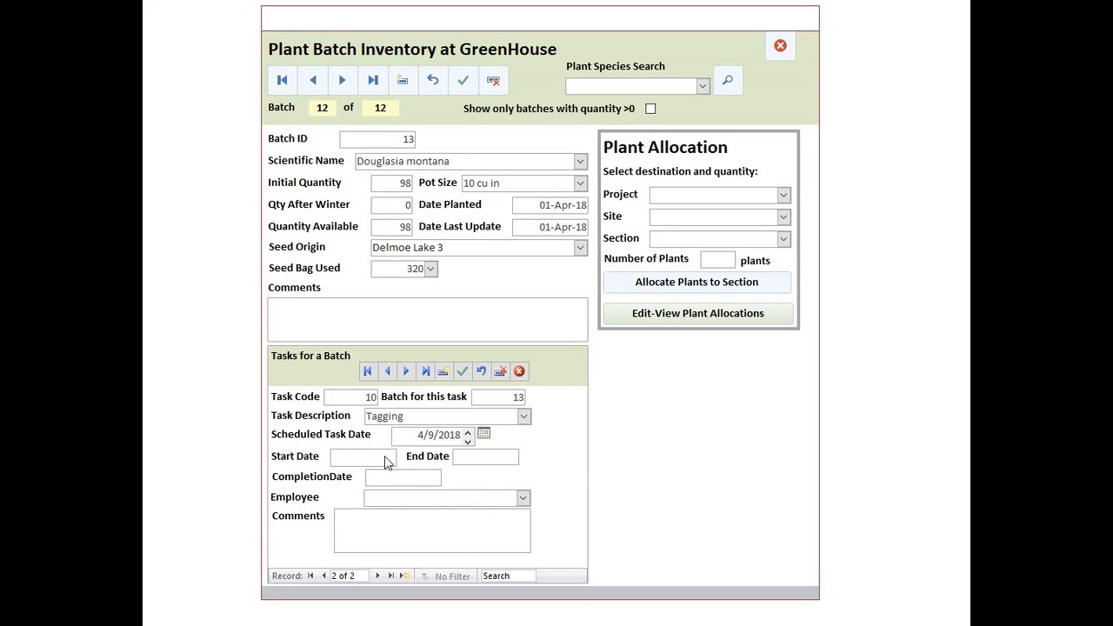
{"action": "left_click", "coordinate": [520, 499]}
{"action": "left_click", "coordinate": [487, 513]}
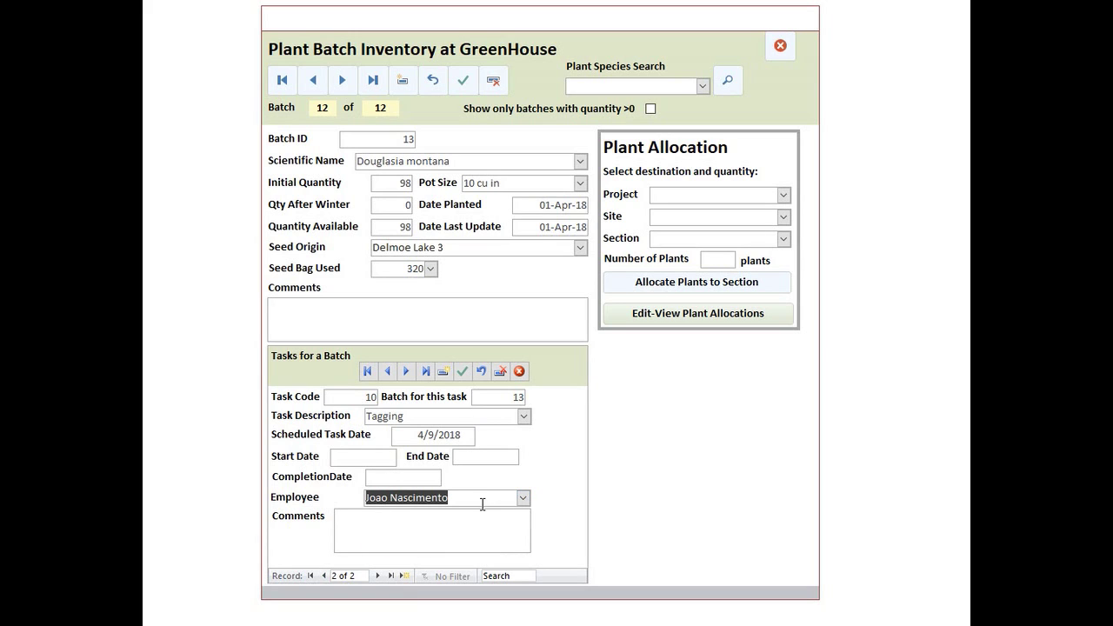
{"action": "left_click", "coordinate": [461, 549]}
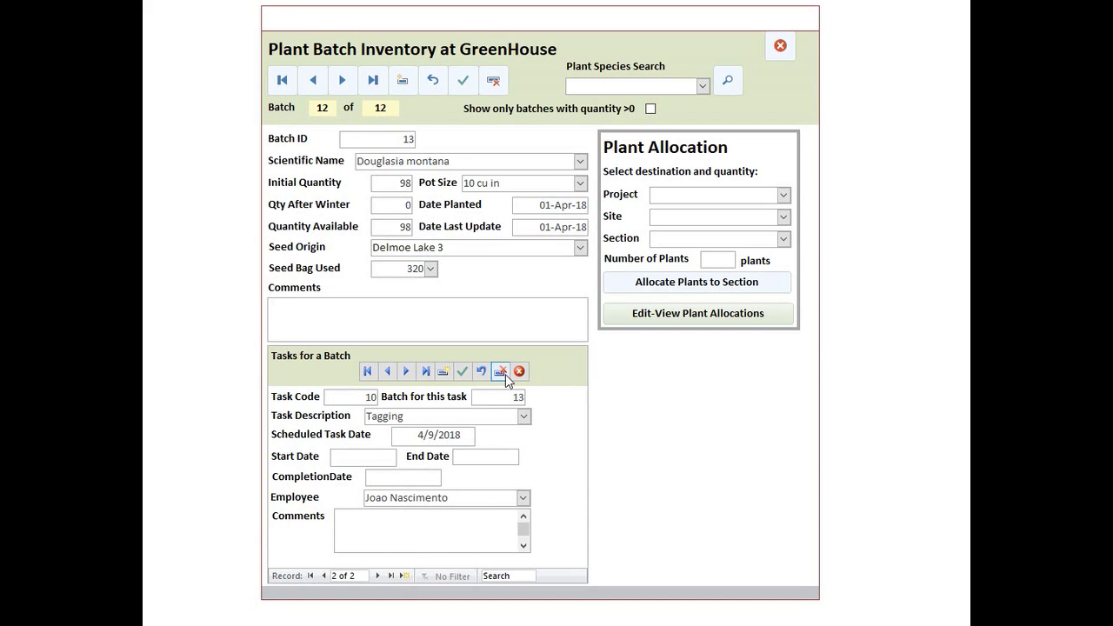
{"action": "left_click", "coordinate": [462, 372]}
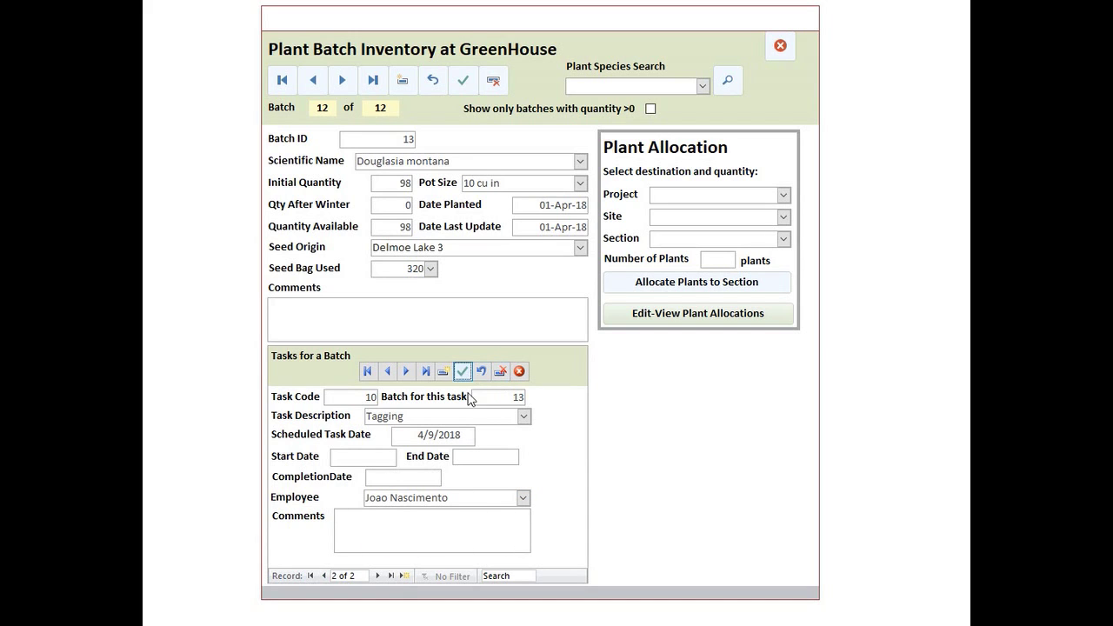
Step back through the batch's task records to review the Inspection task
{"action": "left_click", "coordinate": [396, 374]}
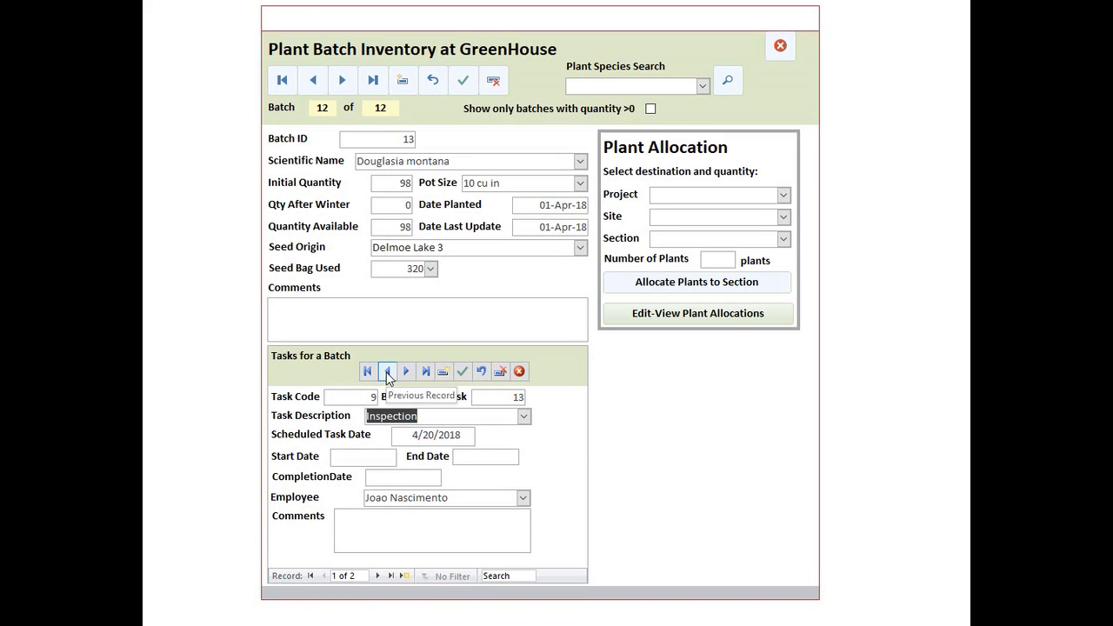
{"action": "left_click", "coordinate": [387, 374]}
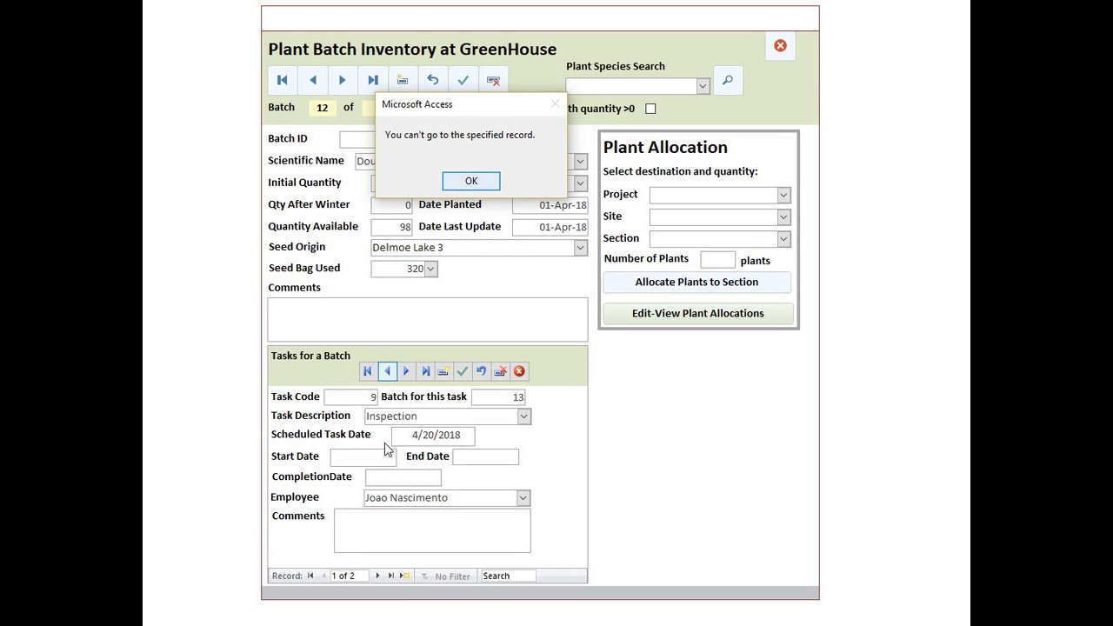
{"action": "left_click", "coordinate": [470, 182]}
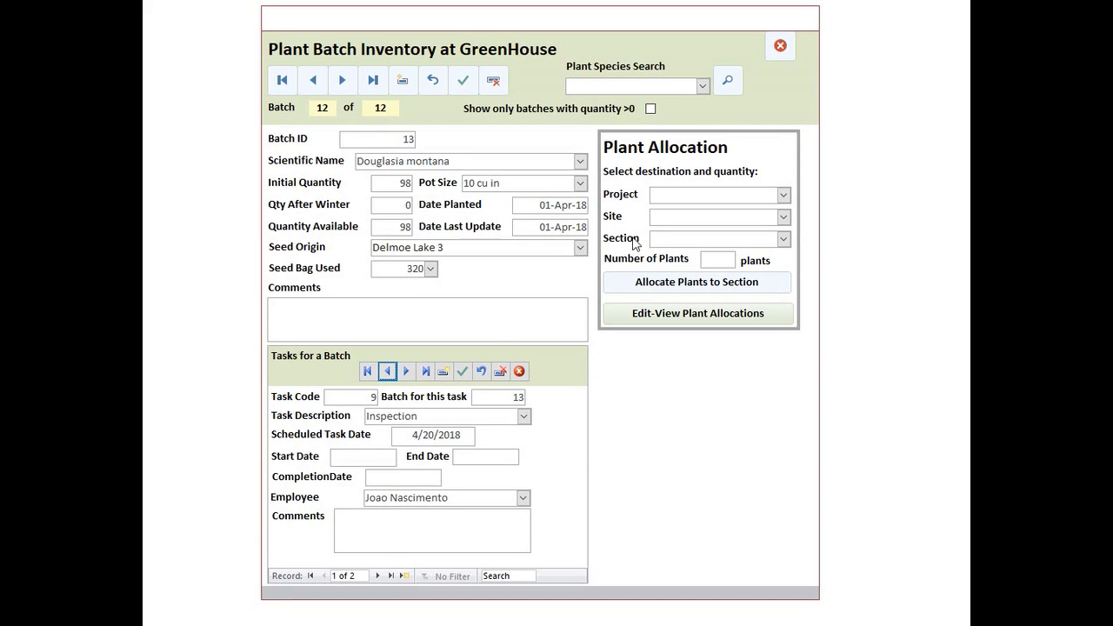
Save the batch record and set the plant allocation's project to Butte Native Plants
{"action": "left_click", "coordinate": [458, 85]}
{"action": "left_click", "coordinate": [783, 197]}
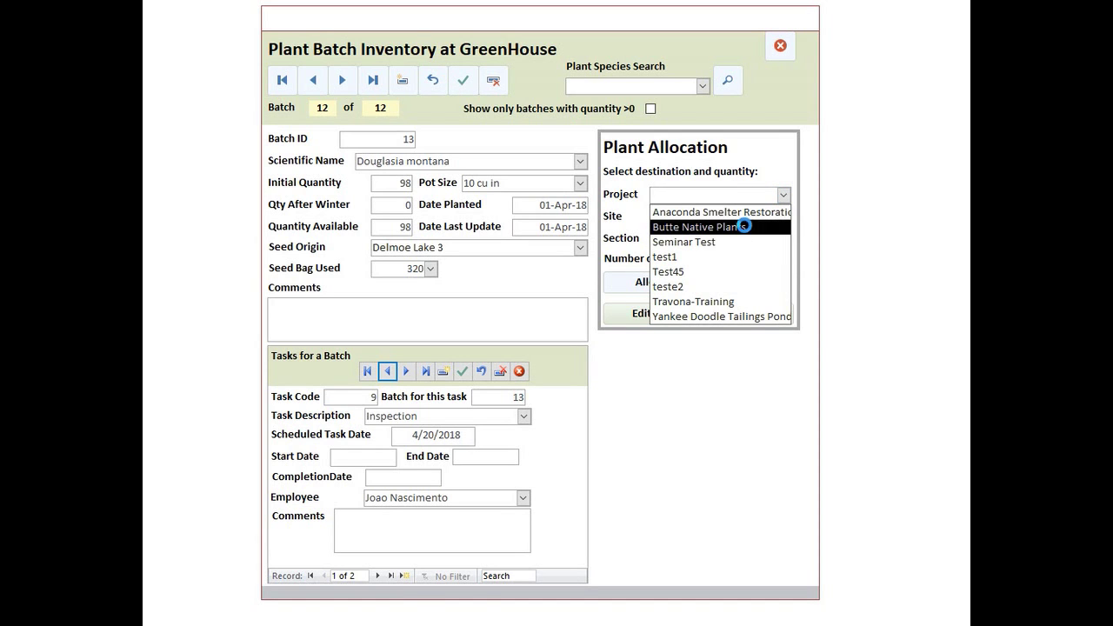
{"action": "left_click", "coordinate": [741, 228]}
Try Montana x Trail as the allocation site and go to its section choice
{"action": "left_click", "coordinate": [784, 218]}
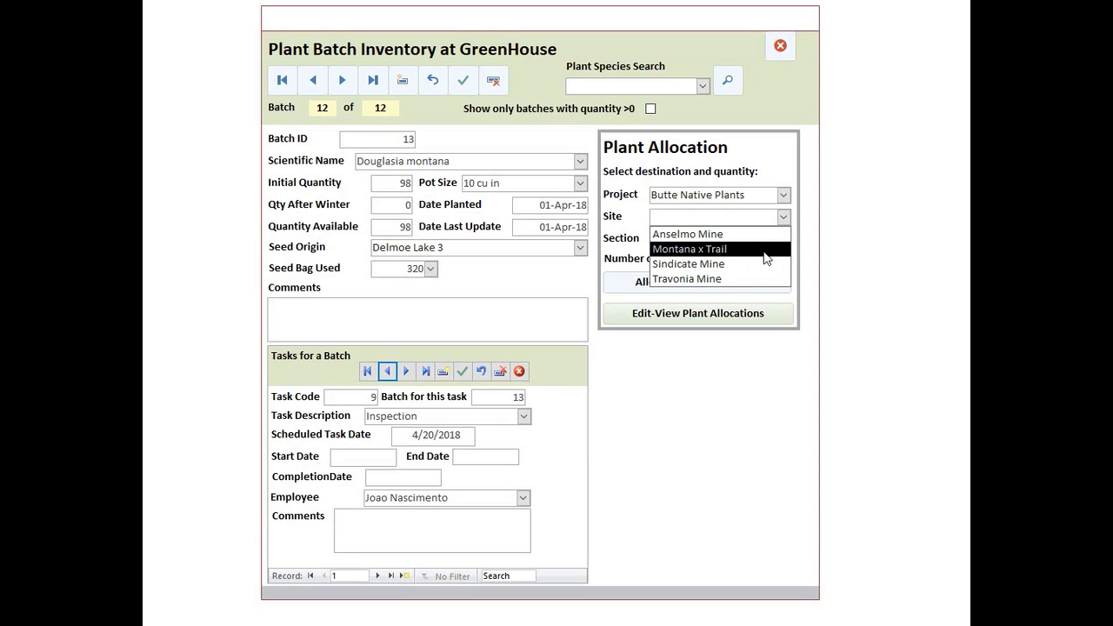
{"action": "left_click", "coordinate": [753, 253]}
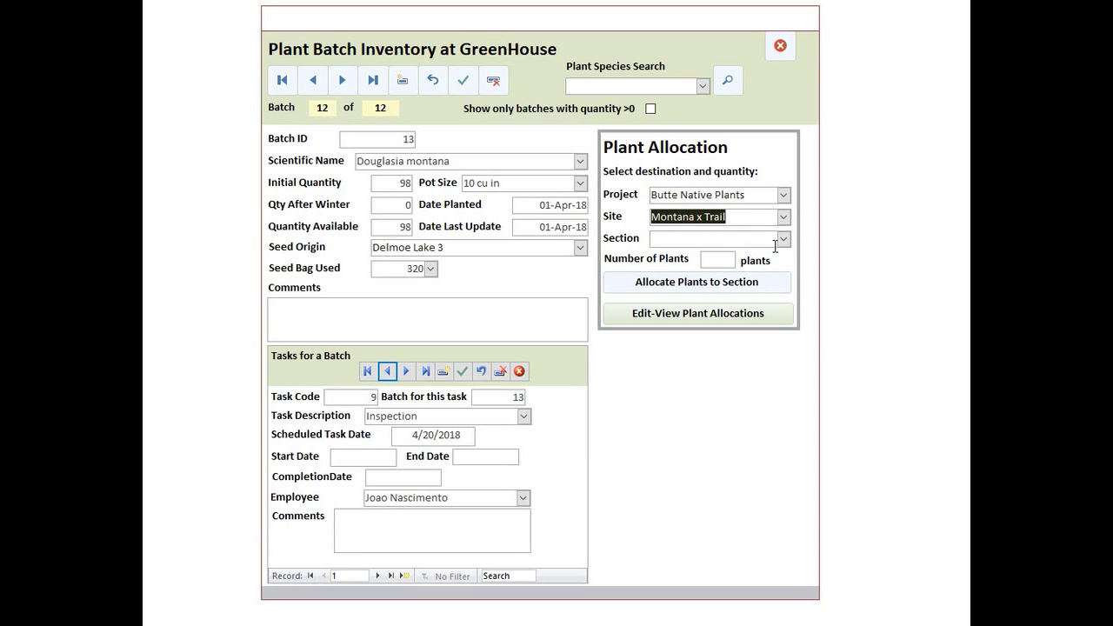
{"action": "left_click", "coordinate": [775, 240]}
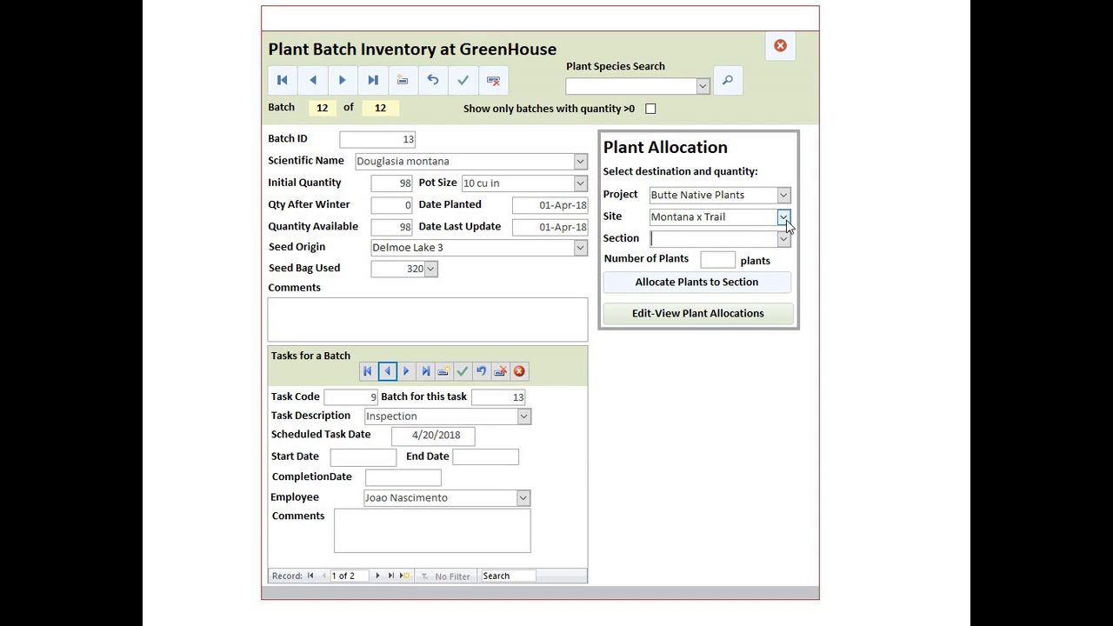
Set the allocation site to Anselmo Mine and the section to BNP001 - Anselmo Mine
{"action": "left_click", "coordinate": [784, 218]}
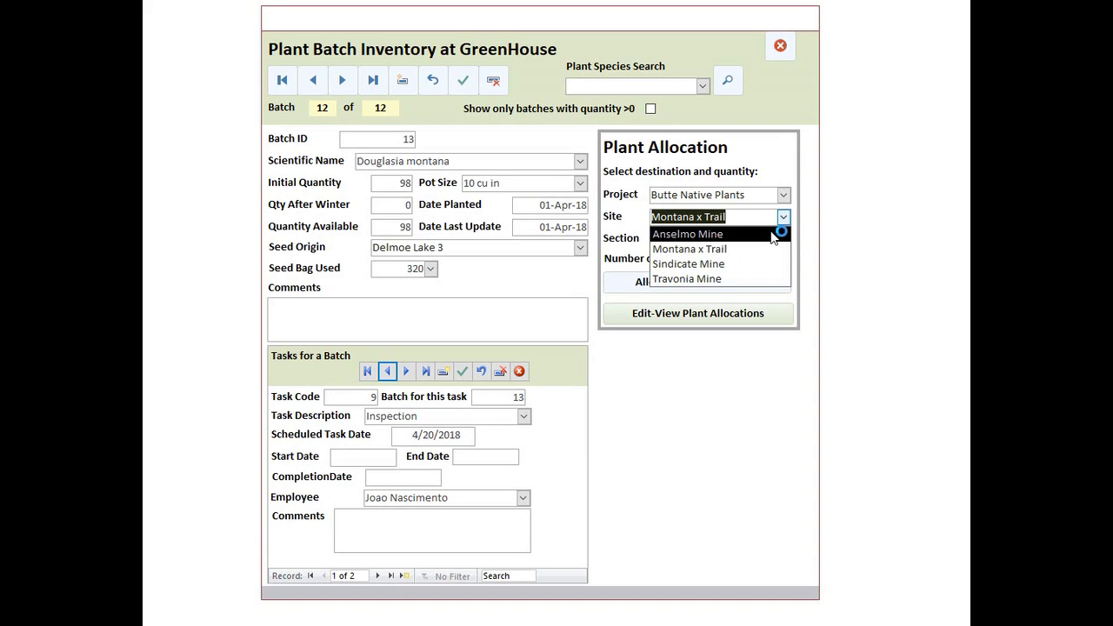
{"action": "left_click", "coordinate": [773, 234]}
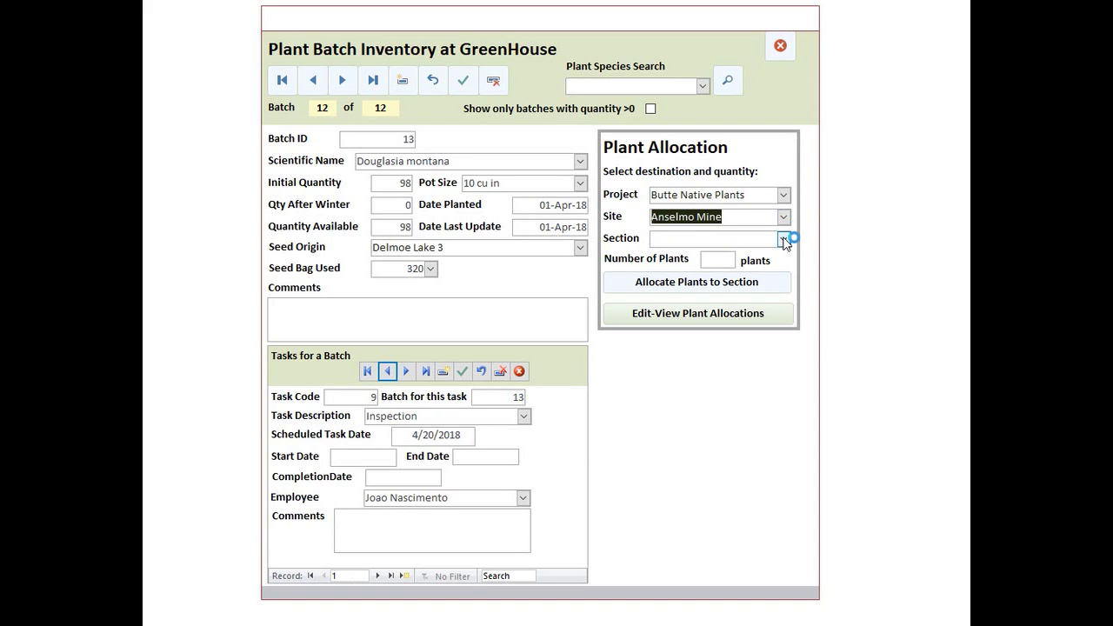
{"action": "left_click", "coordinate": [783, 240]}
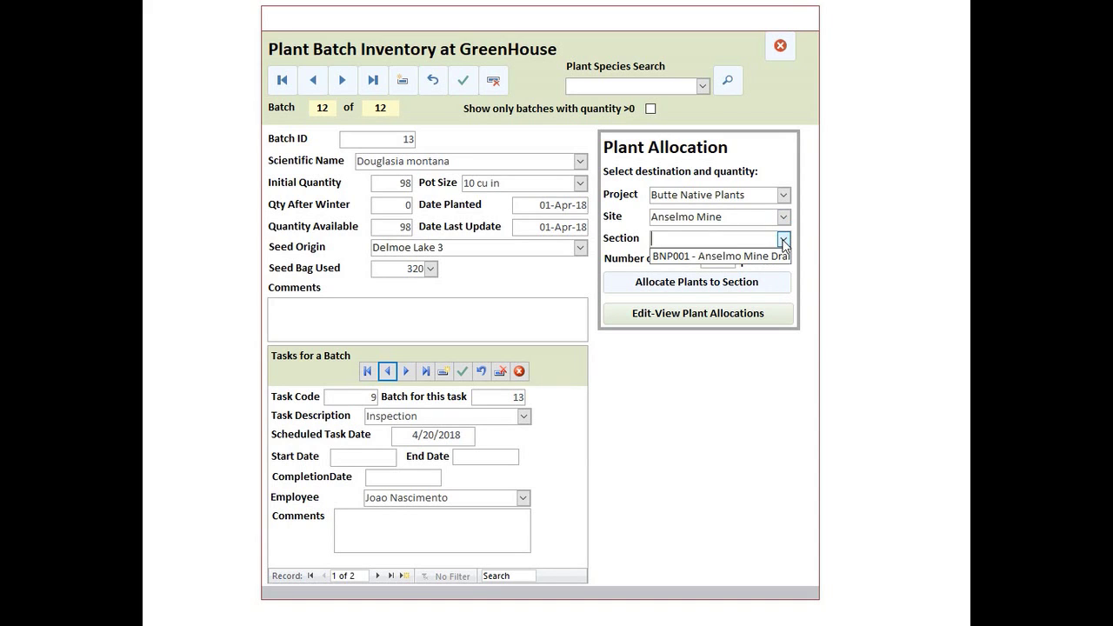
{"action": "left_click", "coordinate": [769, 258]}
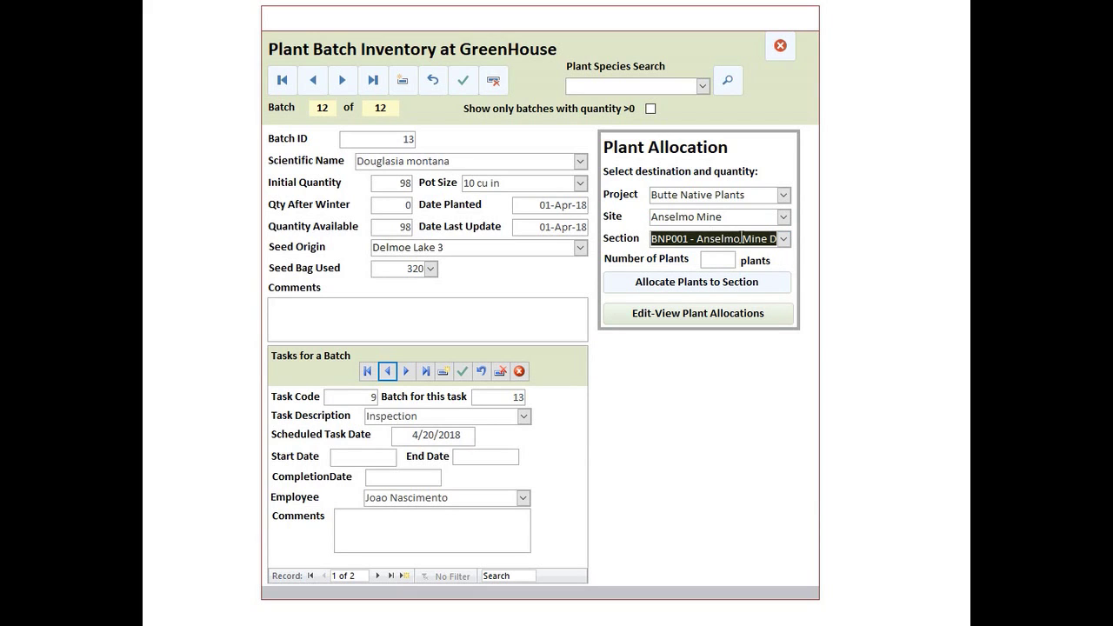
Allocate 48 plants from the batch to the chosen section
{"action": "left_click", "coordinate": [718, 260]}
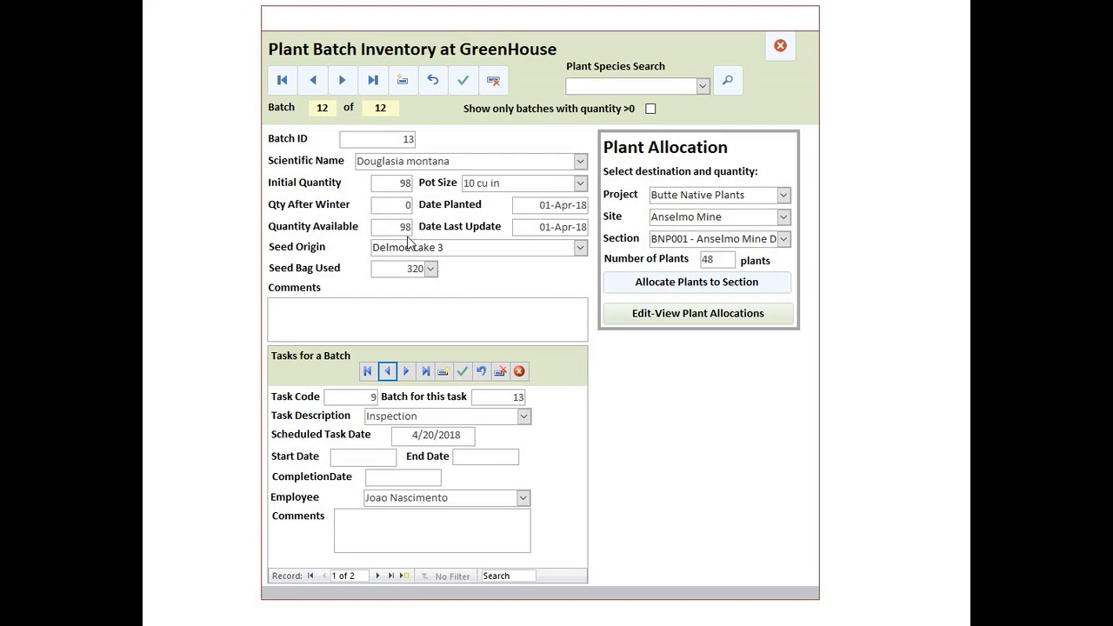
{"action": "left_click", "coordinate": [690, 289]}
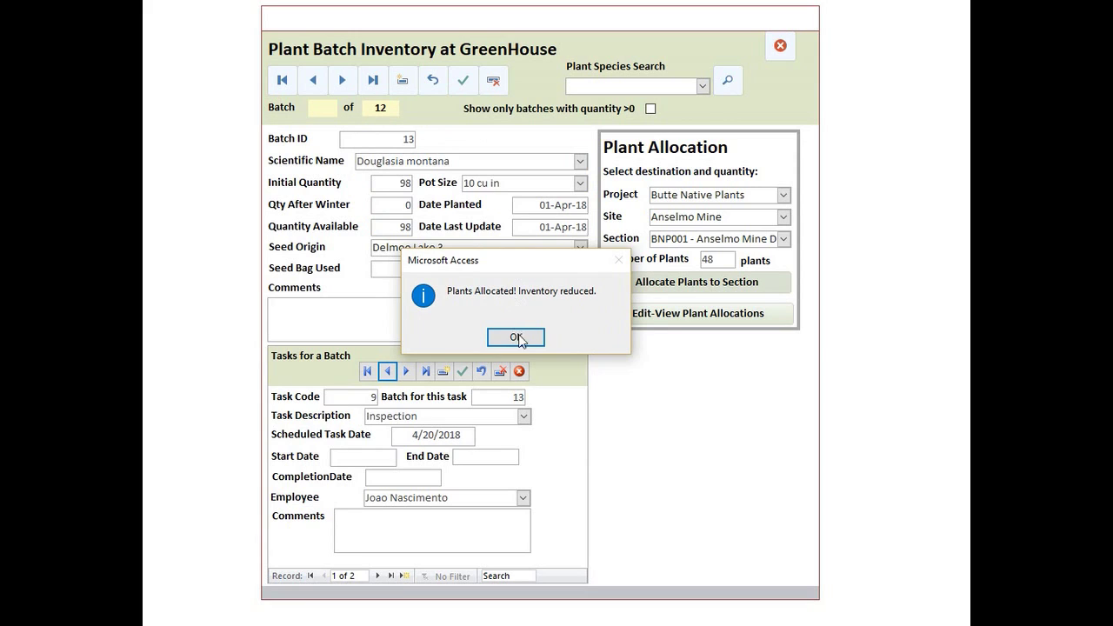
{"action": "left_click", "coordinate": [517, 338]}
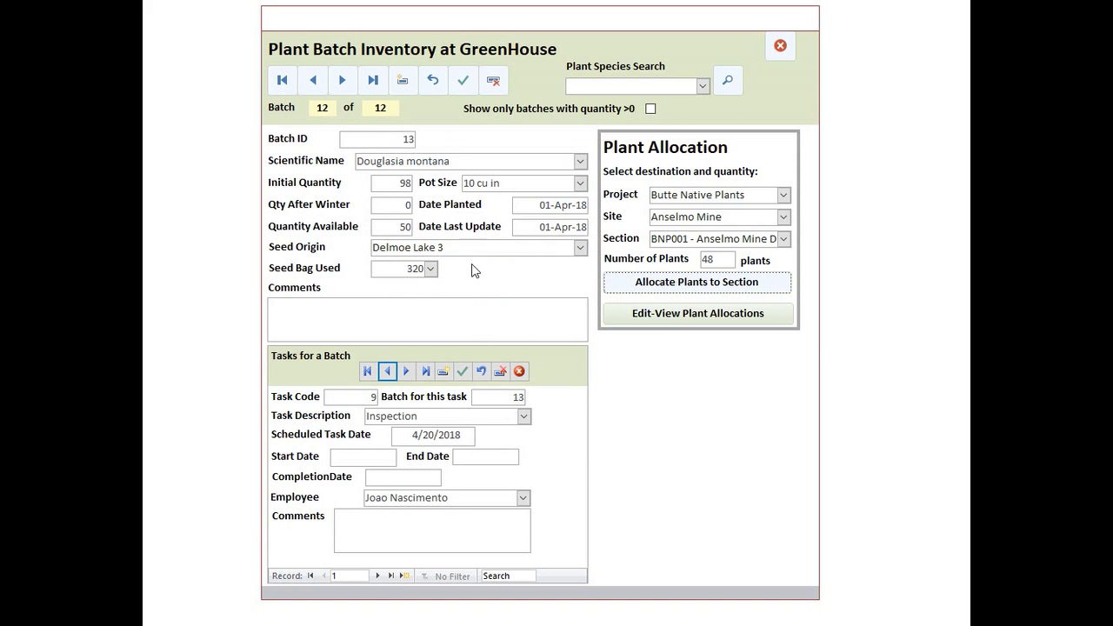
Open the existing plant allocations and examine the batch 13 record's batch, project, site, section, species and planting date
{"action": "left_click", "coordinate": [410, 203]}
{"action": "key", "text": "BackSpace"}
{"action": "left_click", "coordinate": [640, 315]}
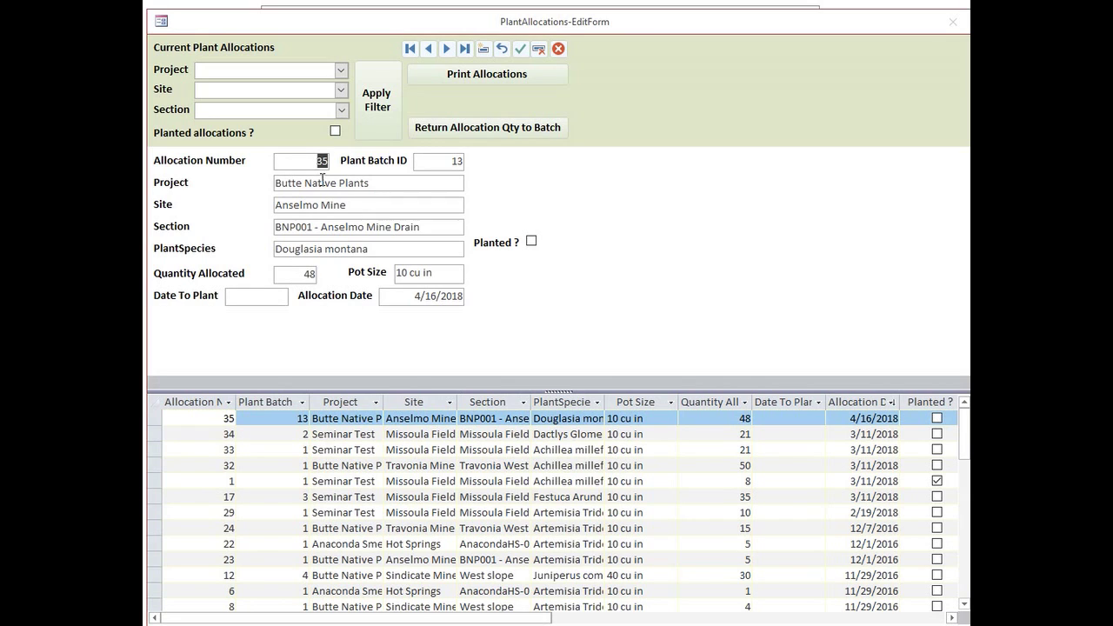
{"action": "left_click", "coordinate": [441, 160]}
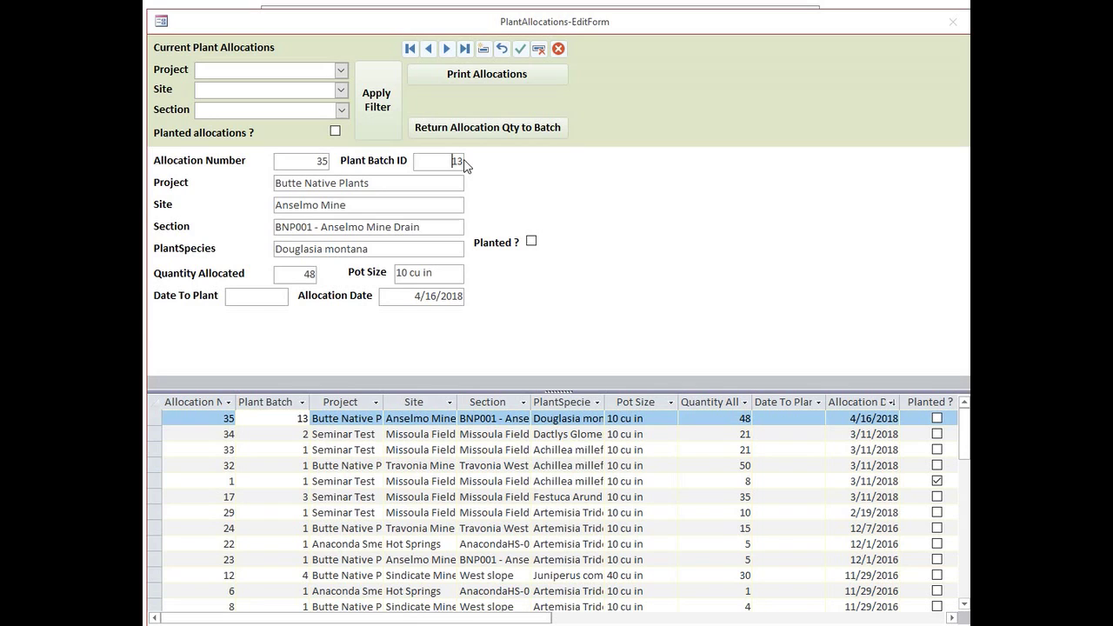
{"action": "left_click", "coordinate": [382, 183]}
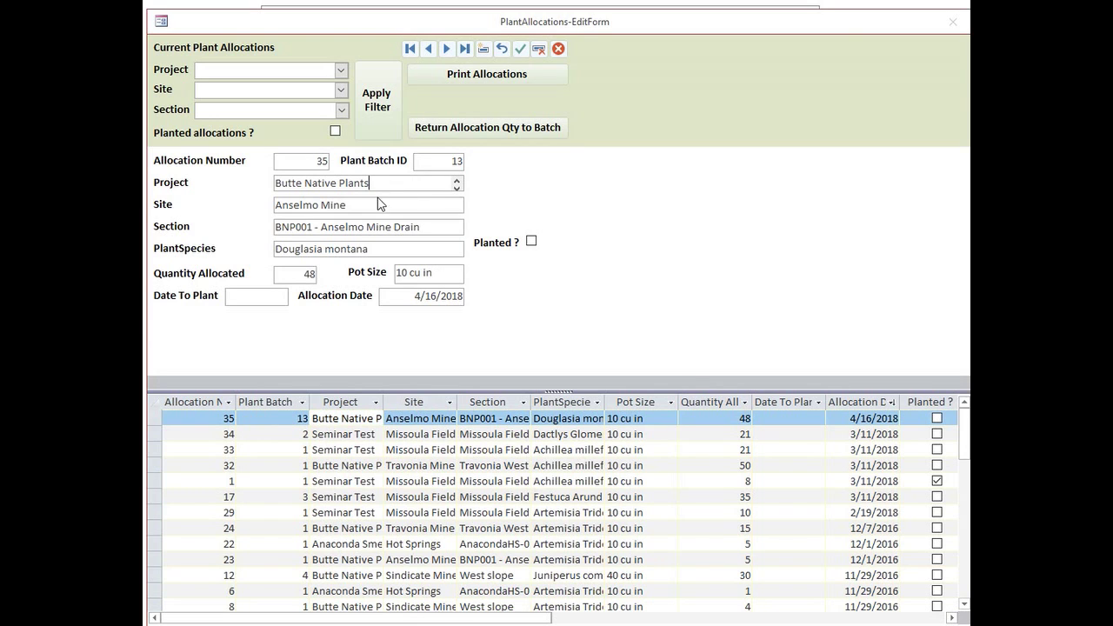
{"action": "left_click", "coordinate": [377, 207]}
{"action": "left_click", "coordinate": [380, 229]}
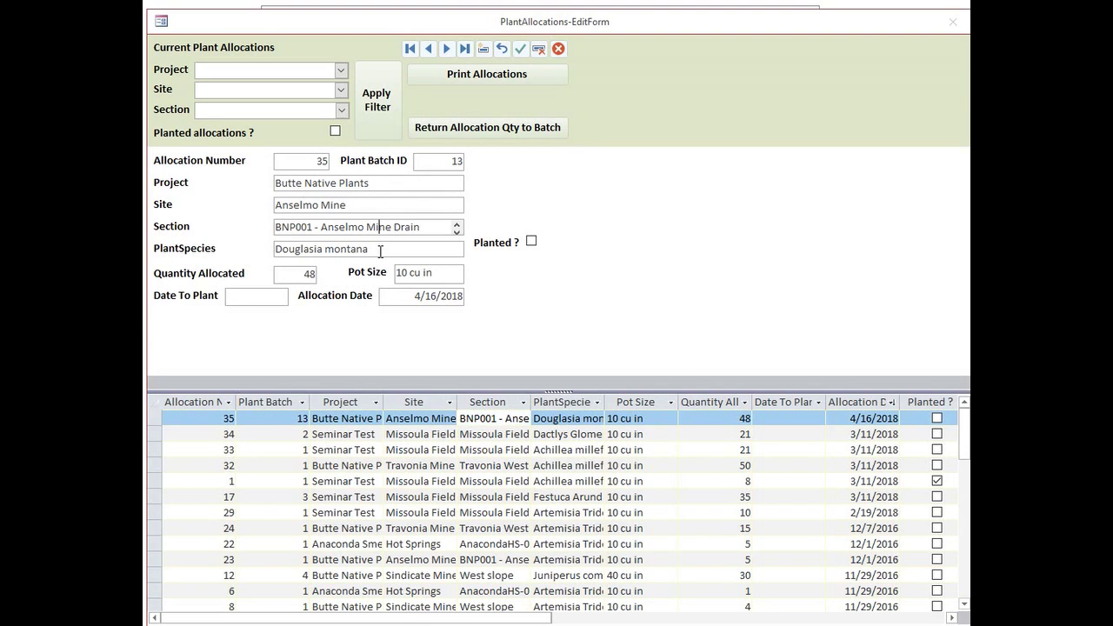
{"action": "left_click", "coordinate": [380, 251]}
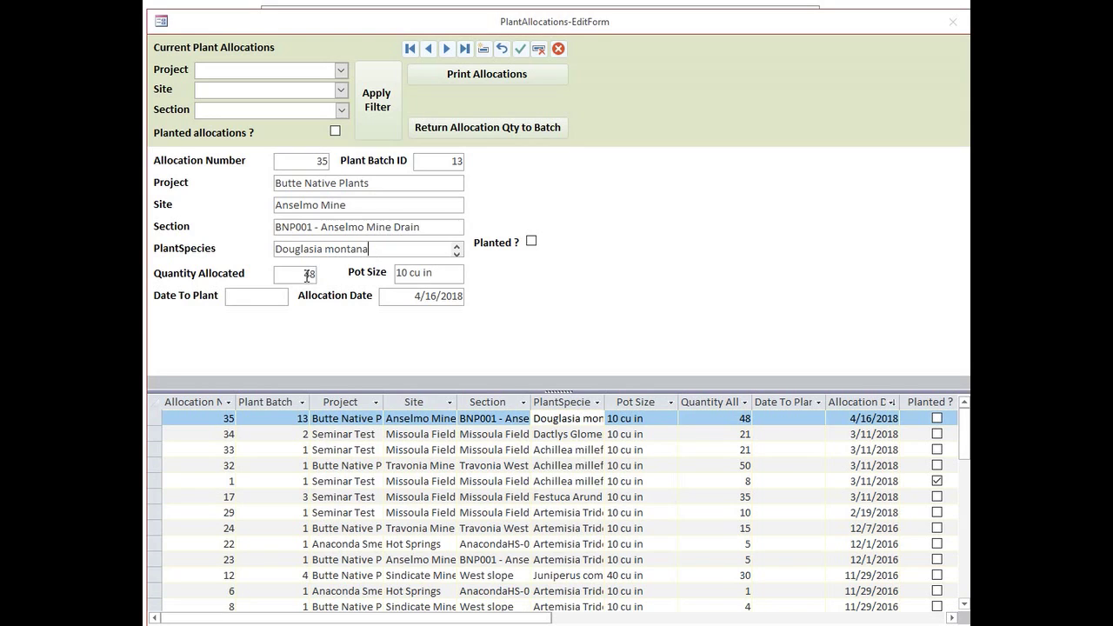
{"action": "left_click", "coordinate": [283, 300]}
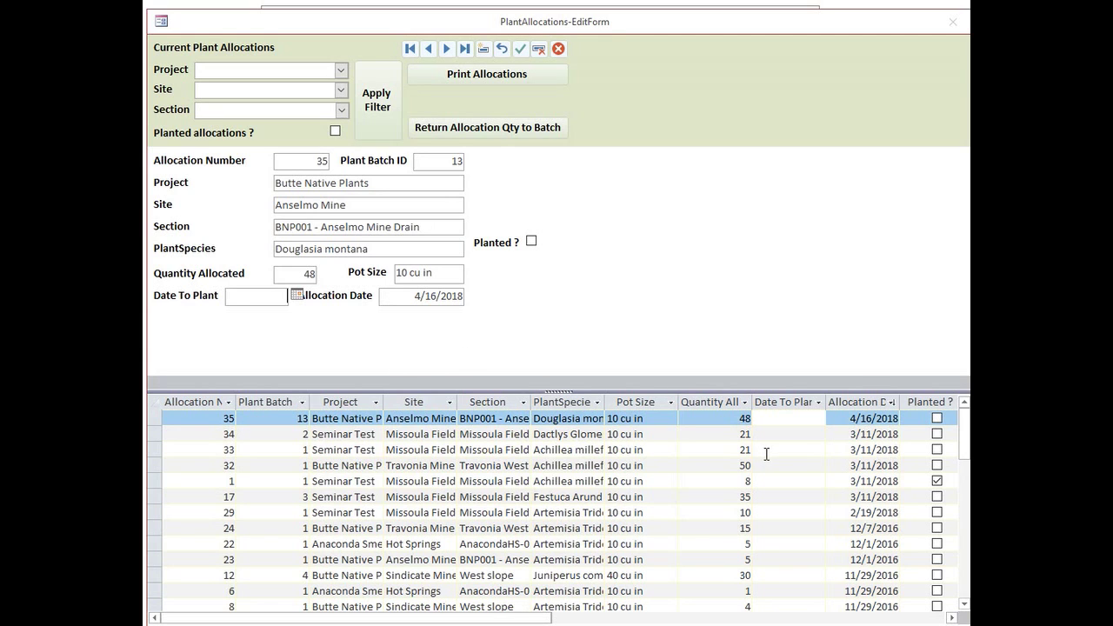
Call up the print settings for the plant allocations and cancel without printing
{"action": "mouse_move", "coordinate": [965, 433]}
{"action": "left_mouse_down"}
{"action": "mouse_move", "coordinate": [964, 473]}
{"action": "mouse_move", "coordinate": [964, 426]}
{"action": "left_mouse_up"}
{"action": "left_click", "coordinate": [476, 78]}
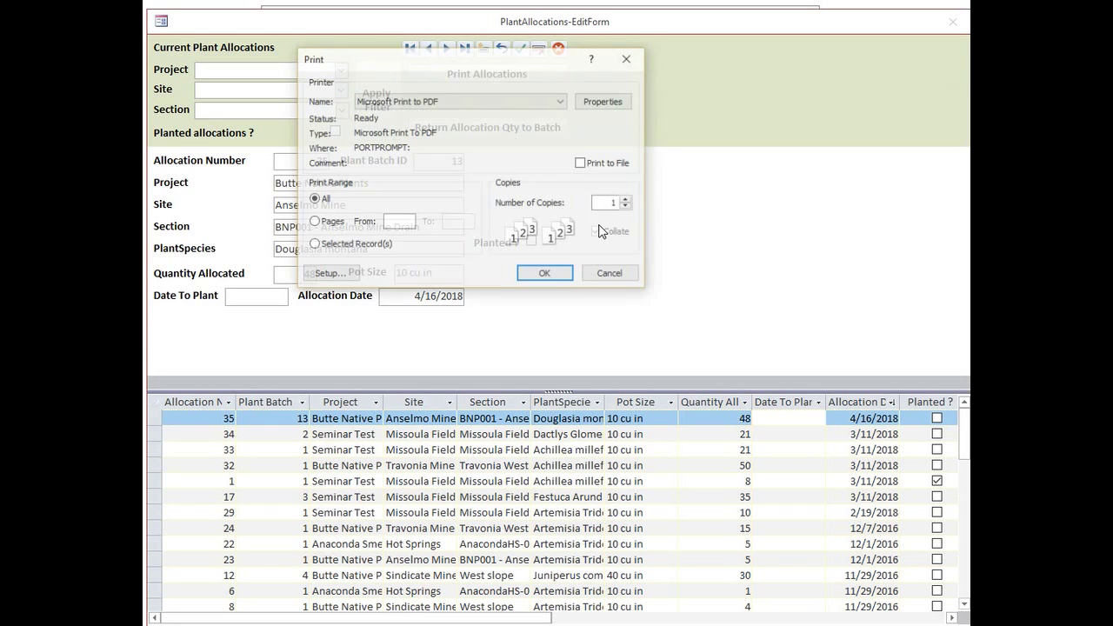
{"action": "left_click", "coordinate": [606, 277]}
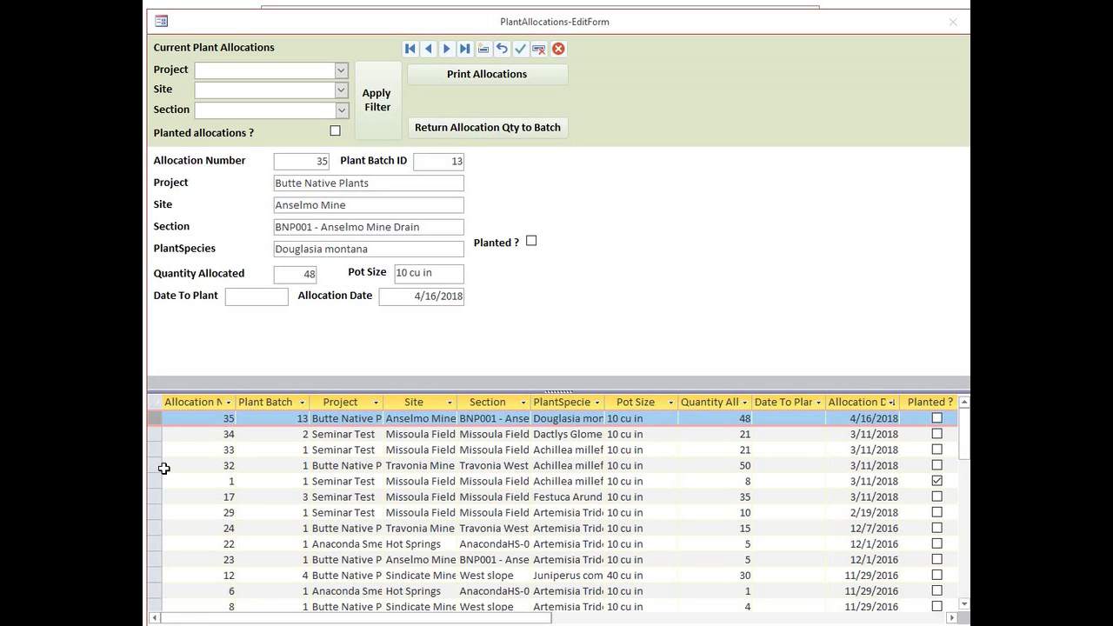
Return the batch 13 allocation's quantity to its batch and close the allocation and batch inventory forms
{"action": "left_click", "coordinate": [155, 437]}
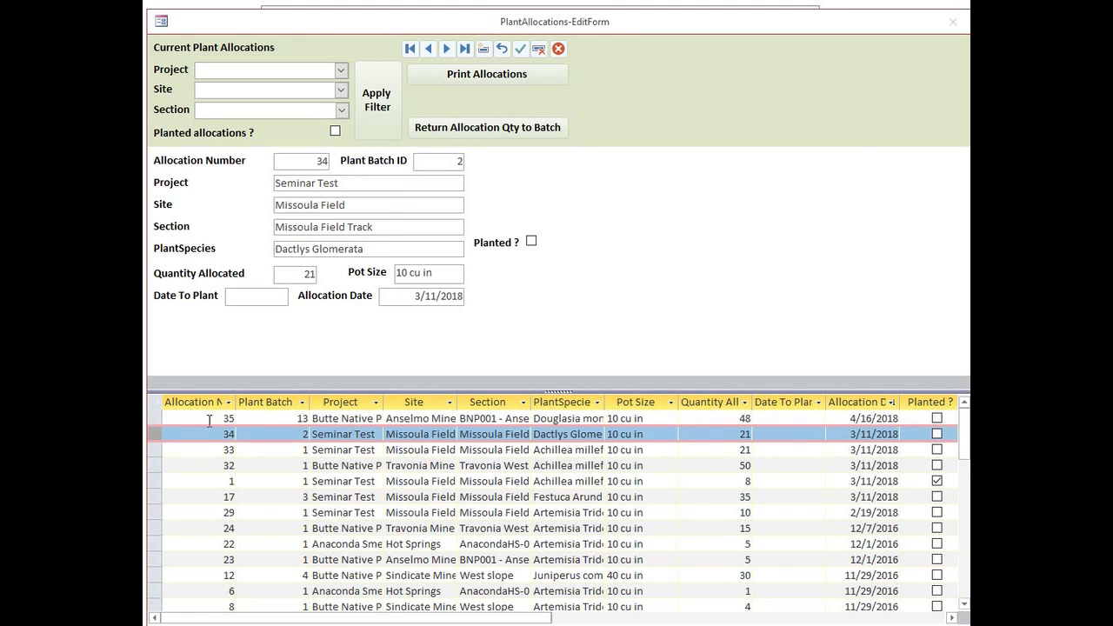
{"action": "left_click", "coordinate": [155, 418]}
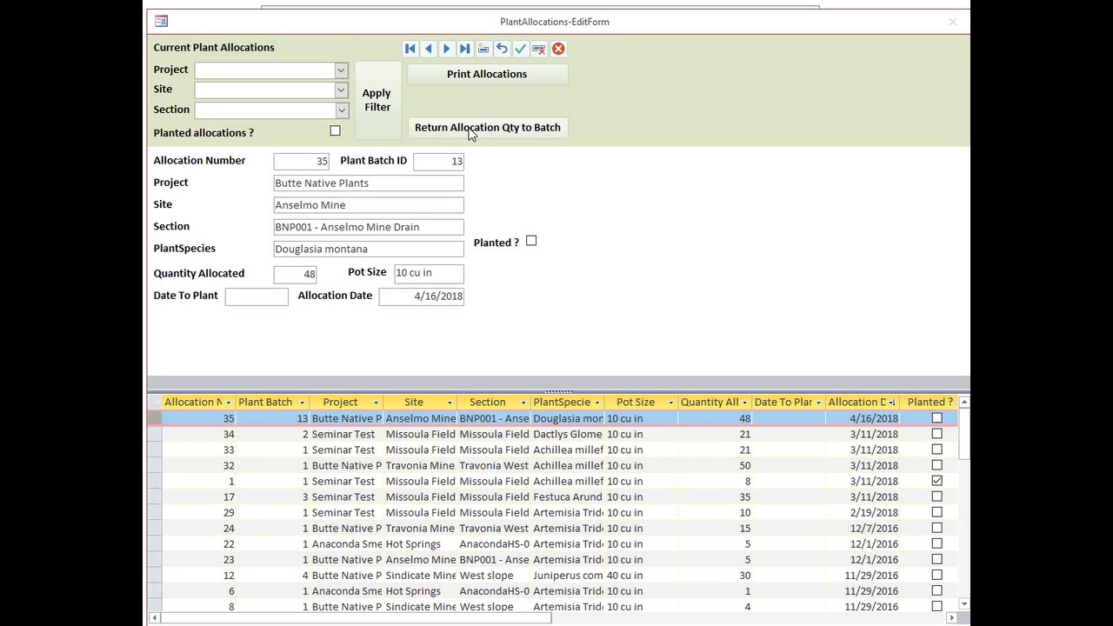
{"action": "left_click", "coordinate": [470, 130]}
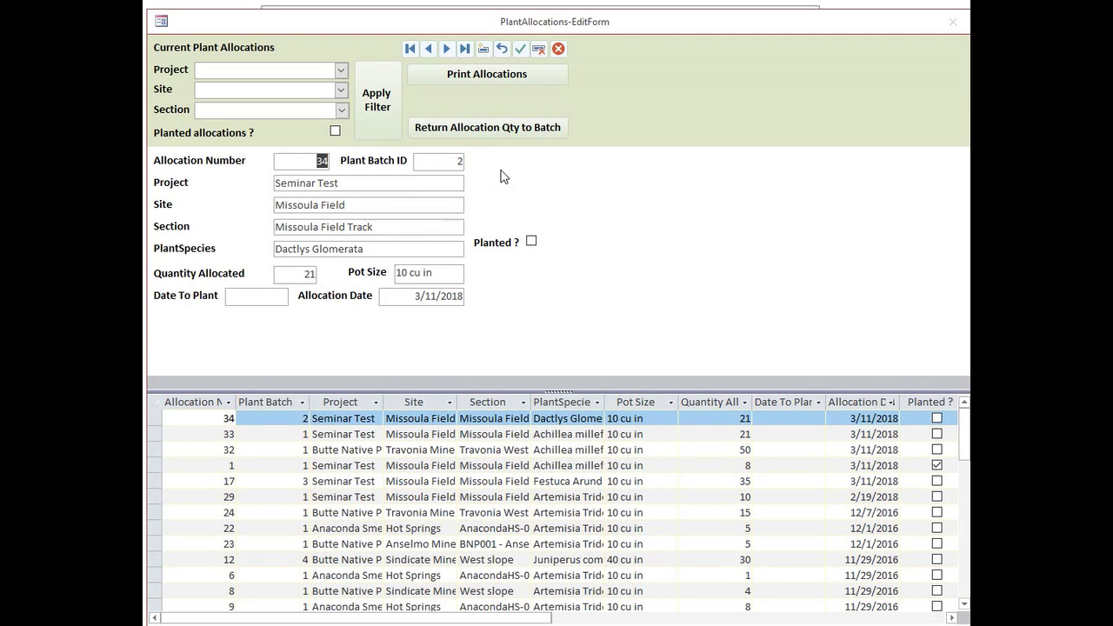
{"action": "left_click", "coordinate": [559, 50]}
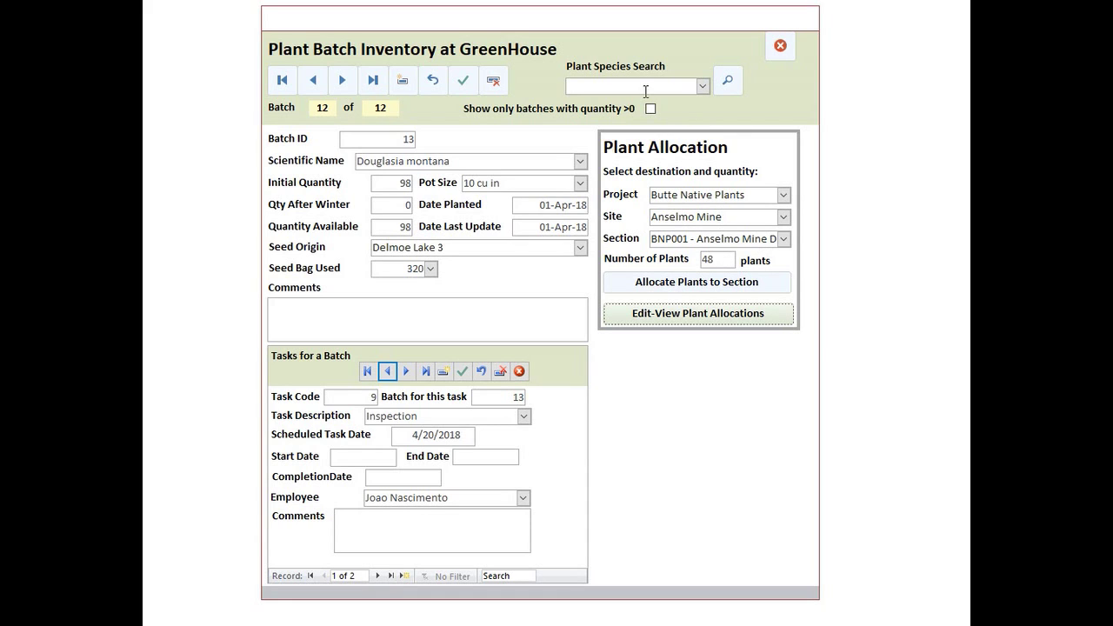
{"action": "left_click", "coordinate": [779, 50]}
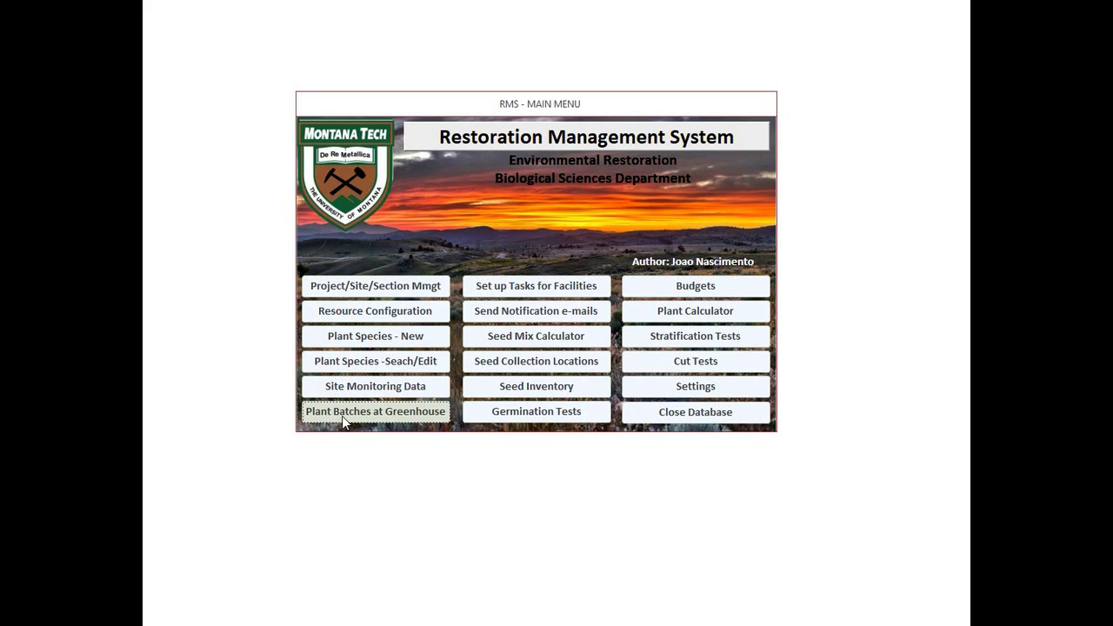
Open the facility task setup and filter its tasks by the Greenhouse facility
{"action": "left_click", "coordinate": [508, 290]}
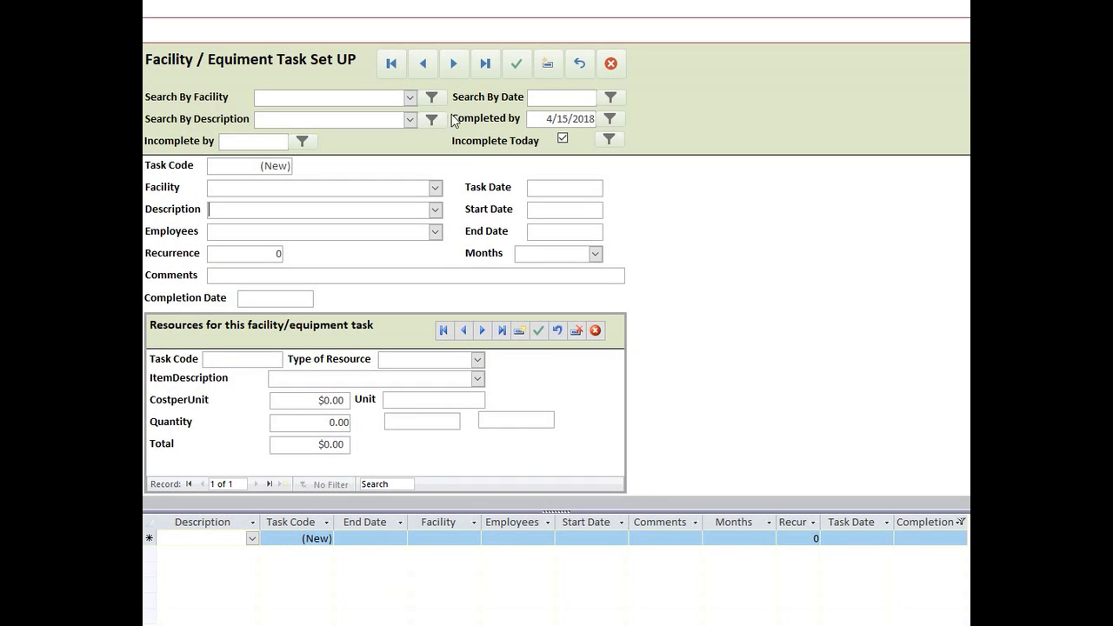
{"action": "left_click", "coordinate": [410, 98]}
{"action": "left_click", "coordinate": [408, 111]}
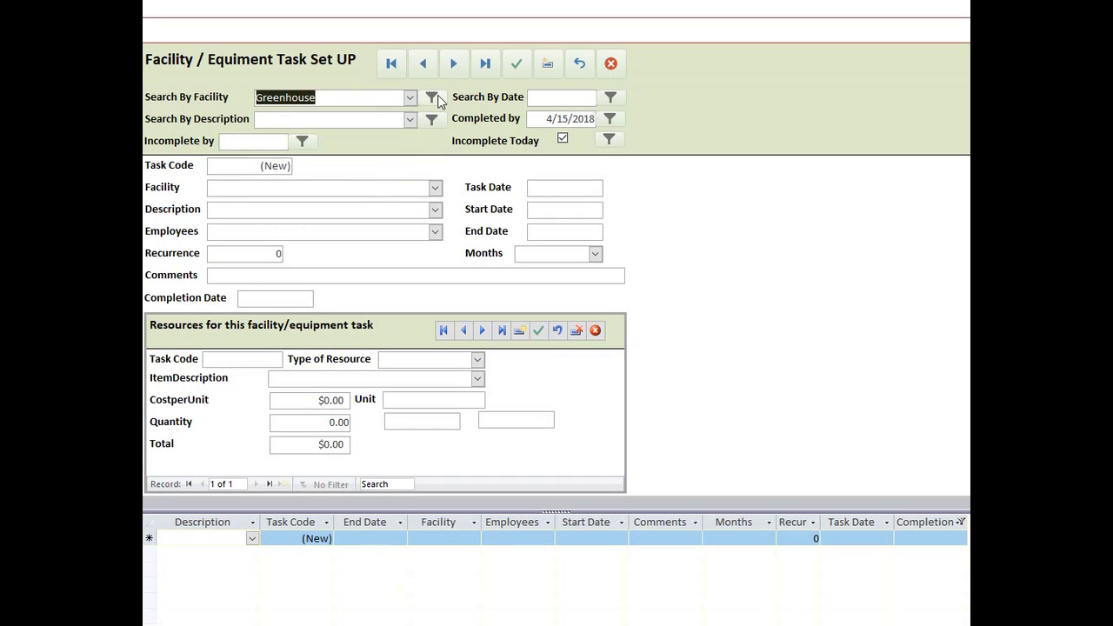
{"action": "left_click", "coordinate": [431, 98]}
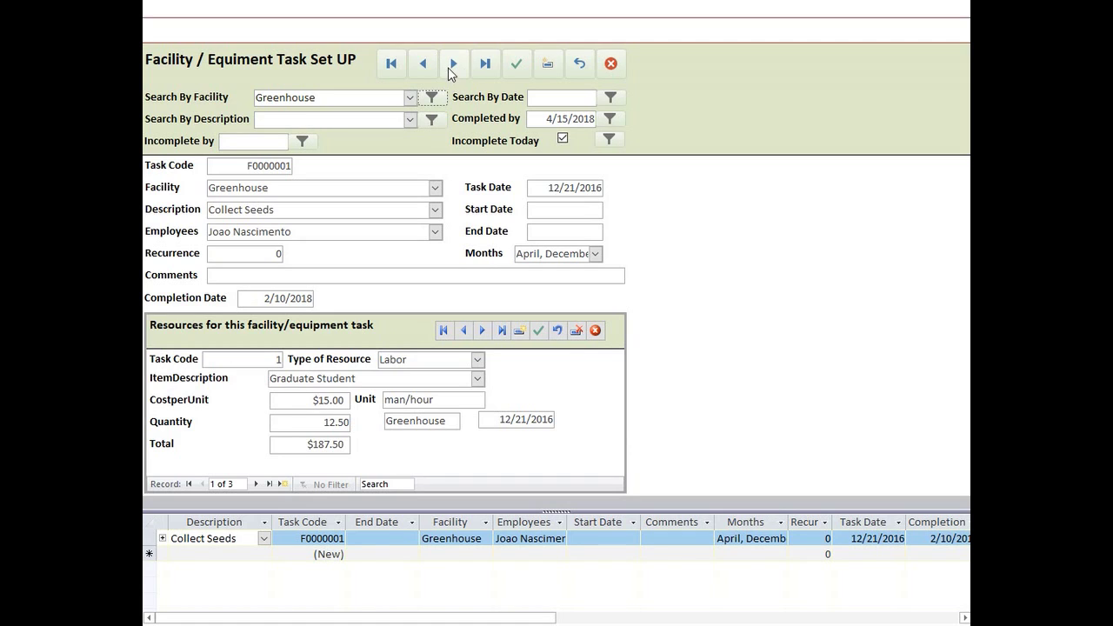
Turn the Incomplete Today option off and on again, and reapply the Greenhouse facility filter
{"action": "left_click", "coordinate": [563, 139]}
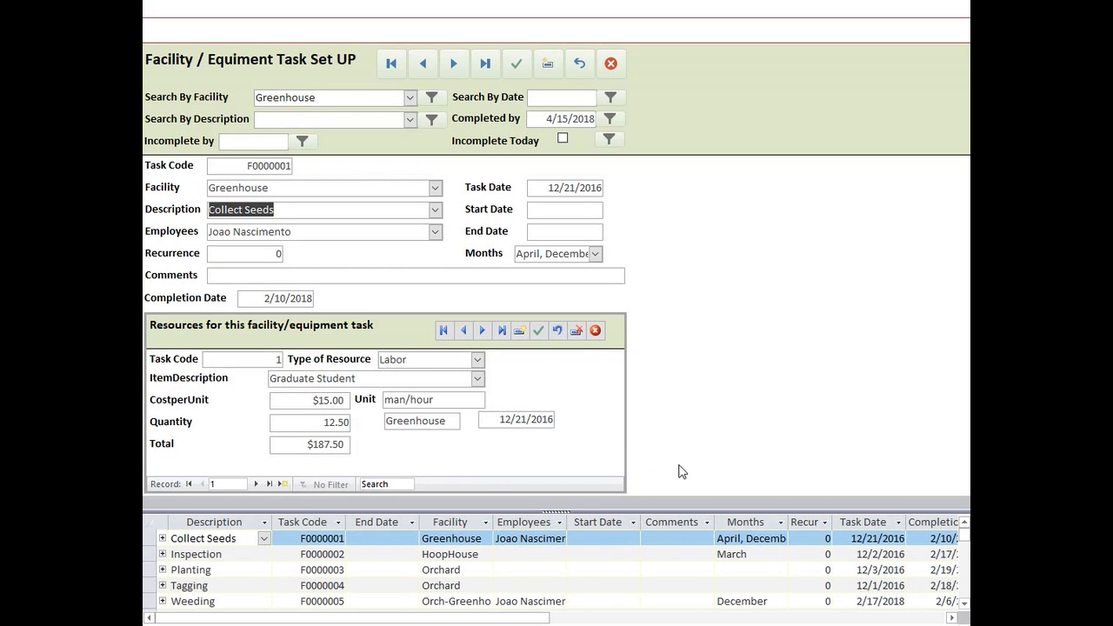
{"action": "left_click", "coordinate": [564, 139]}
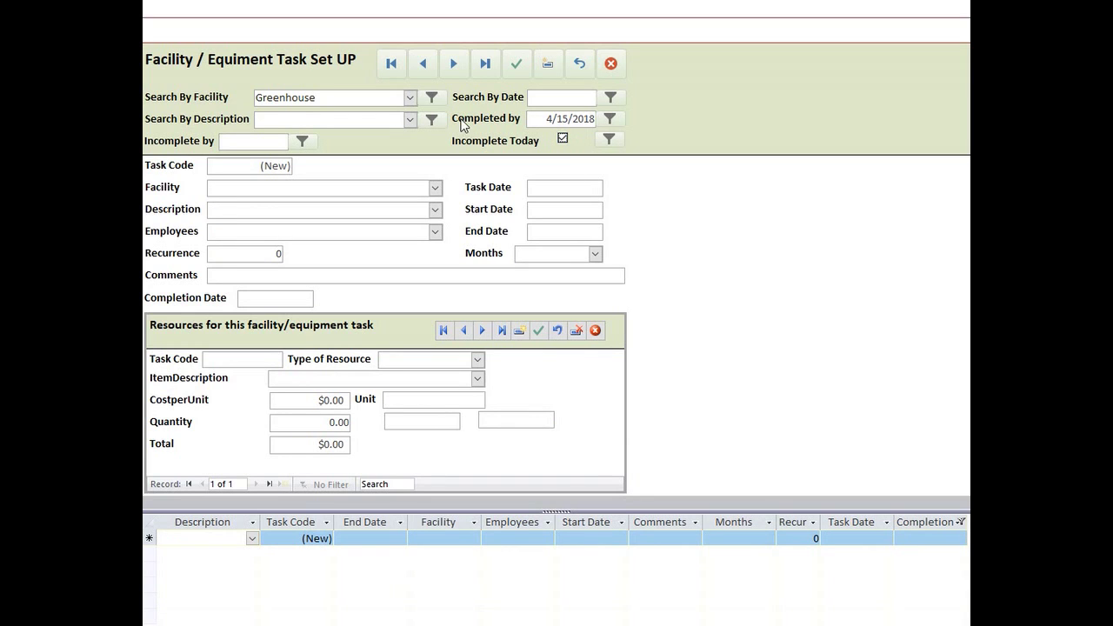
{"action": "left_click", "coordinate": [432, 97]}
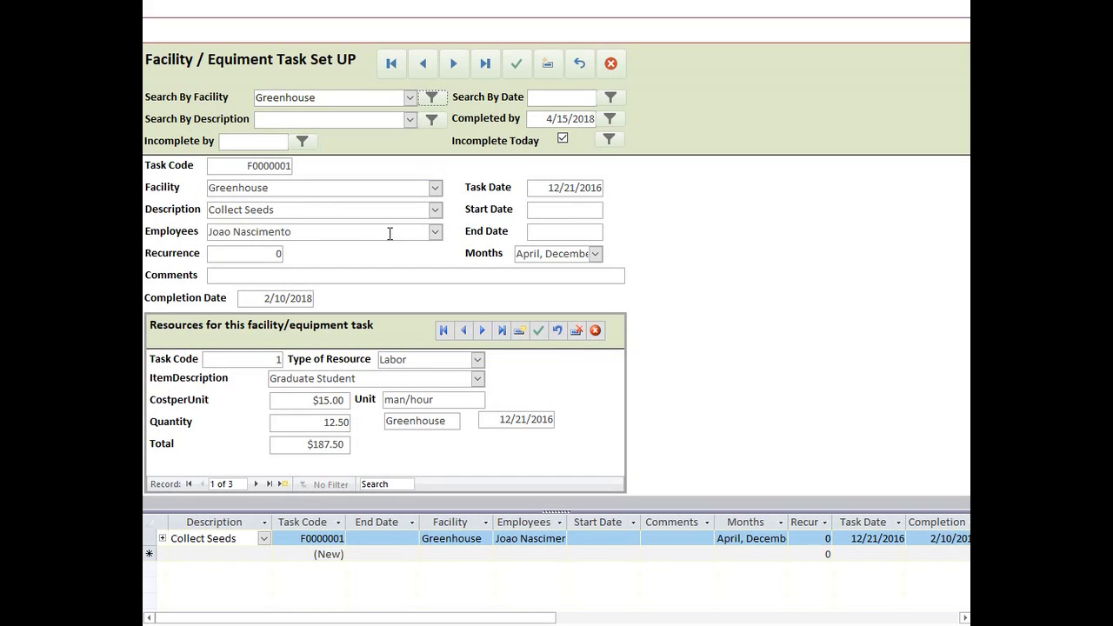
Examine the employee choices and the completion date of the Greenhouse Collect Seeds task
{"action": "left_click", "coordinate": [435, 232]}
{"action": "left_click", "coordinate": [435, 234]}
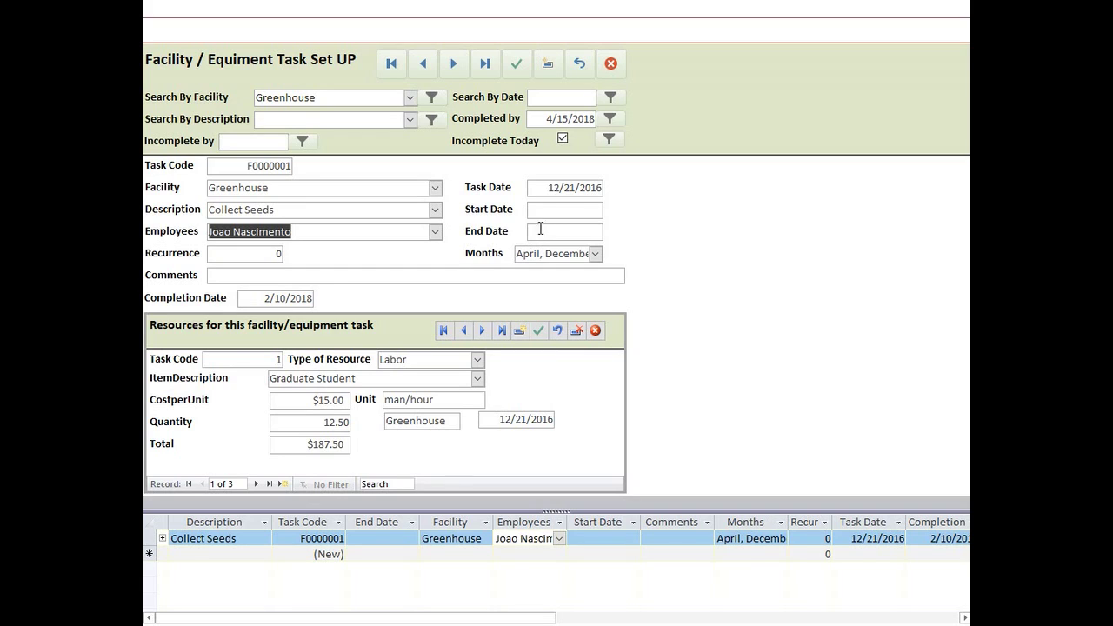
{"action": "left_click", "coordinate": [284, 298]}
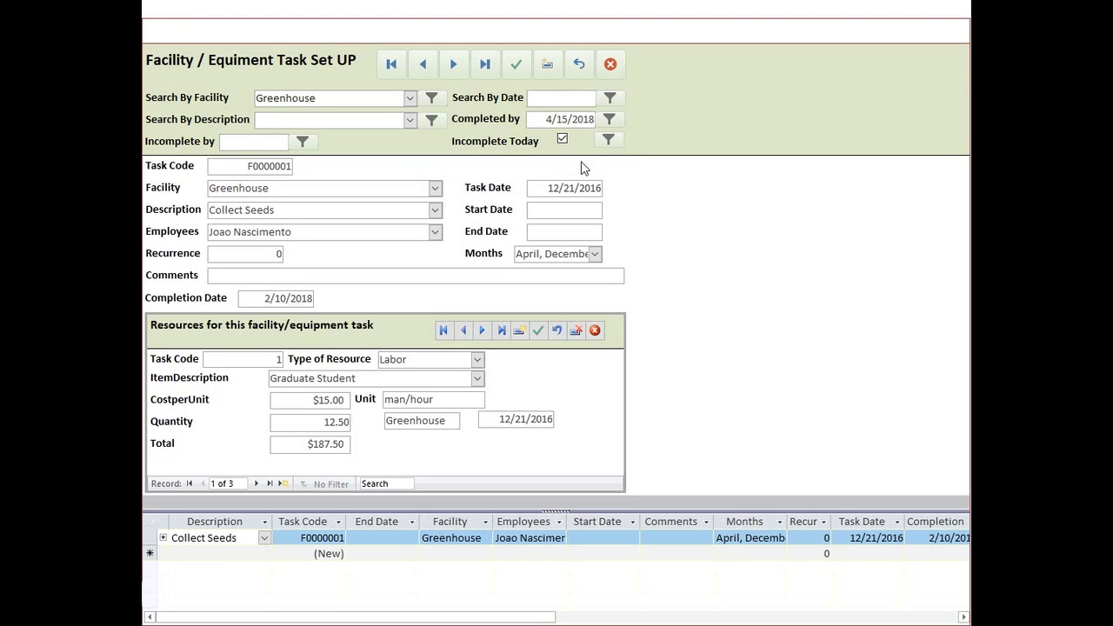
Try the incomplete-today filter with its option off and on, and return to the Greenhouse facility tasks
{"action": "left_click", "coordinate": [563, 140]}
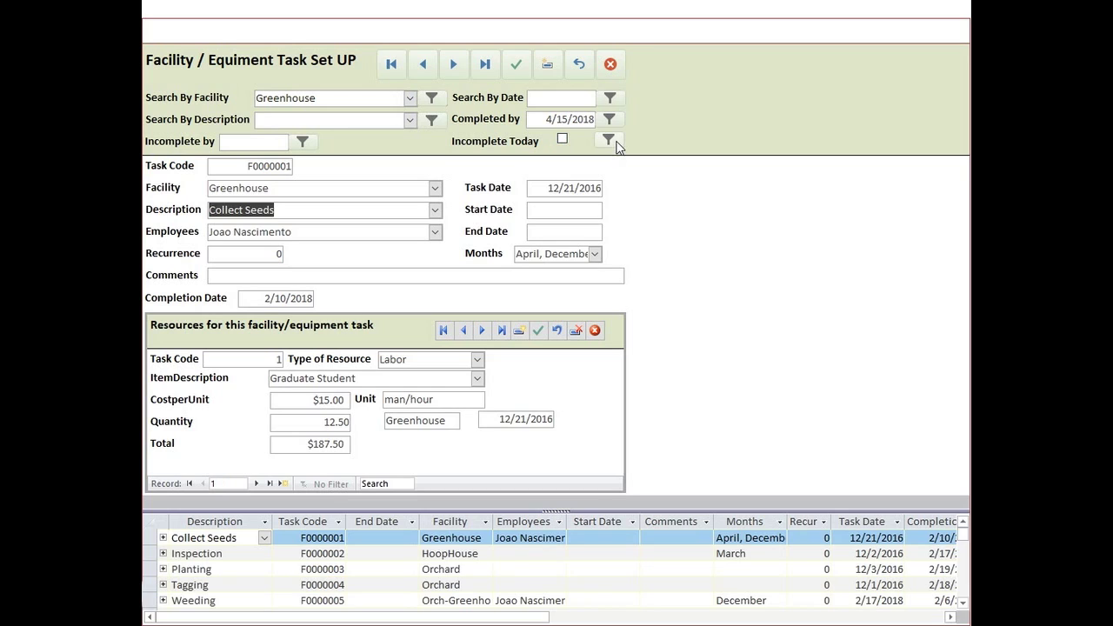
{"action": "left_click", "coordinate": [609, 141]}
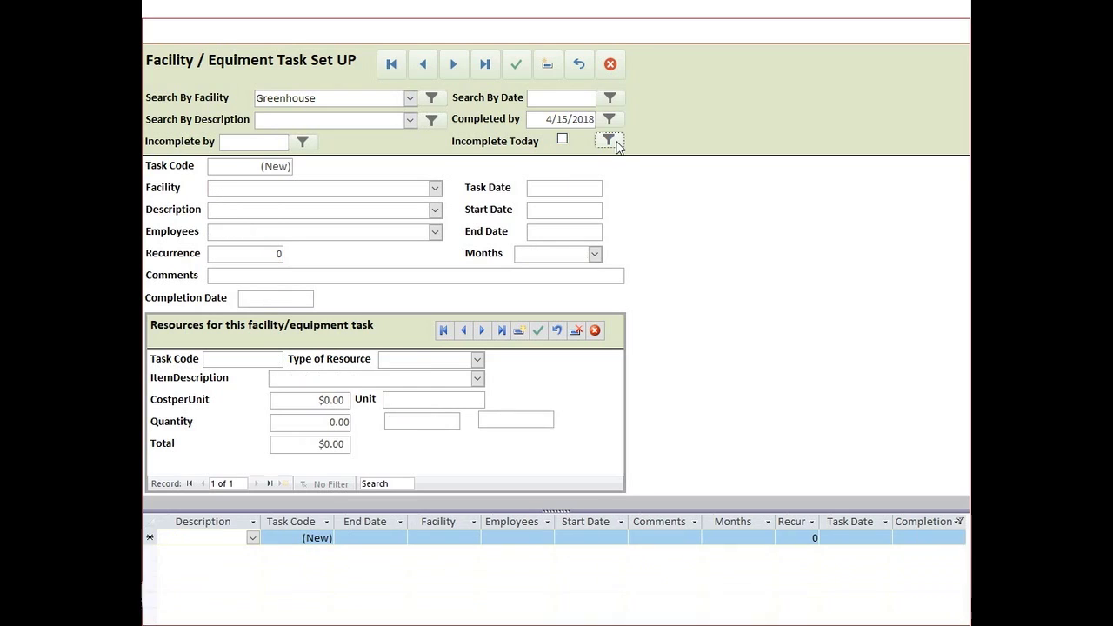
{"action": "left_click", "coordinate": [563, 140]}
{"action": "left_click", "coordinate": [608, 140]}
{"action": "left_click", "coordinate": [431, 98]}
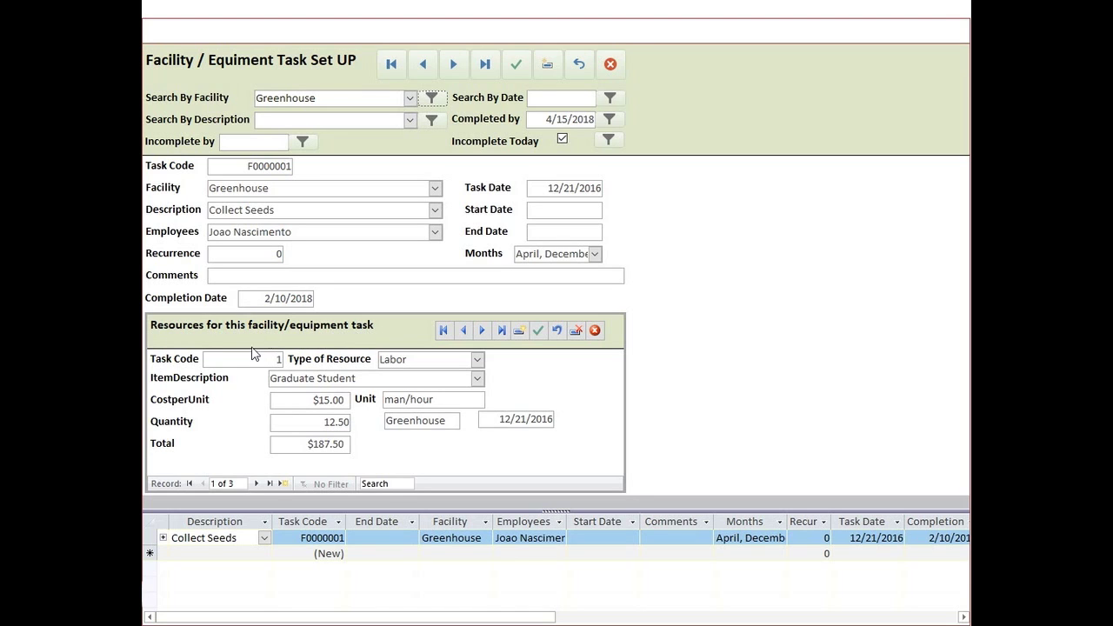
Add a resource record to the Collect Seeds task with type Planting supply and item Herbicide 123
{"action": "left_click", "coordinate": [481, 332]}
{"action": "left_click", "coordinate": [483, 332]}
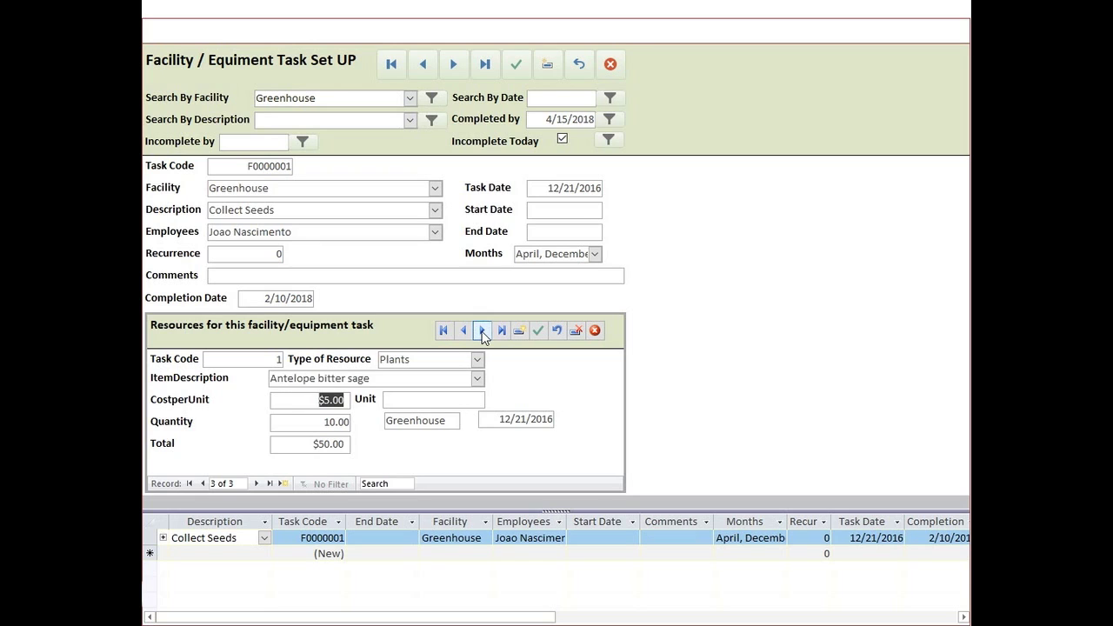
{"action": "left_click", "coordinate": [482, 331]}
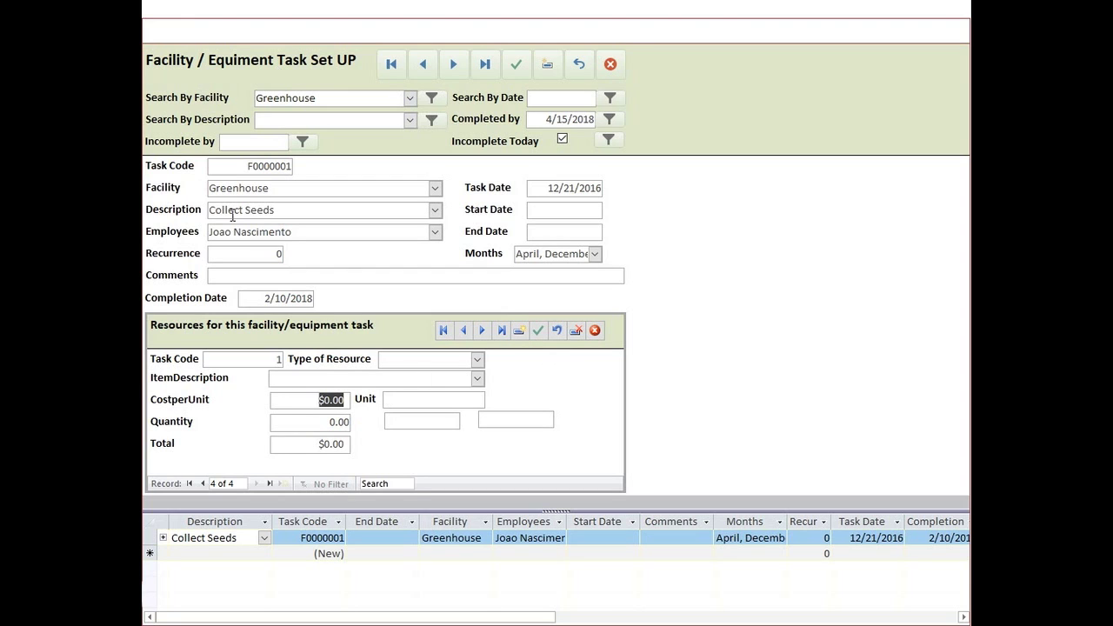
{"action": "left_click", "coordinate": [477, 380]}
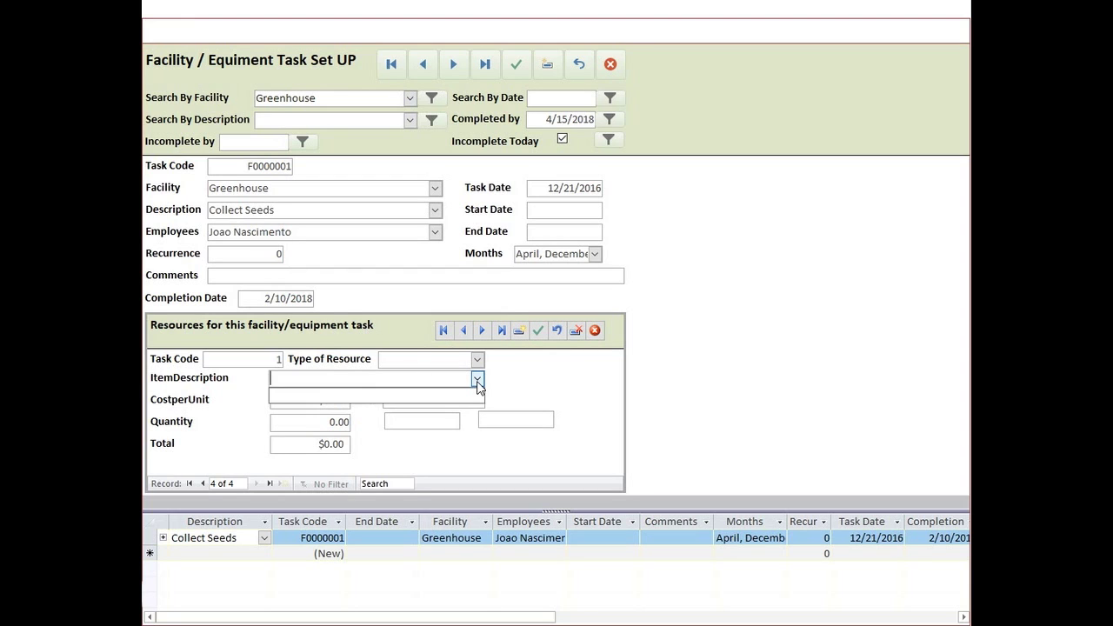
{"action": "left_click", "coordinate": [476, 383]}
{"action": "left_click", "coordinate": [478, 360]}
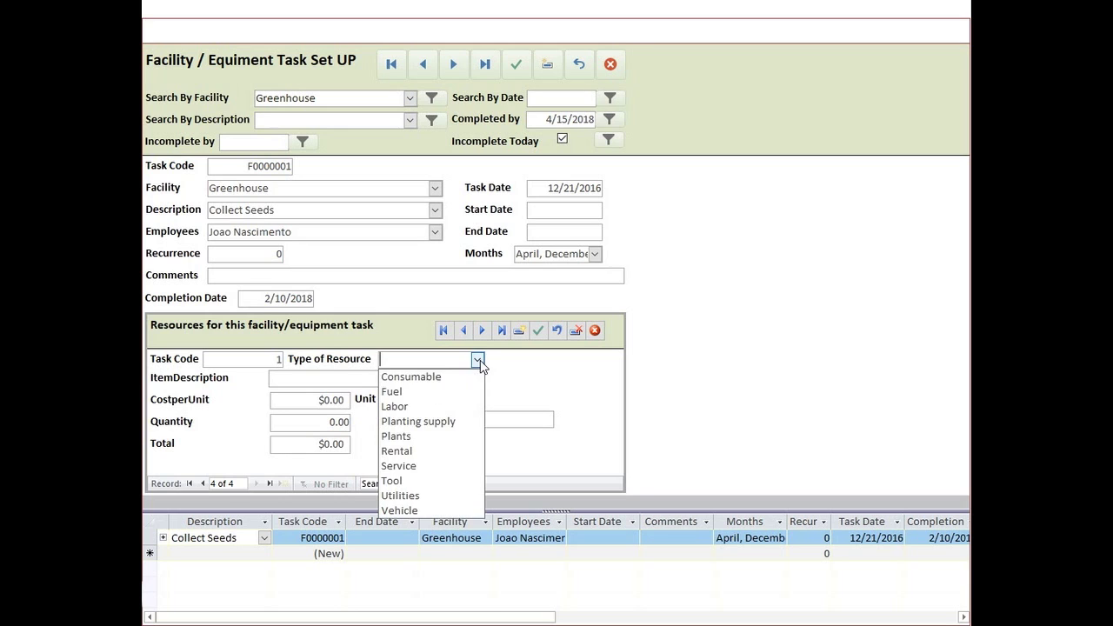
{"action": "left_click", "coordinate": [424, 422]}
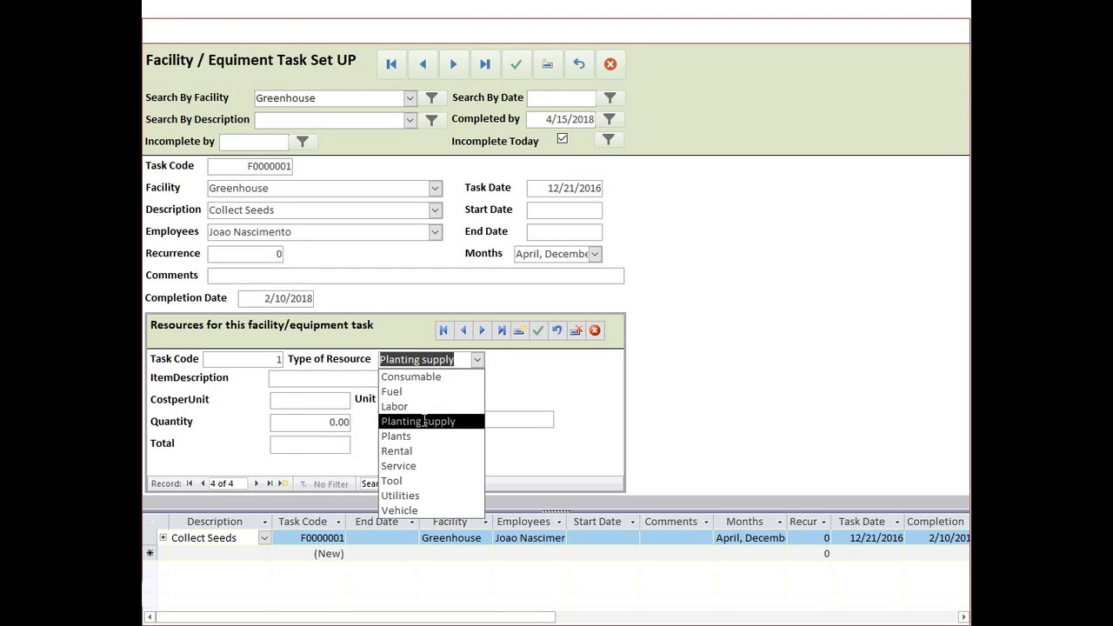
{"action": "left_click", "coordinate": [477, 380]}
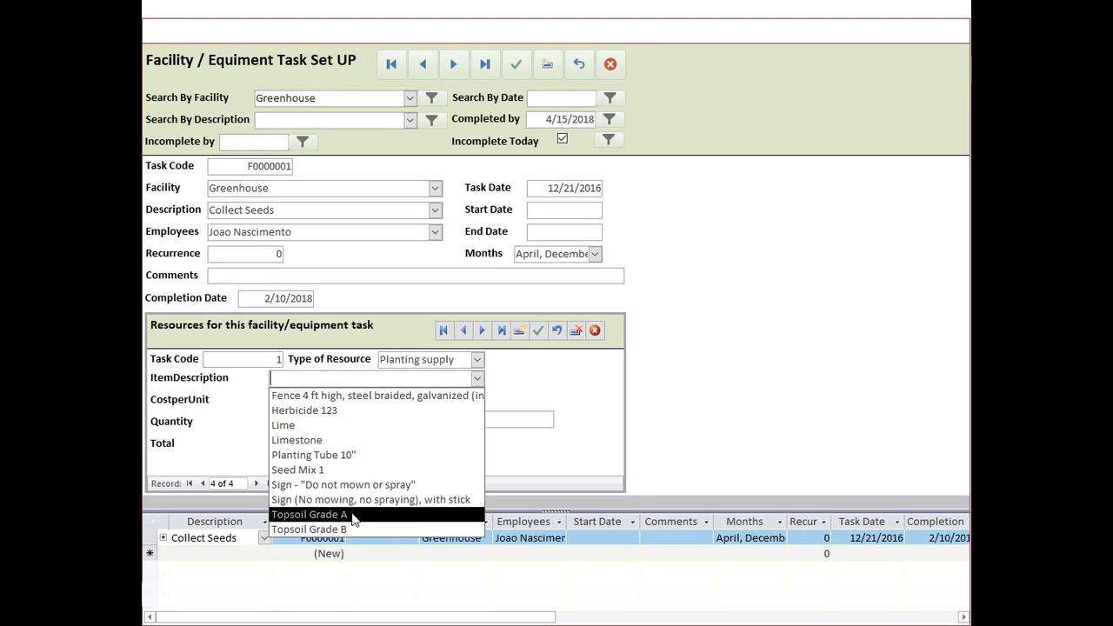
{"action": "left_click", "coordinate": [352, 413]}
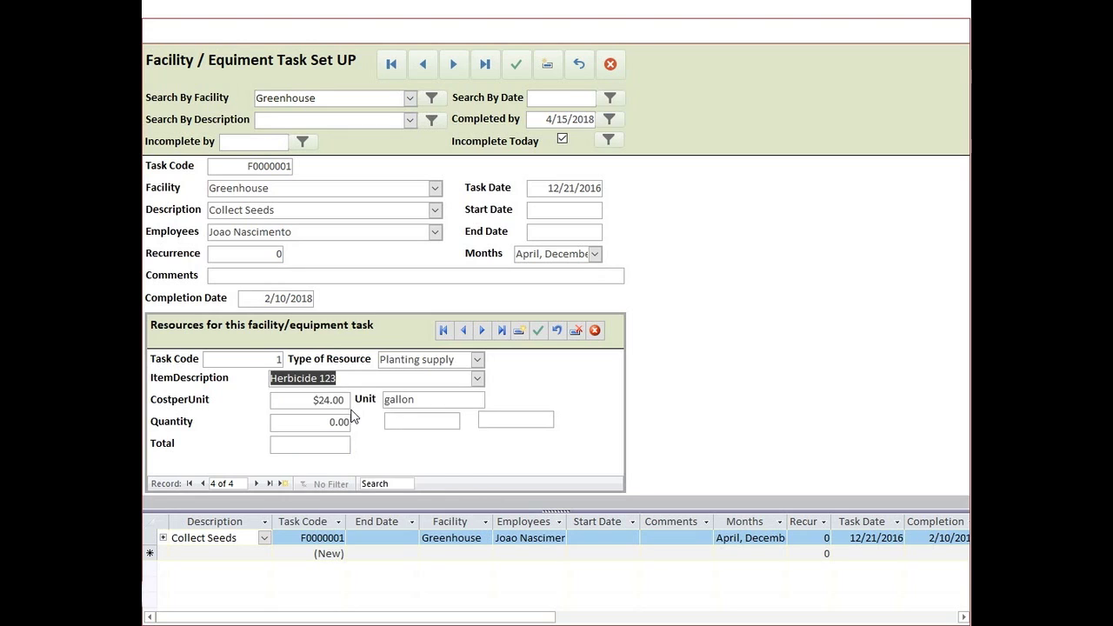
Set the Herbicide 123 resource's quantity to 0.50 gallon and save the resource record
{"action": "left_click", "coordinate": [428, 399]}
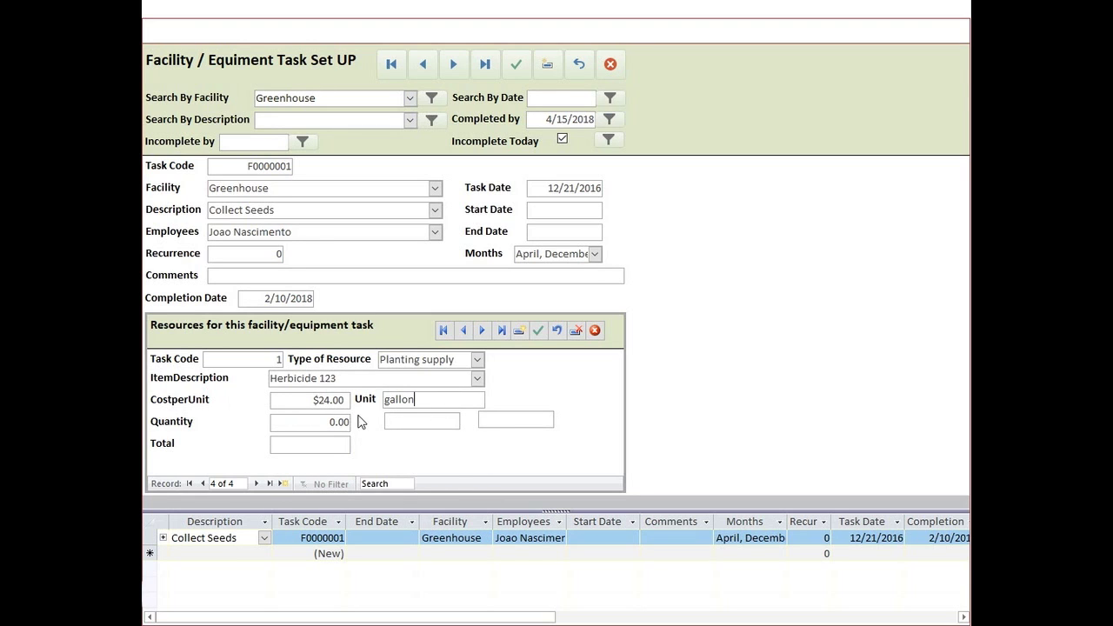
{"action": "double_click", "coordinate": [333, 421]}
{"action": "type", "text": "5"}
{"action": "left_click", "coordinate": [394, 427]}
{"action": "left_click", "coordinate": [315, 446]}
{"action": "left_click", "coordinate": [337, 422]}
{"action": "left_click", "coordinate": [538, 331]}
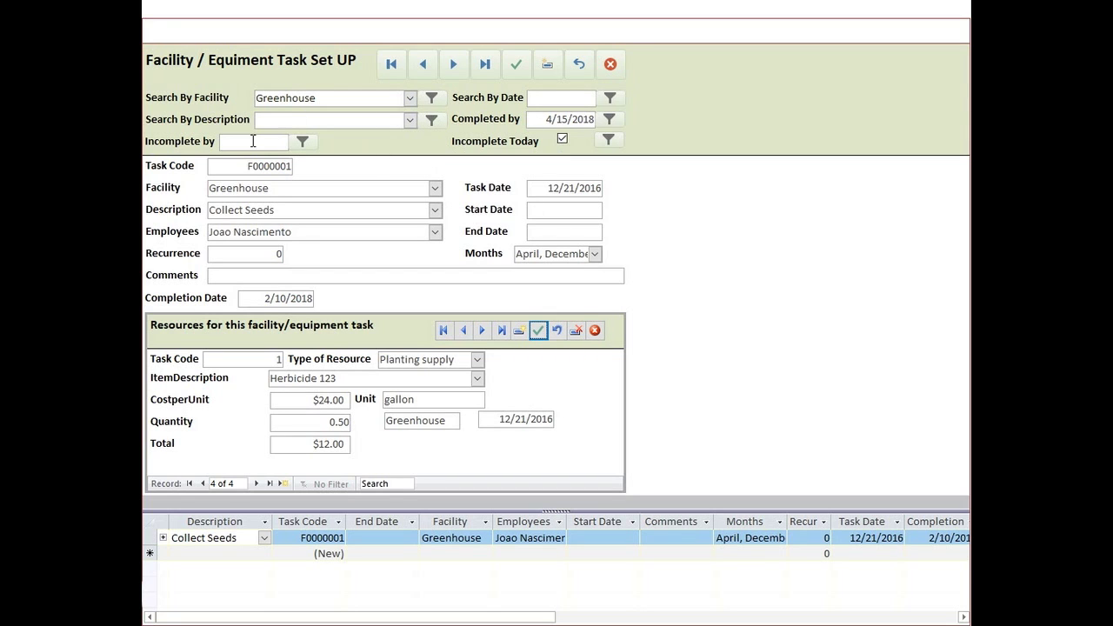
Create a new facility task record for the Orchard facility with the description Spraying
{"action": "left_click", "coordinate": [547, 63]}
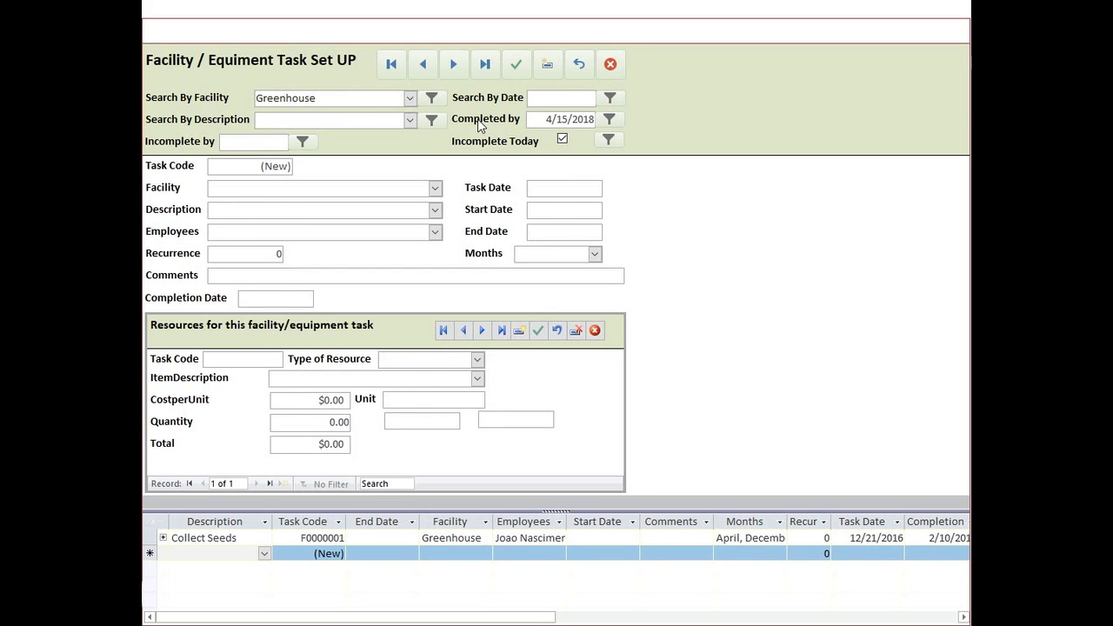
{"action": "left_click", "coordinate": [435, 188]}
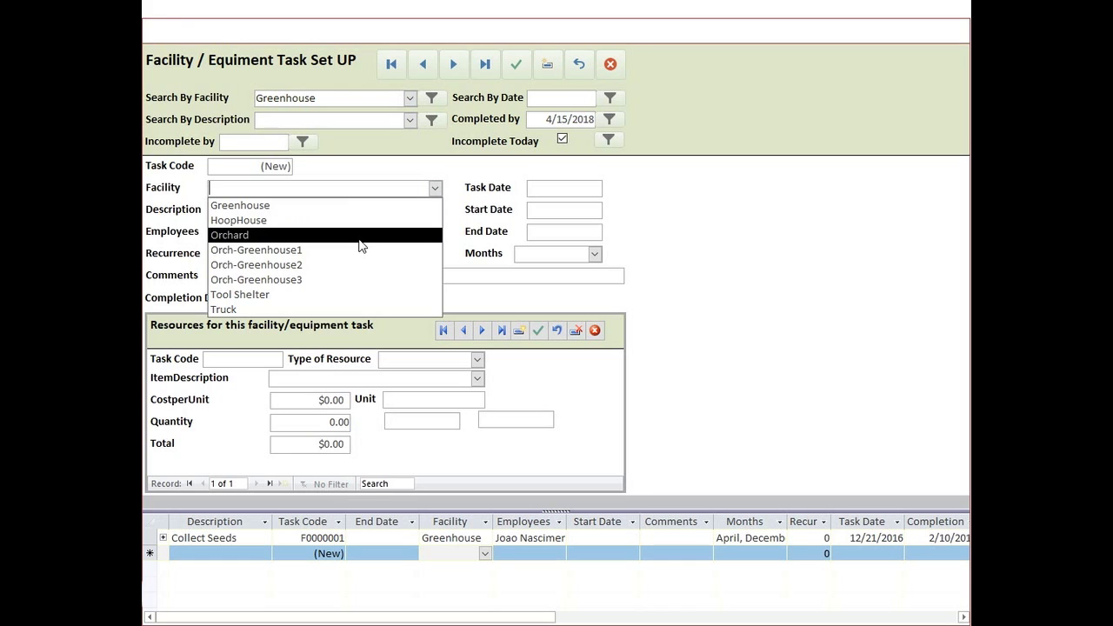
{"action": "left_click", "coordinate": [353, 309]}
{"action": "left_click", "coordinate": [435, 211]}
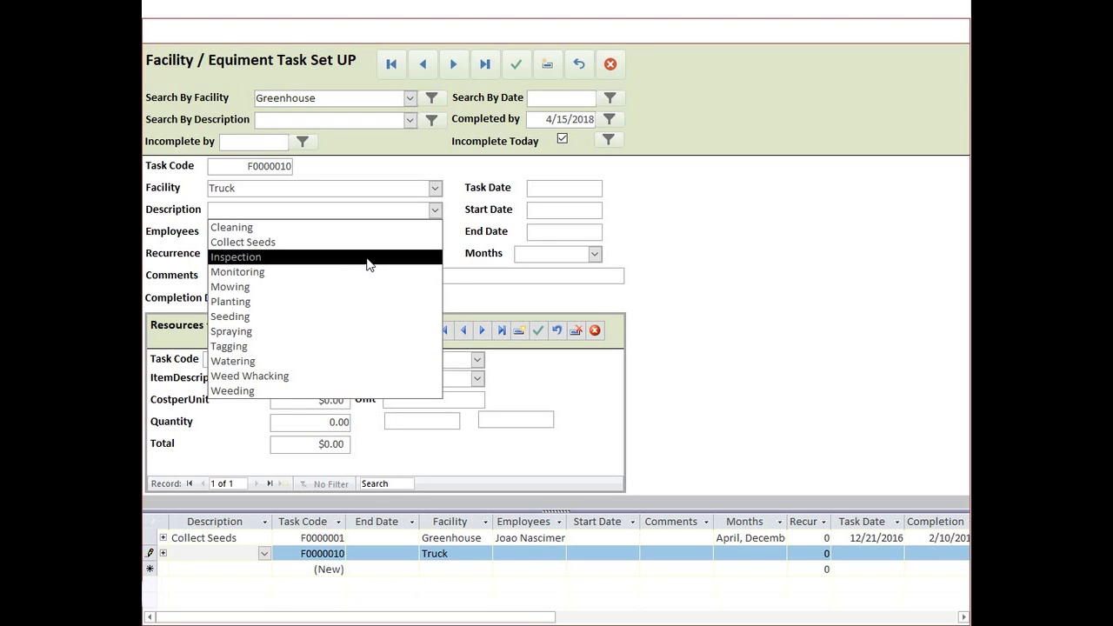
{"action": "left_click", "coordinate": [440, 190]}
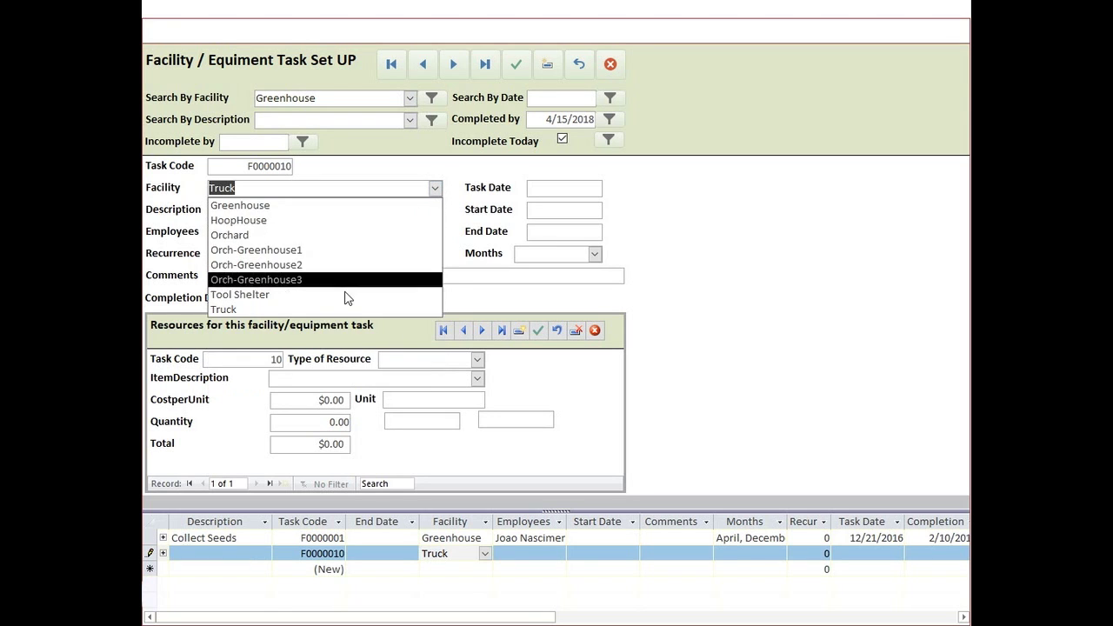
{"action": "left_click", "coordinate": [341, 234]}
{"action": "left_click", "coordinate": [434, 213]}
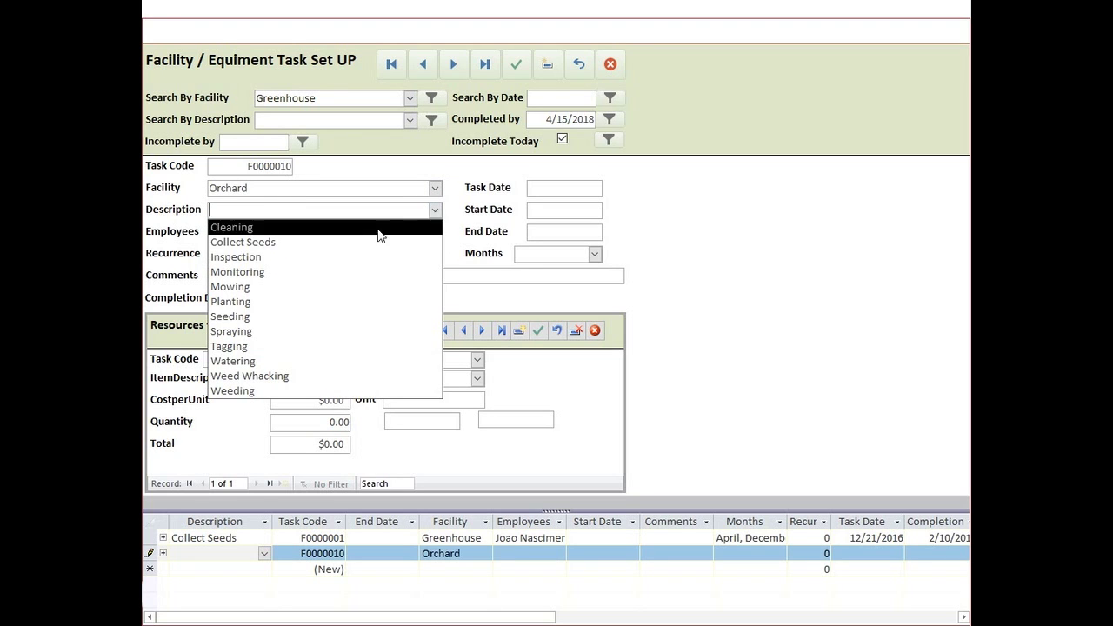
{"action": "left_click", "coordinate": [320, 333]}
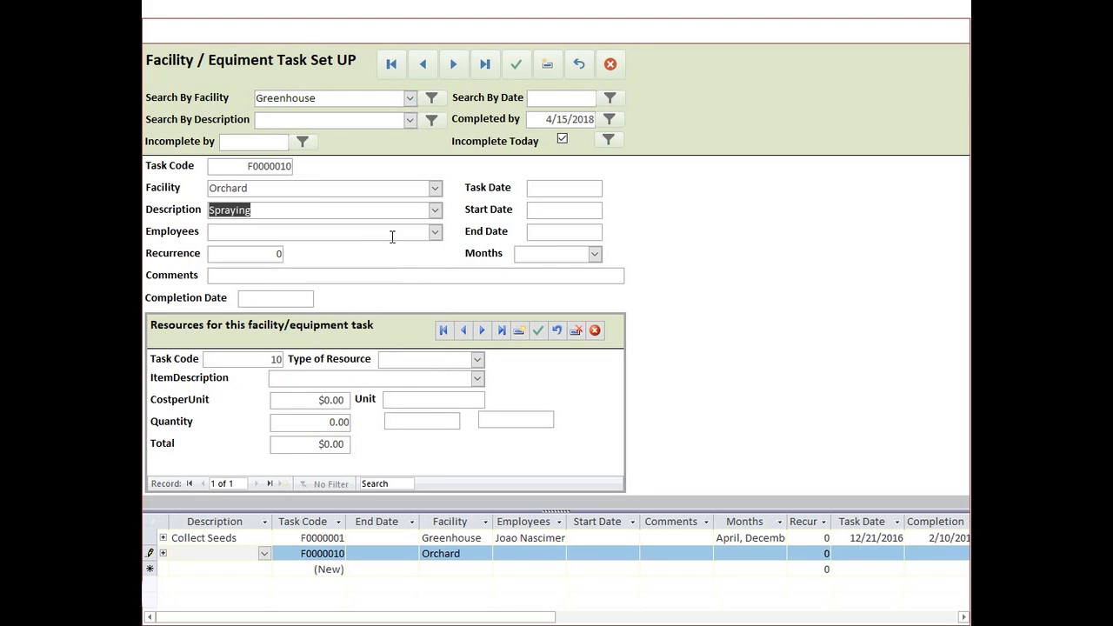
Assign the first listed employee and the task date 4/17/2018 to the Orchard Spraying task, and save it
{"action": "left_click", "coordinate": [435, 234]}
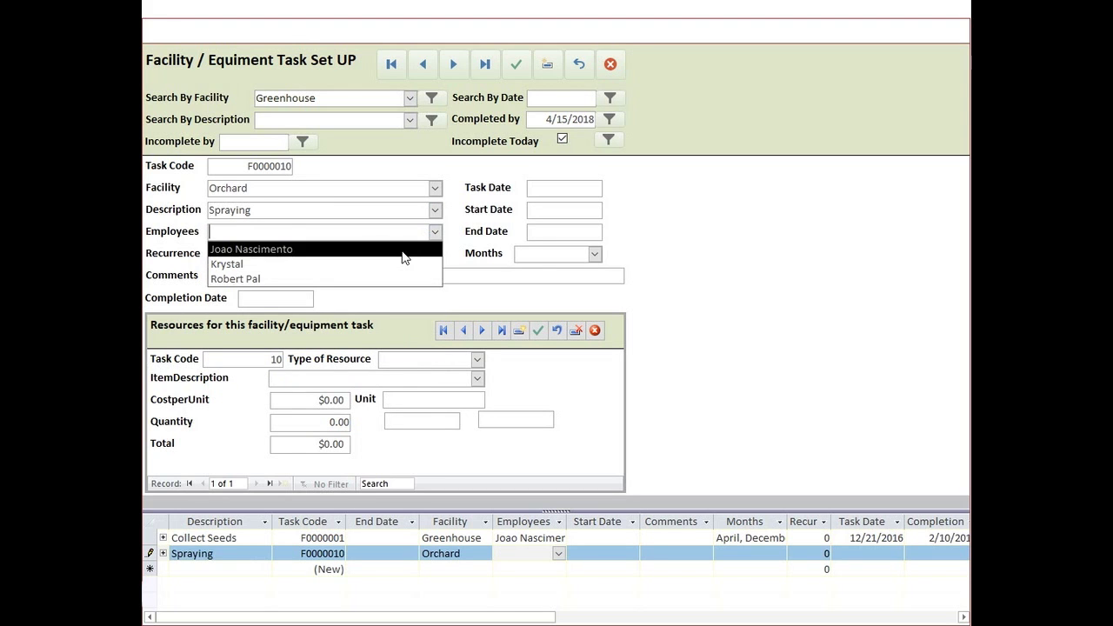
{"action": "left_click", "coordinate": [403, 250]}
{"action": "left_click", "coordinate": [550, 187]}
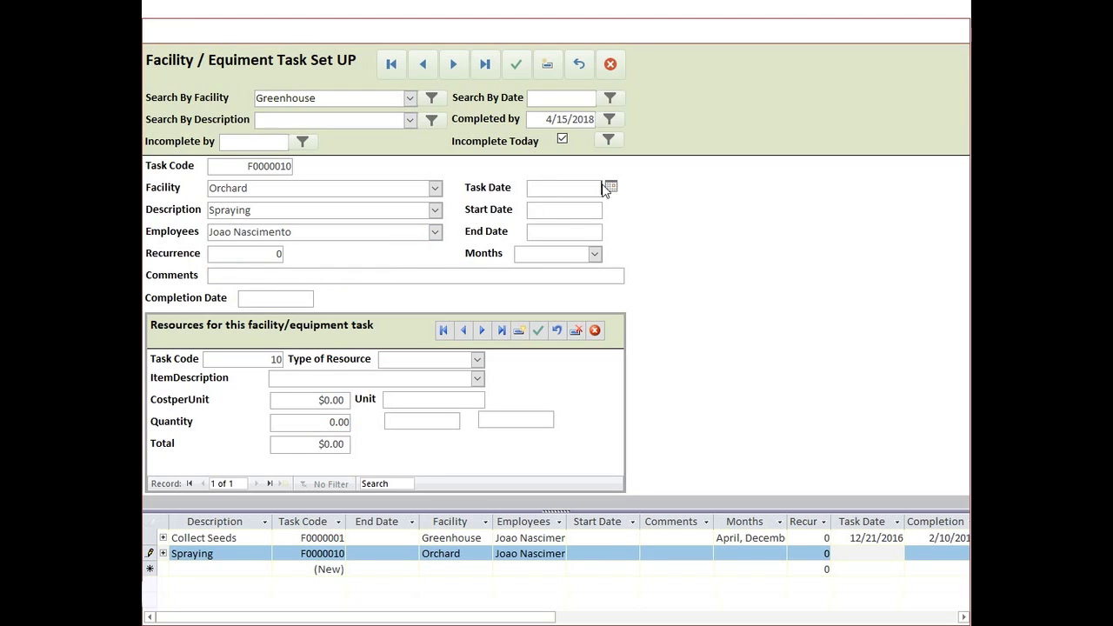
{"action": "left_click", "coordinate": [609, 188]}
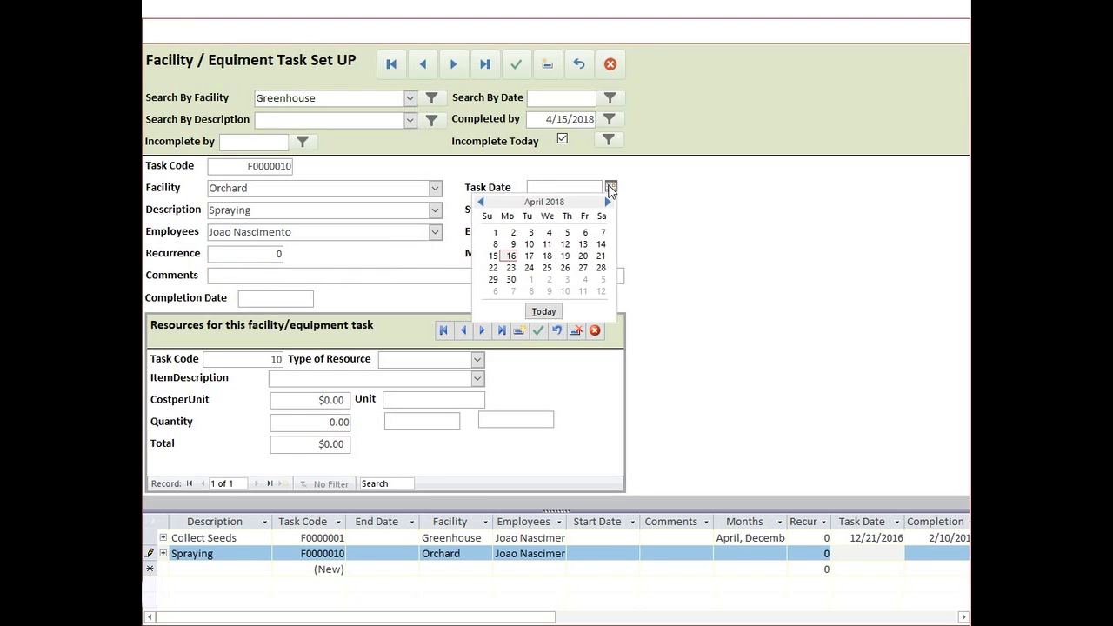
{"action": "left_click", "coordinate": [529, 256]}
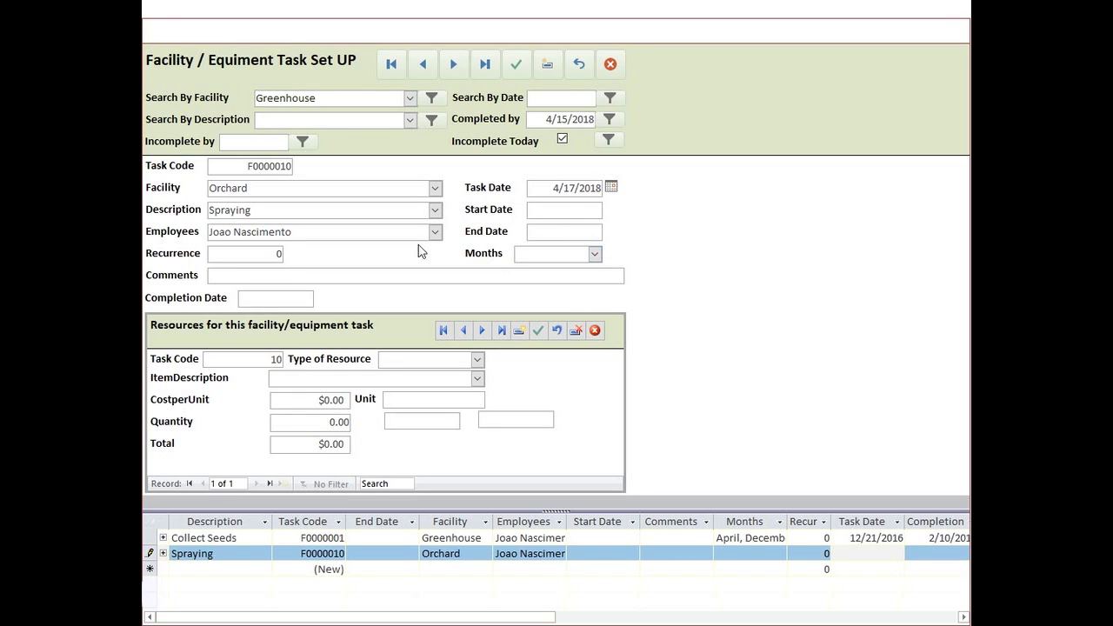
{"action": "left_click", "coordinate": [478, 359]}
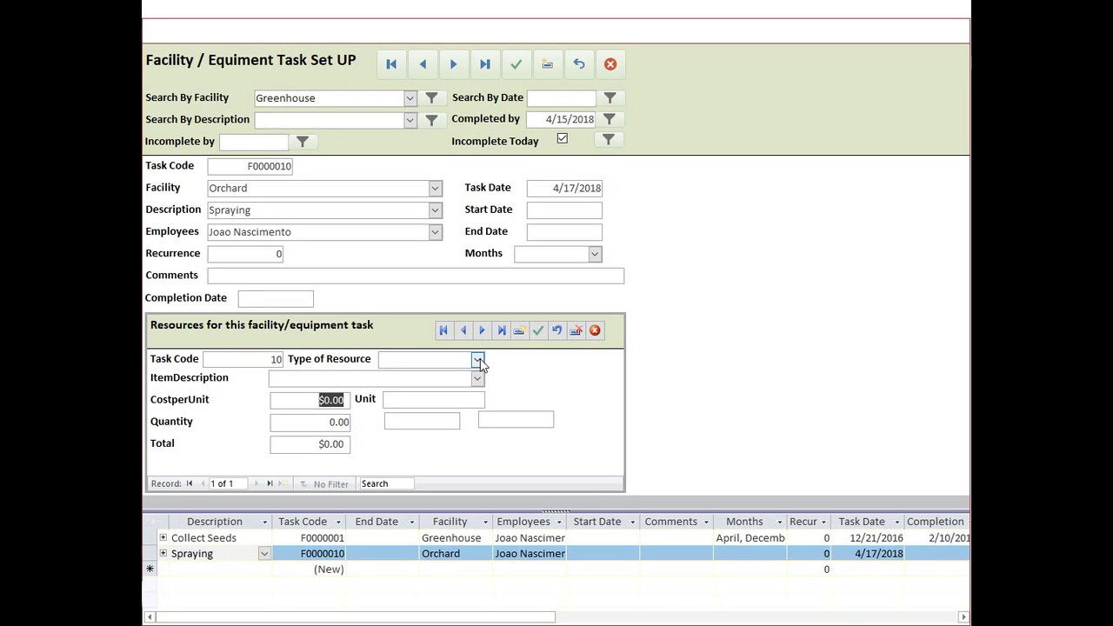
{"action": "left_click", "coordinate": [515, 64]}
Add the Planting supply resource Herbicide 123 with quantity 0.50 gallon to the Spraying task and save the resource record
{"action": "left_click", "coordinate": [479, 360]}
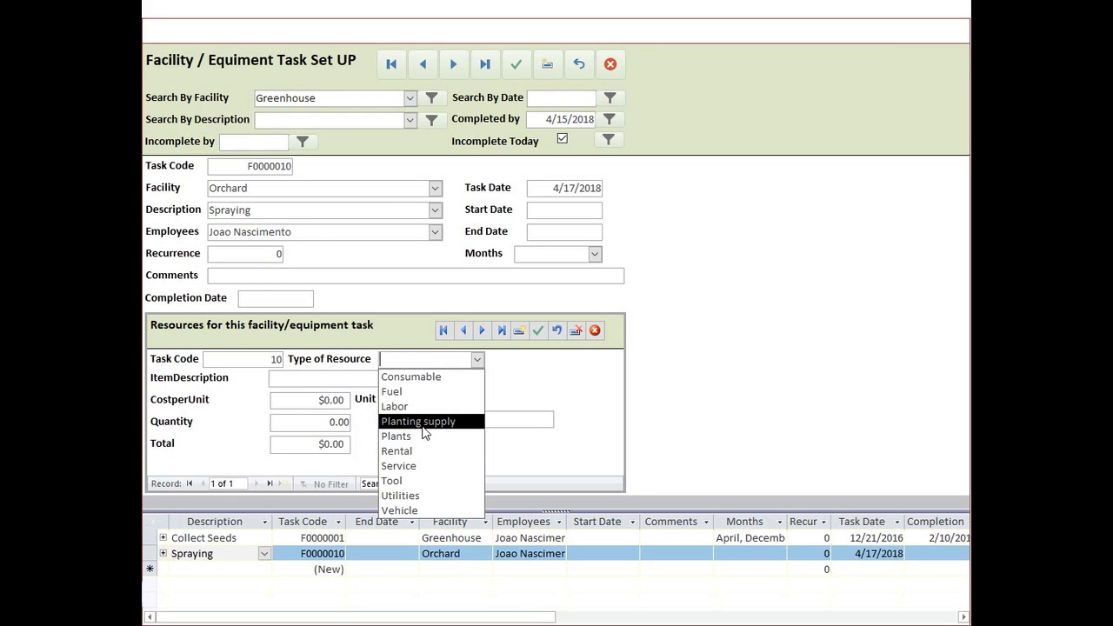
{"action": "left_click", "coordinate": [423, 423]}
{"action": "left_click", "coordinate": [477, 379]}
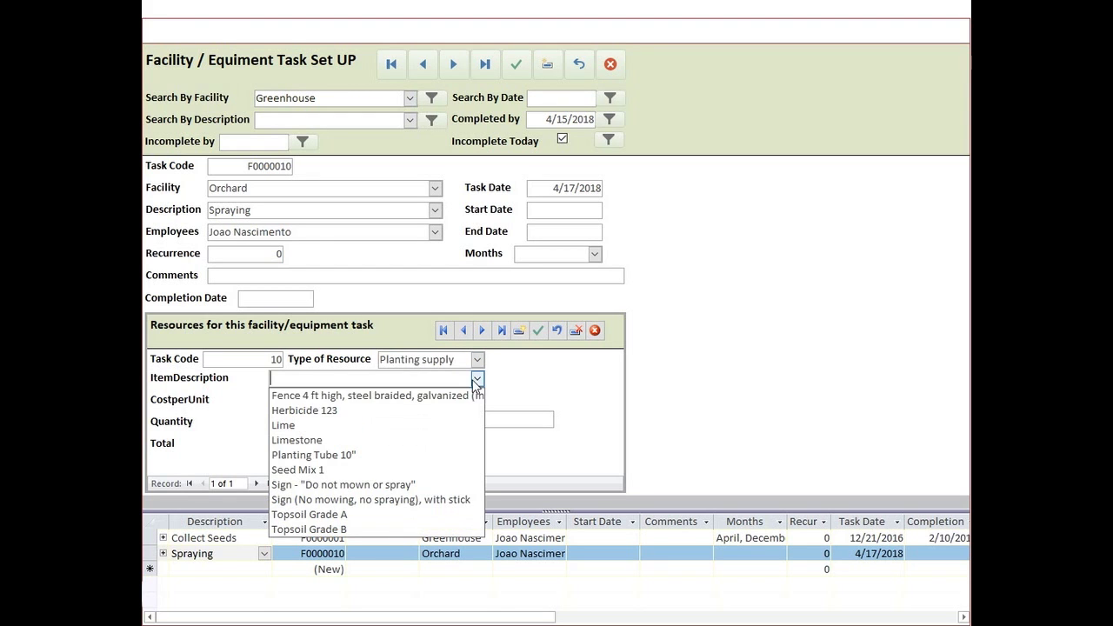
{"action": "left_click", "coordinate": [427, 411]}
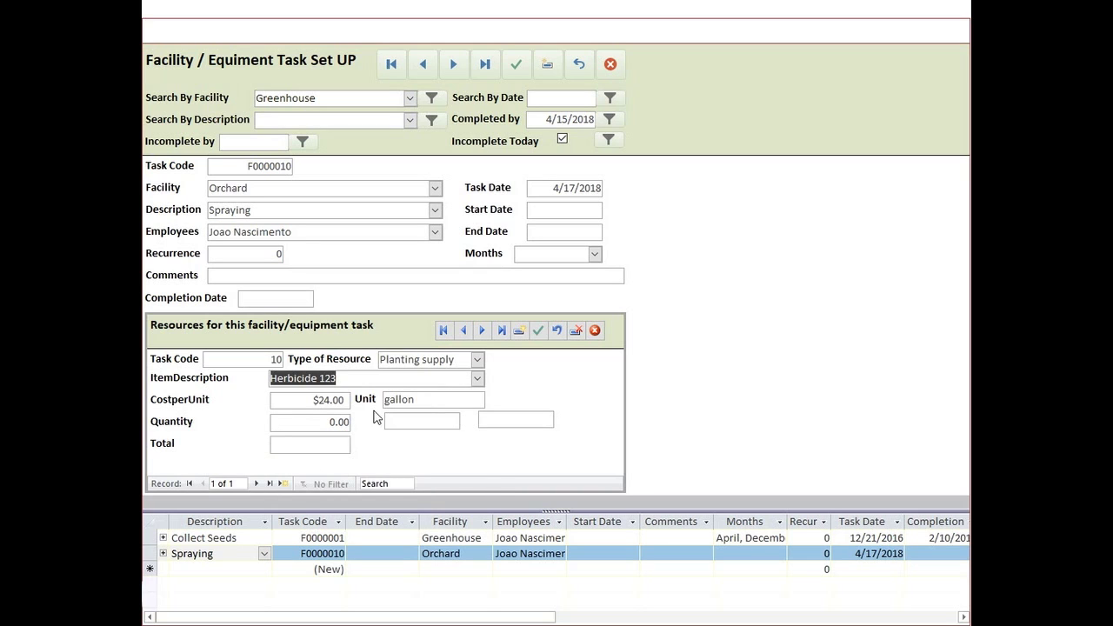
{"action": "left_click", "coordinate": [333, 422]}
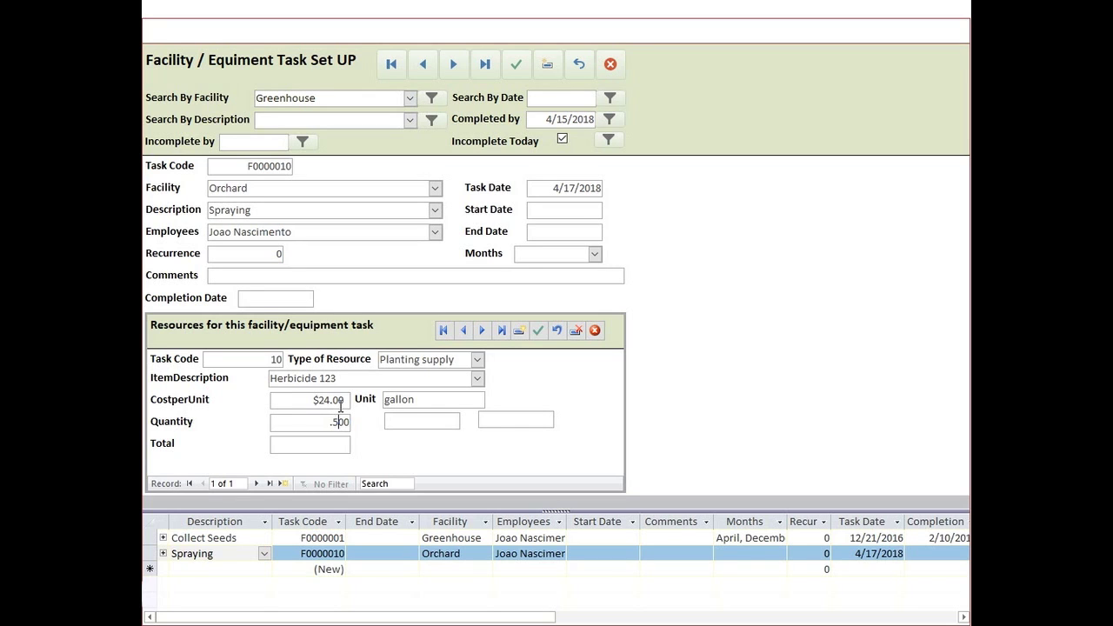
{"action": "type", "text": ".500"}
{"action": "key", "text": "Tab"}
{"action": "left_click", "coordinate": [539, 332]}
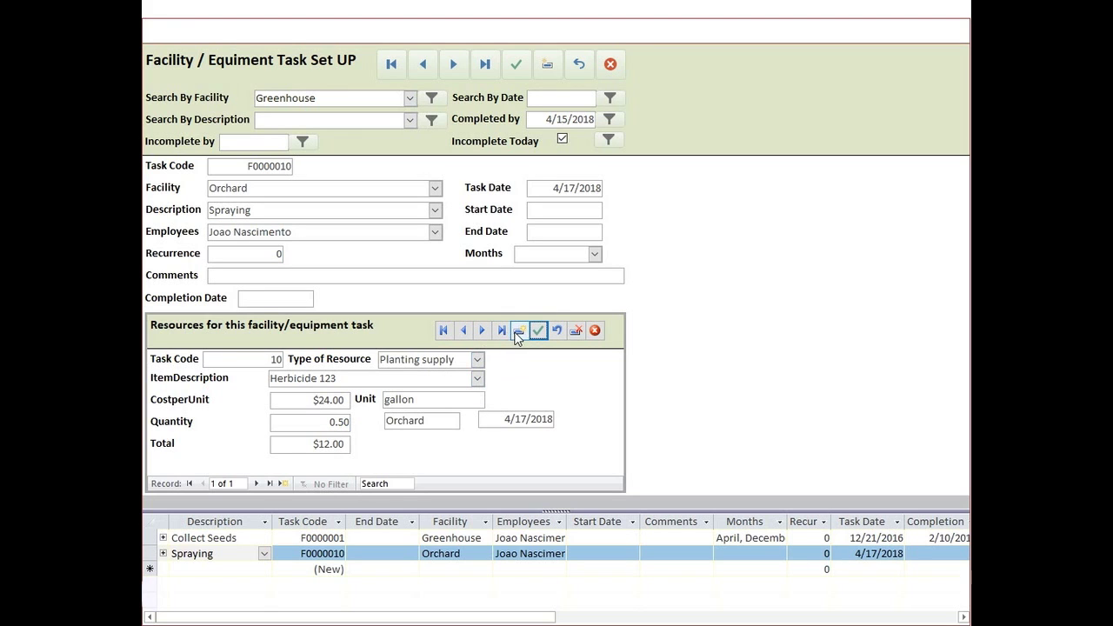
Add a second resource to the Spraying task, type Labor, item Graduate Student, quantity 2.00 man/hour, and save it
{"action": "left_click", "coordinate": [517, 331]}
{"action": "left_click", "coordinate": [478, 359]}
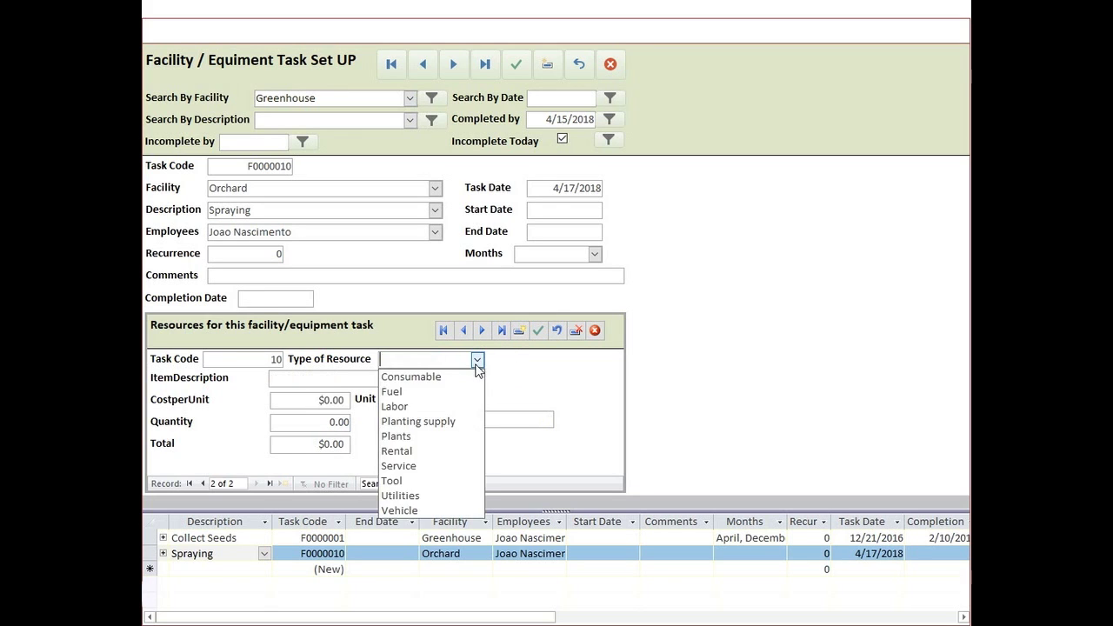
{"action": "left_click", "coordinate": [457, 405]}
{"action": "left_click", "coordinate": [478, 378]}
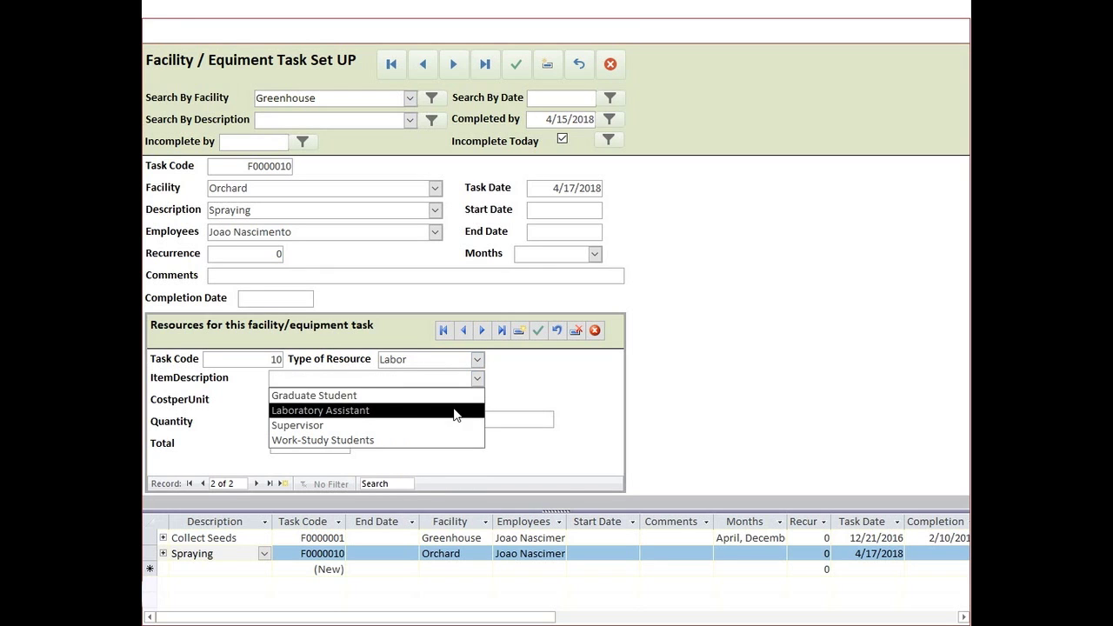
{"action": "left_click", "coordinate": [456, 395]}
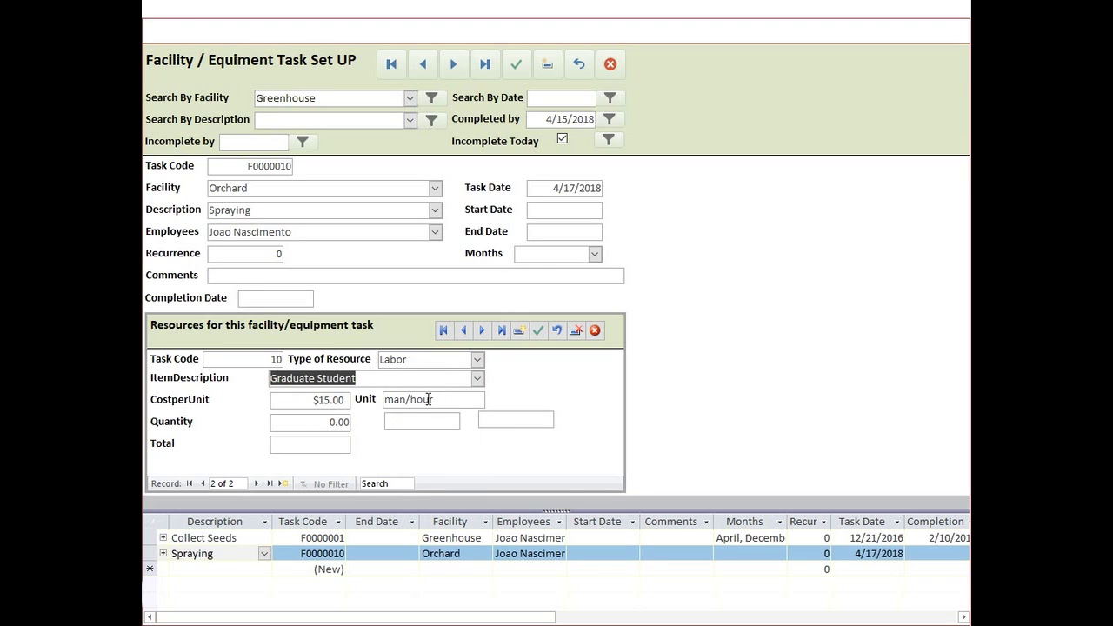
{"action": "left_click", "coordinate": [323, 429]}
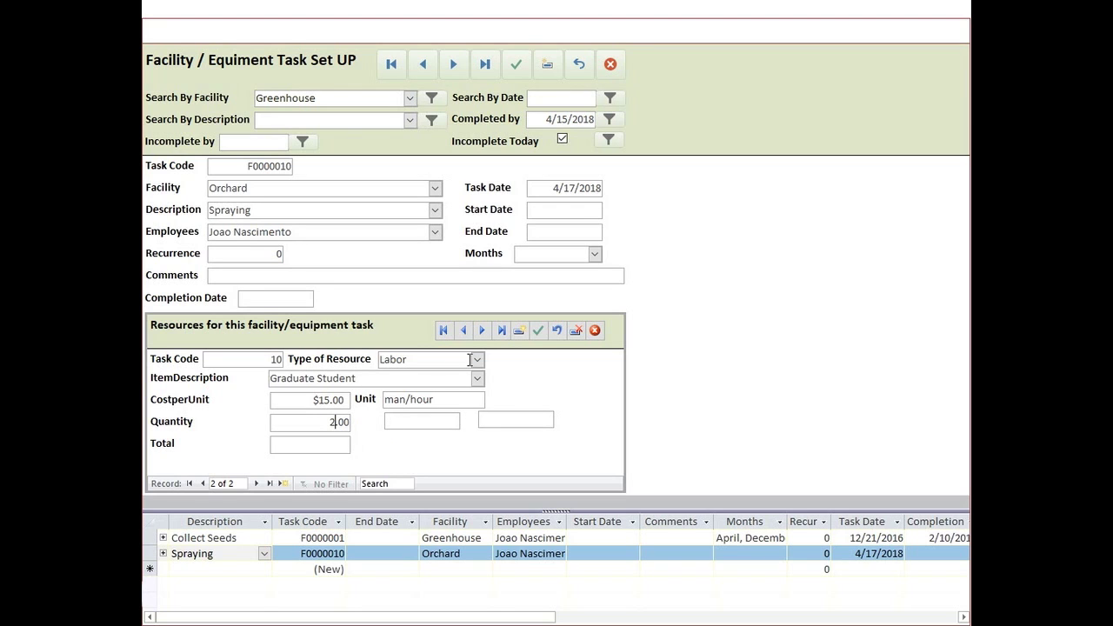
{"action": "left_click", "coordinate": [538, 332]}
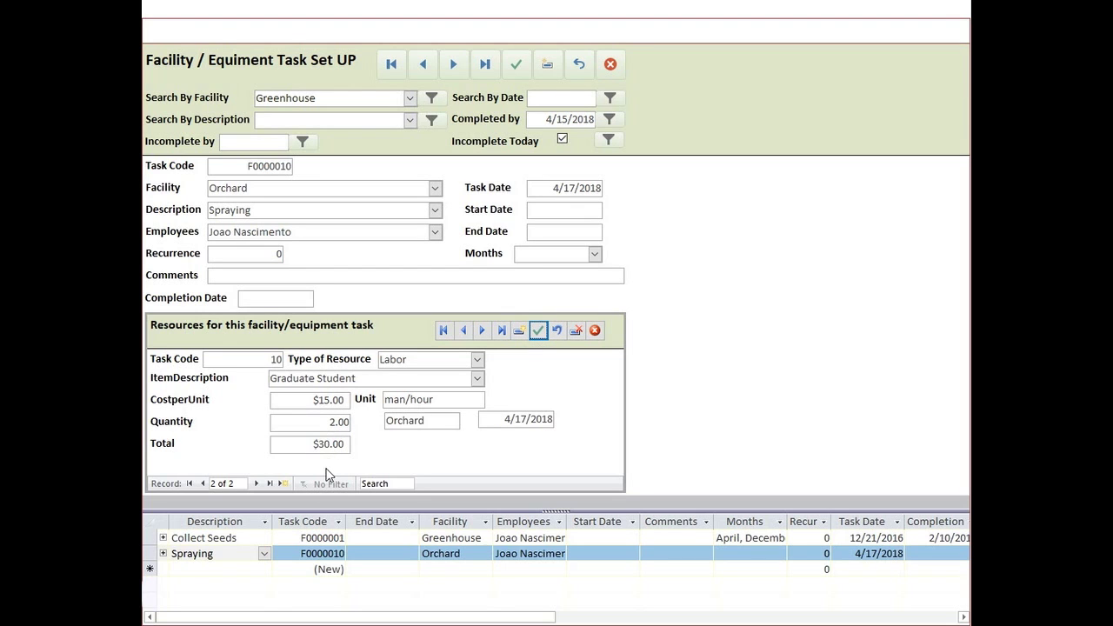
Review the Spraying task's resource records and close the facility task form
{"action": "left_click", "coordinate": [469, 330]}
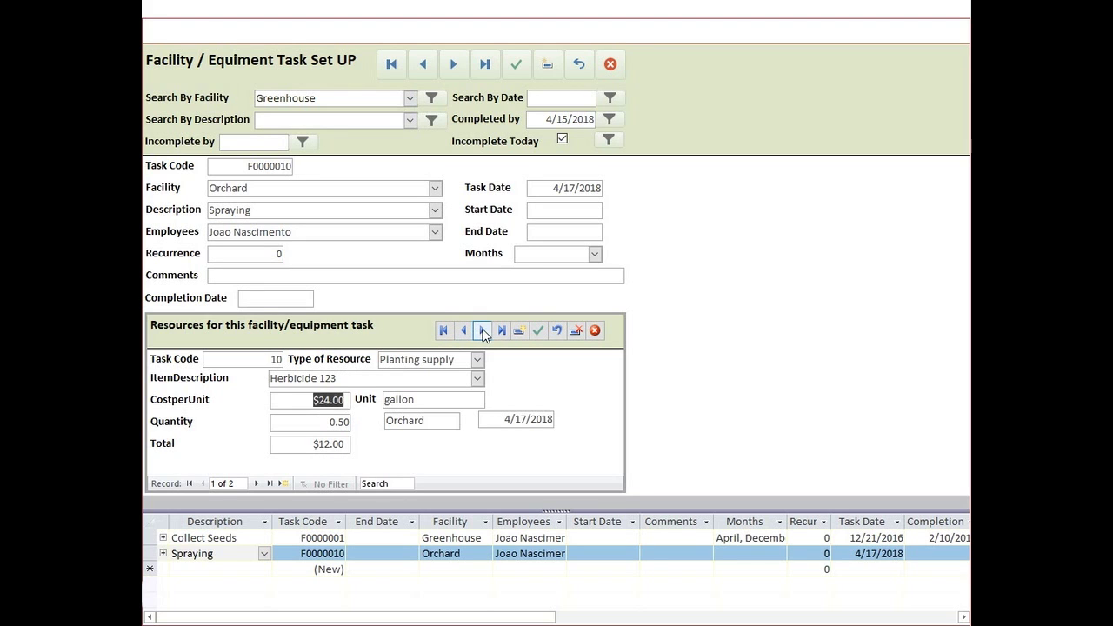
{"action": "left_click", "coordinate": [482, 330]}
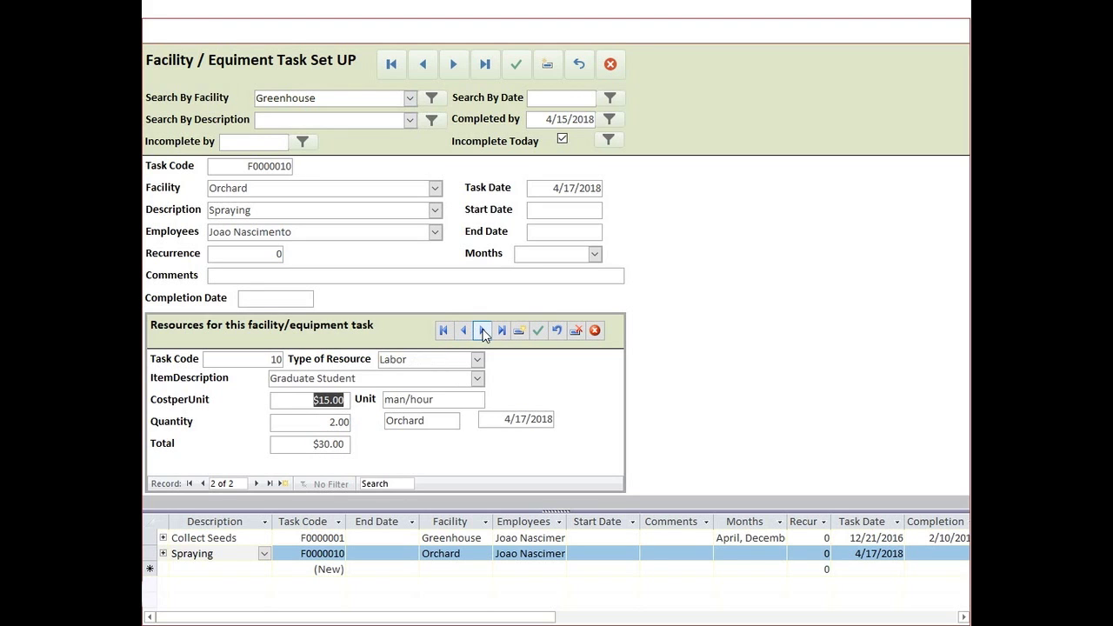
{"action": "left_click", "coordinate": [609, 65]}
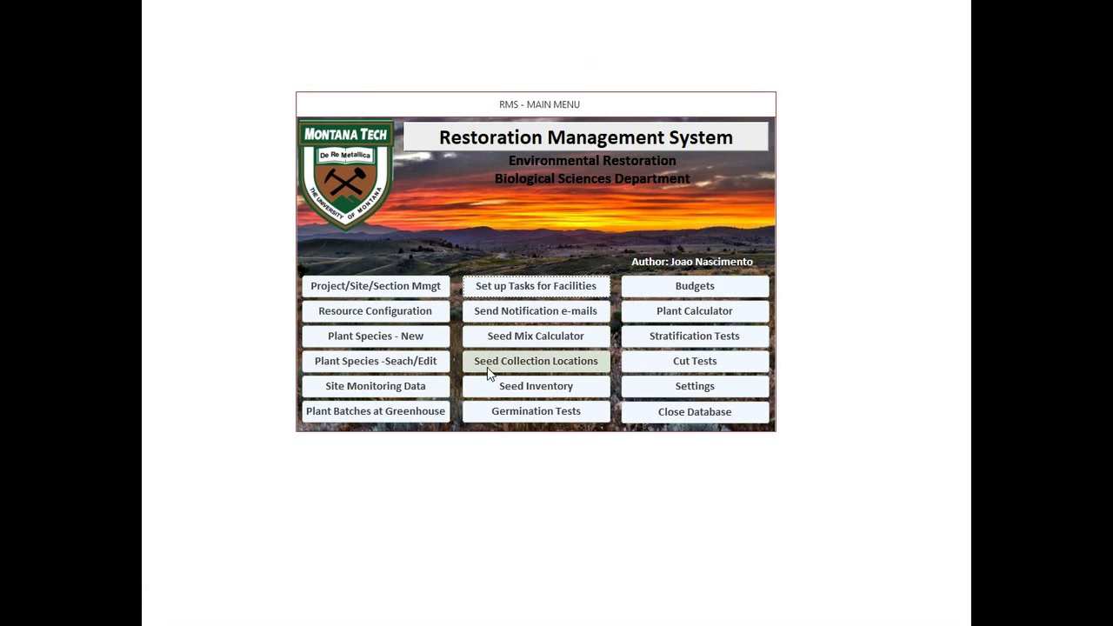
Open the Seed Mix Calculator from the main menu and reposition its form so it is fully in view
{"action": "left_click_drag", "start_coordinate": [507, 118], "coordinate": [498, 99]}
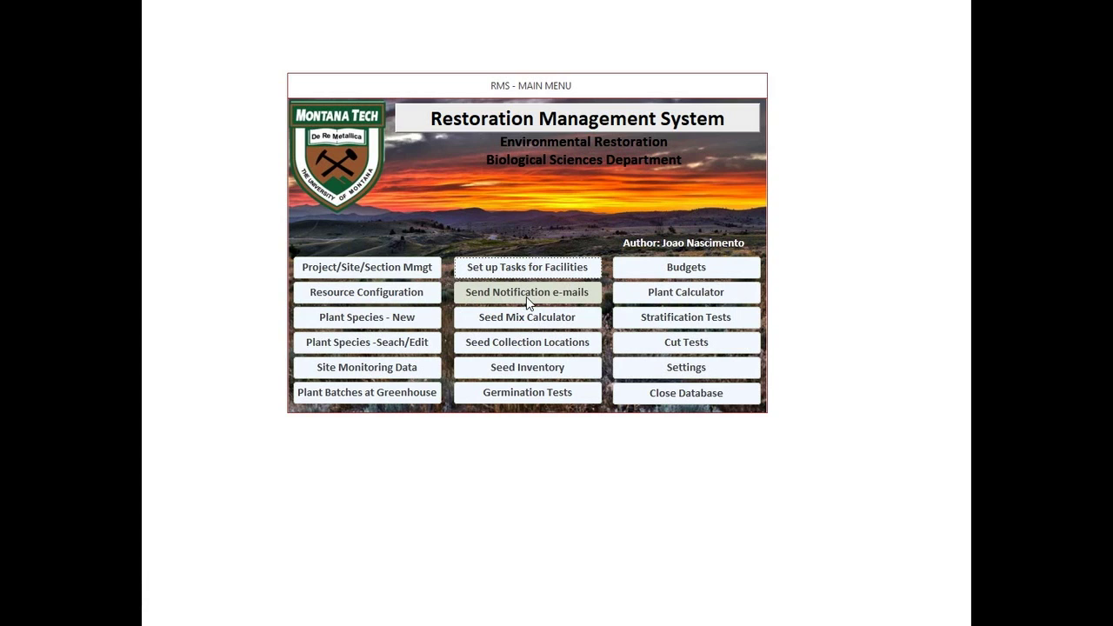
{"action": "left_click", "coordinate": [485, 320]}
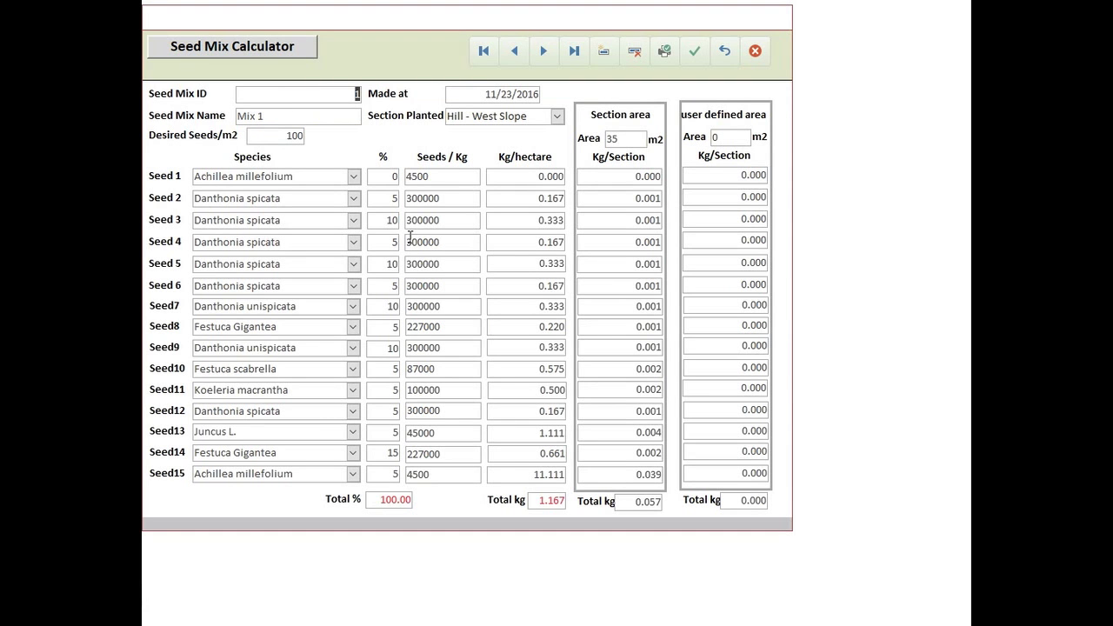
{"action": "left_click_drag", "start_coordinate": [270, 26], "coordinate": [299, 60]}
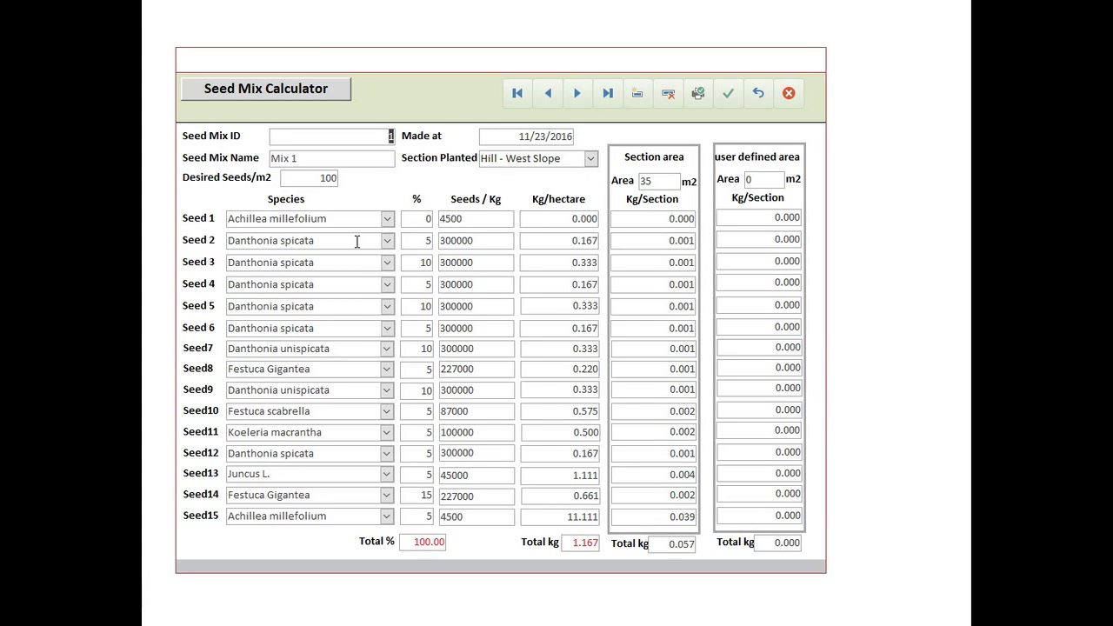
Start a new seed mix with Achillea millefolium as Seed 1 and Danthonia spicata as Seed 2
{"action": "left_click", "coordinate": [638, 96]}
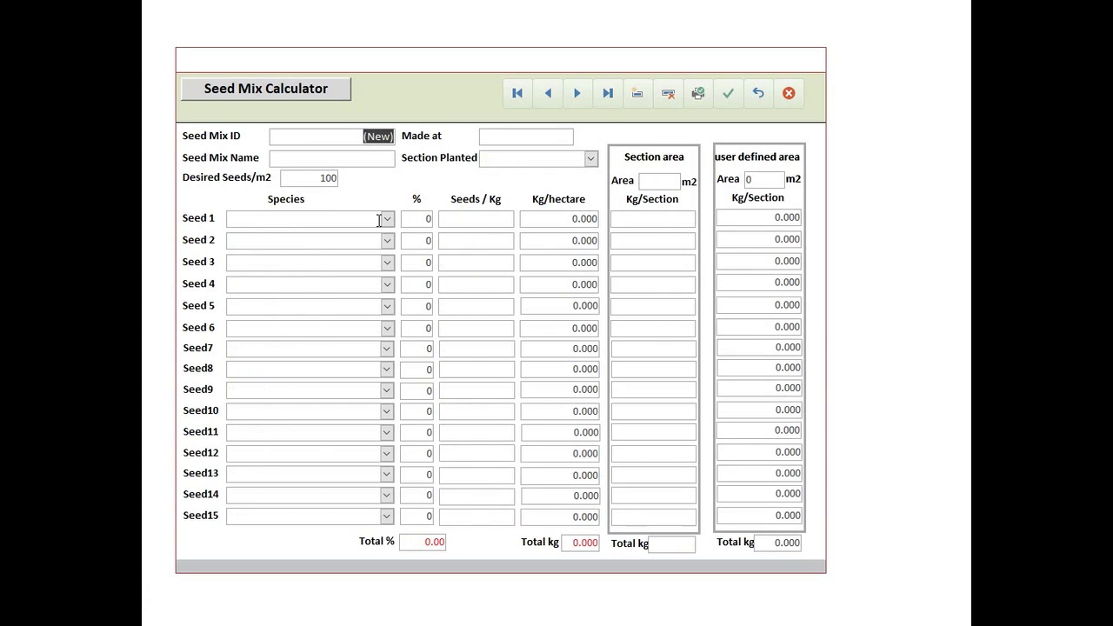
{"action": "left_click", "coordinate": [386, 219]}
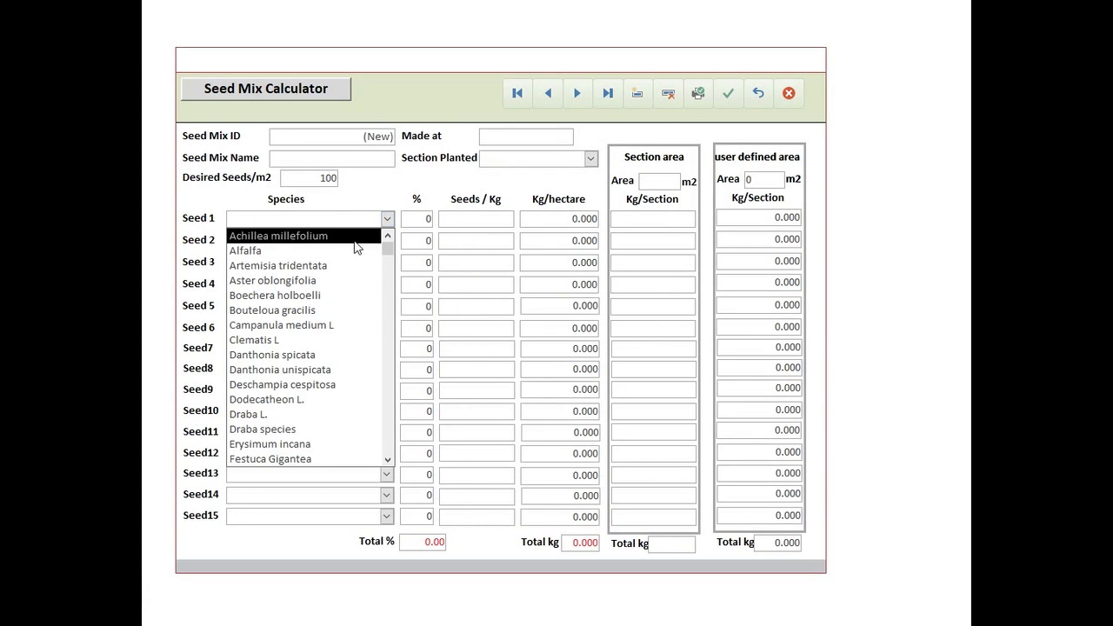
{"action": "left_click", "coordinate": [356, 235]}
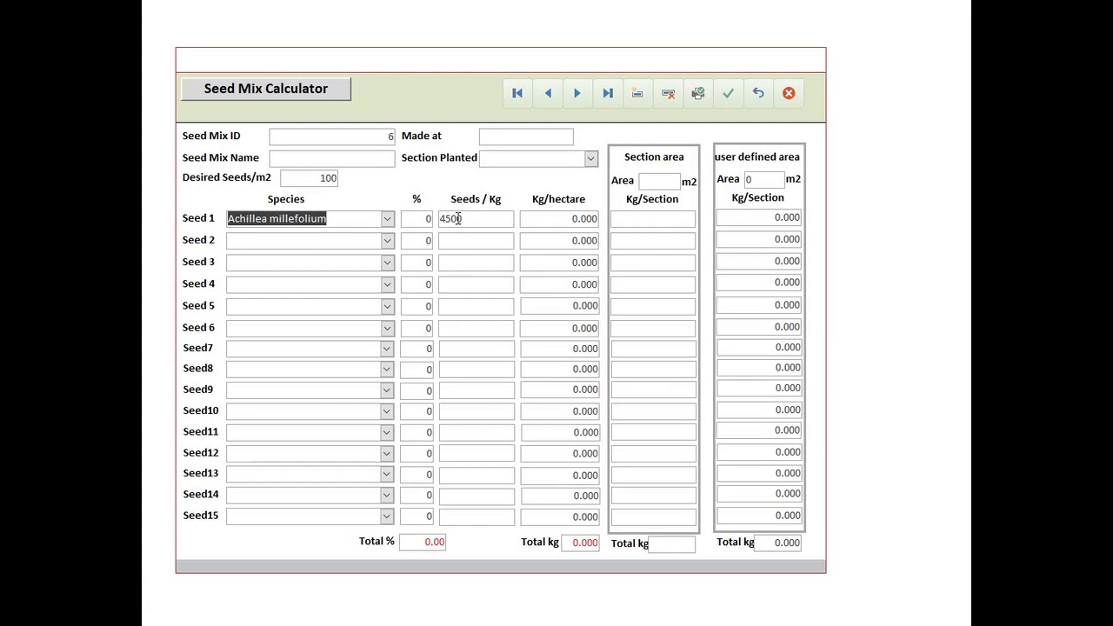
{"action": "left_click", "coordinate": [387, 242]}
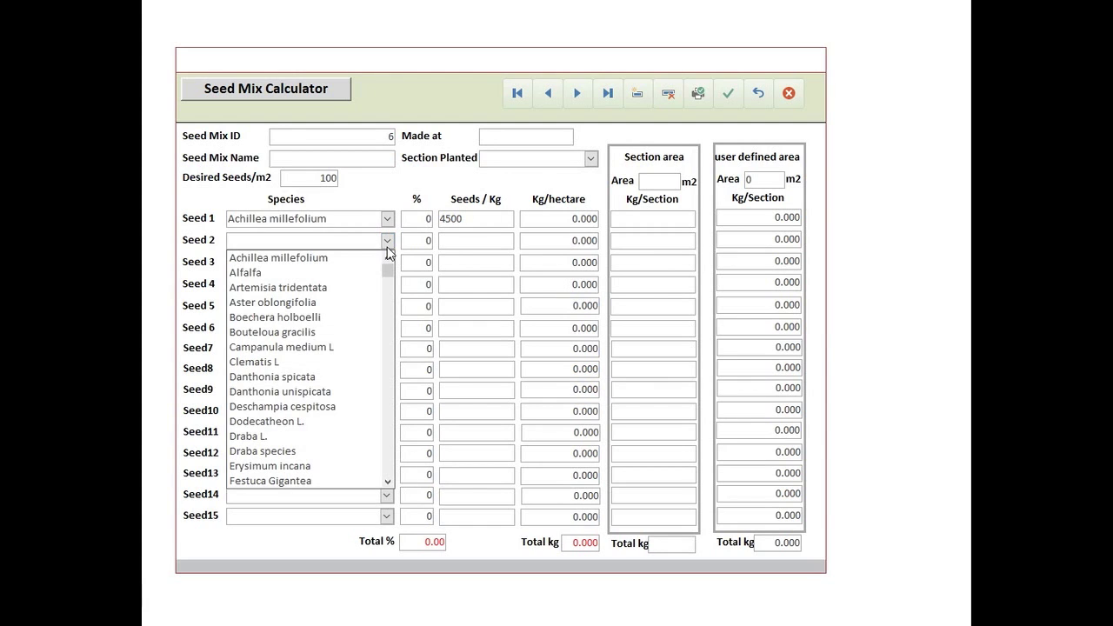
{"action": "left_click", "coordinate": [308, 376]}
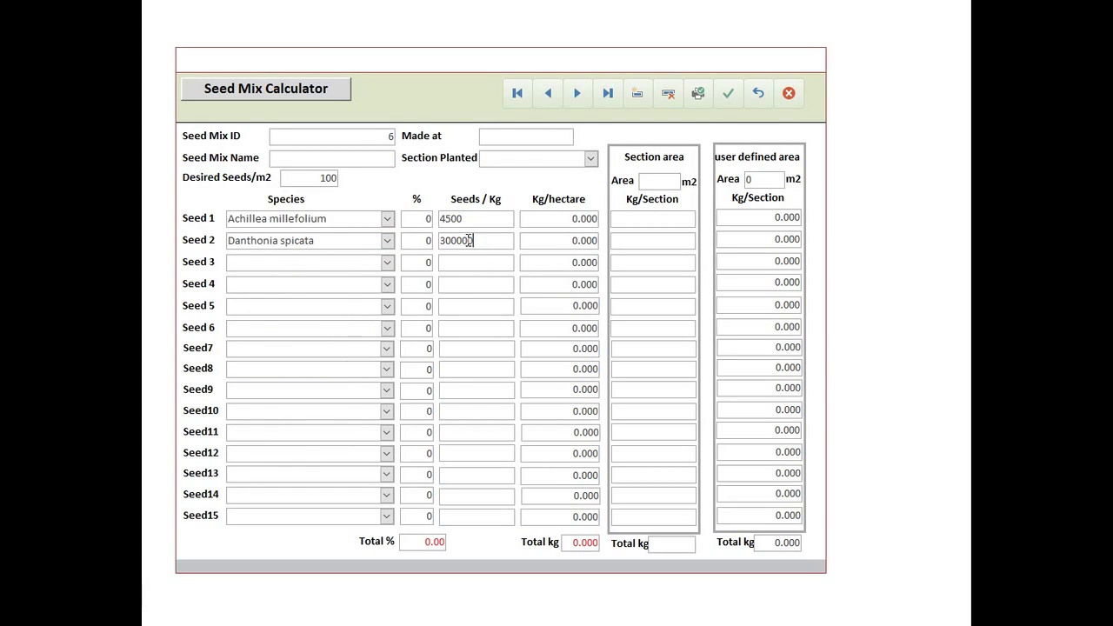
Try Erysimum incana as the Seed 3 species of the new mix, and settle on Festuca Gigantea instead
{"action": "left_click", "coordinate": [388, 264]}
{"action": "scroll", "coordinate": [348, 354], "scroll_direction": "down", "scroll_amount": 2}
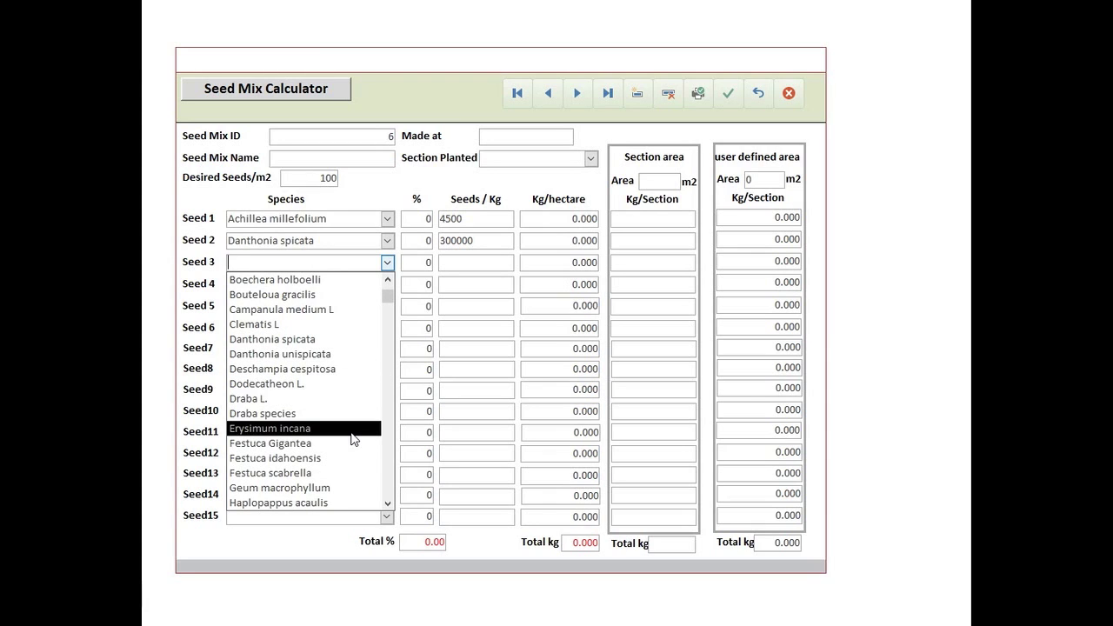
{"action": "left_click", "coordinate": [353, 428]}
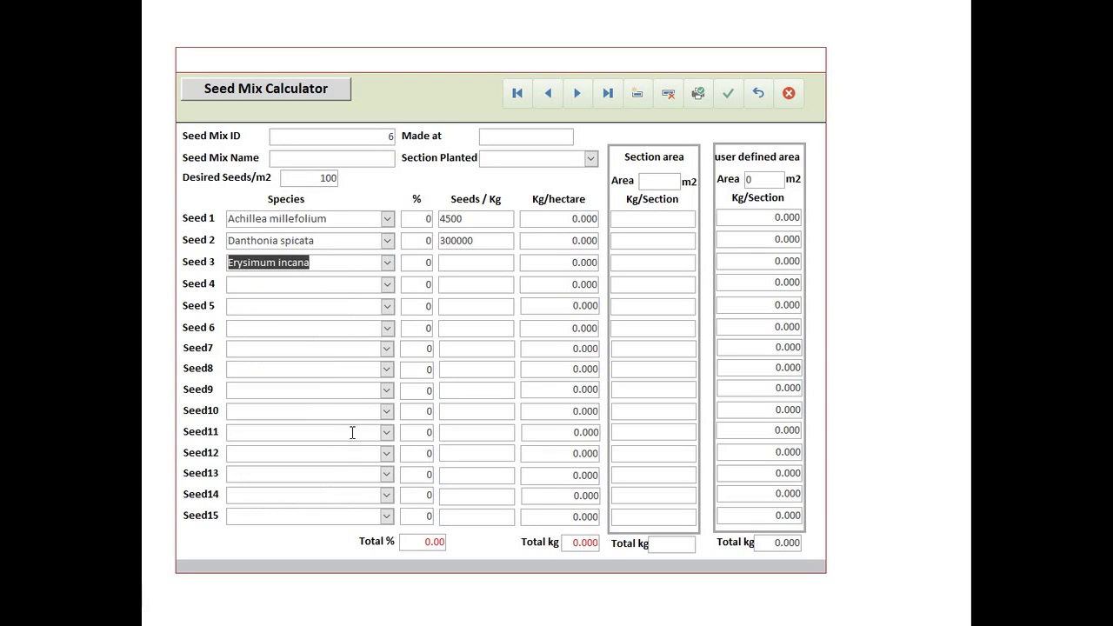
{"action": "left_click", "coordinate": [387, 262]}
{"action": "left_click", "coordinate": [376, 294]}
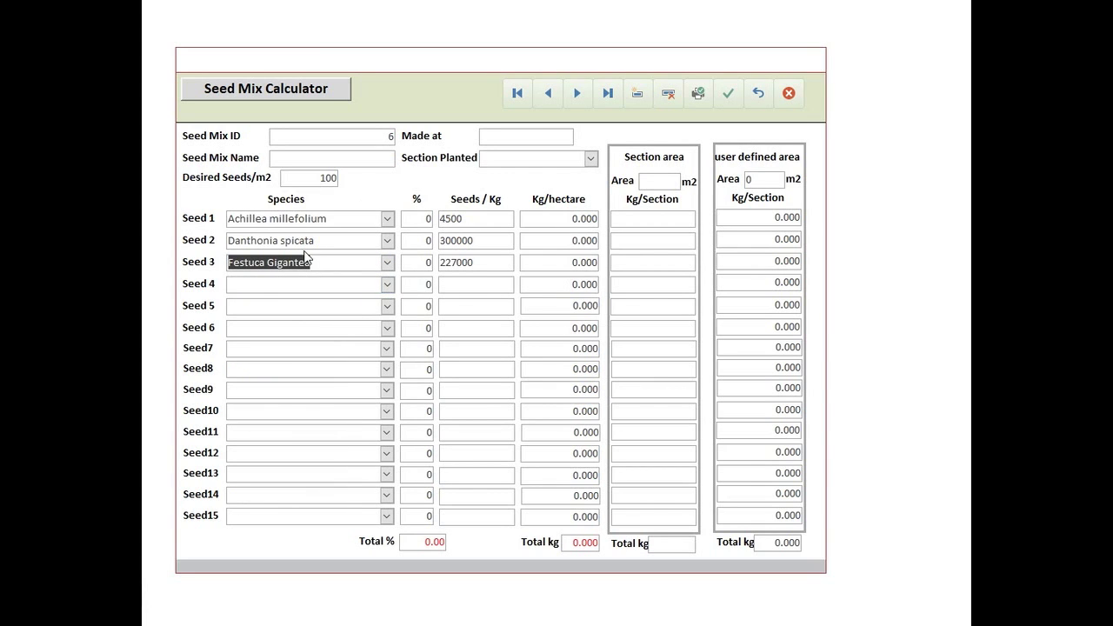
Set the mix percentages to 5 for Achillea millefolium, 45 for Danthonia spicata and 50 for Festuca Gigantea
{"action": "left_click", "coordinate": [417, 220]}
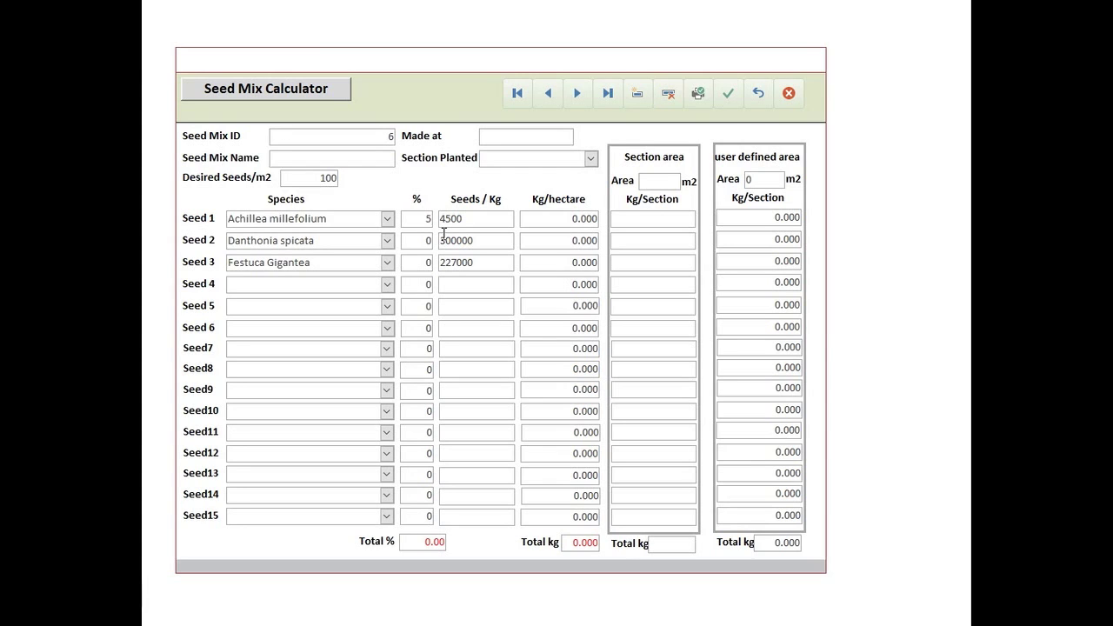
{"action": "type", "text": "5"}
{"action": "double_click", "coordinate": [428, 240]}
{"action": "type", "text": "45"}
{"action": "double_click", "coordinate": [428, 261]}
{"action": "type", "text": "50"}
Set the desired seeding density of the new mix to 150 seeds/m2
{"action": "left_click", "coordinate": [413, 236]}
{"action": "type", "text": "5"}
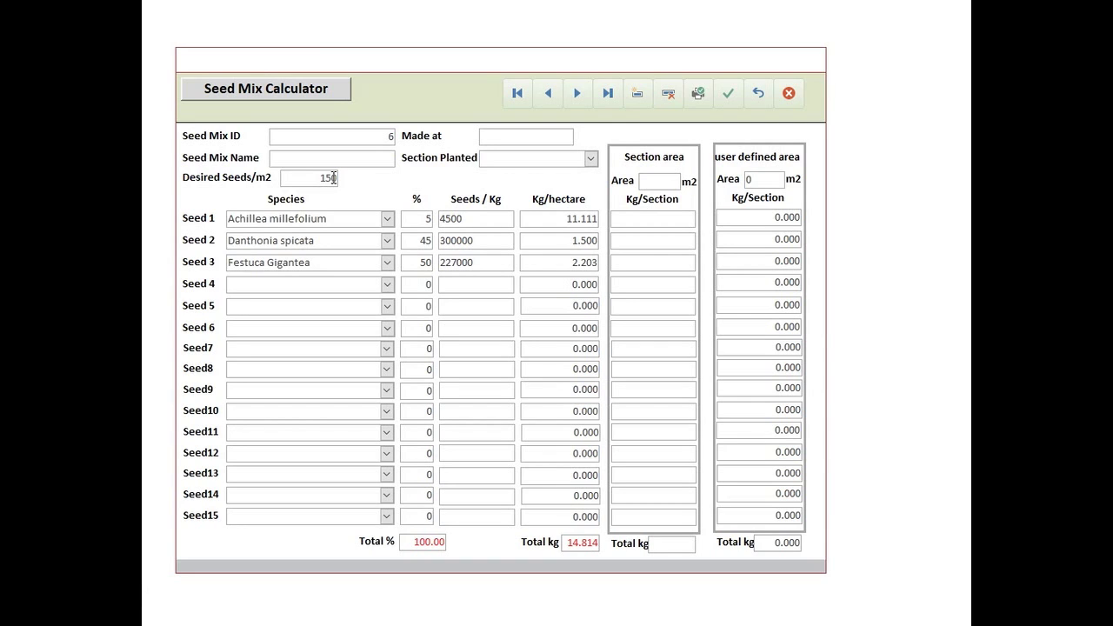
{"action": "left_click", "coordinate": [309, 175]}
{"action": "left_click", "coordinate": [489, 241]}
Assign Travonia West as the section planted and check the area used for its section calculation
{"action": "left_click", "coordinate": [591, 158]}
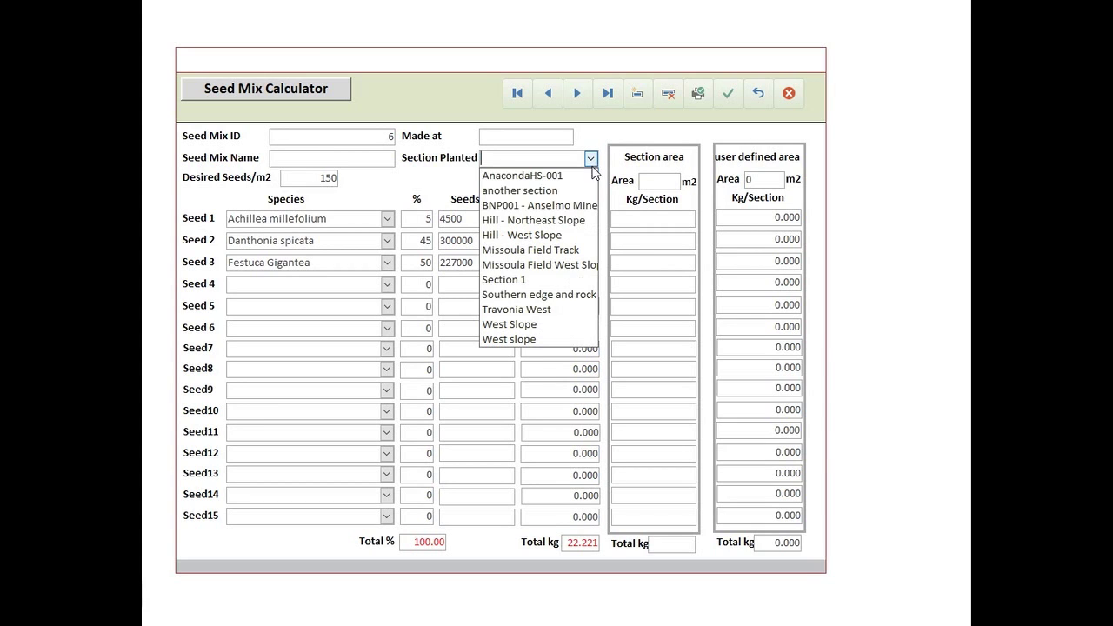
{"action": "left_click", "coordinate": [557, 310]}
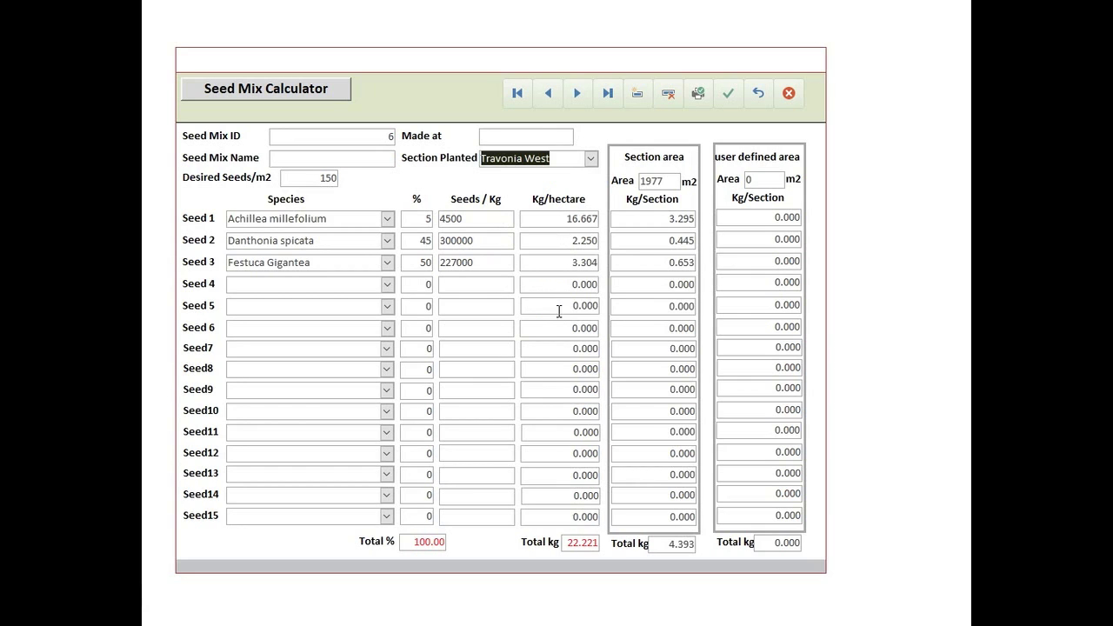
{"action": "left_click", "coordinate": [654, 181]}
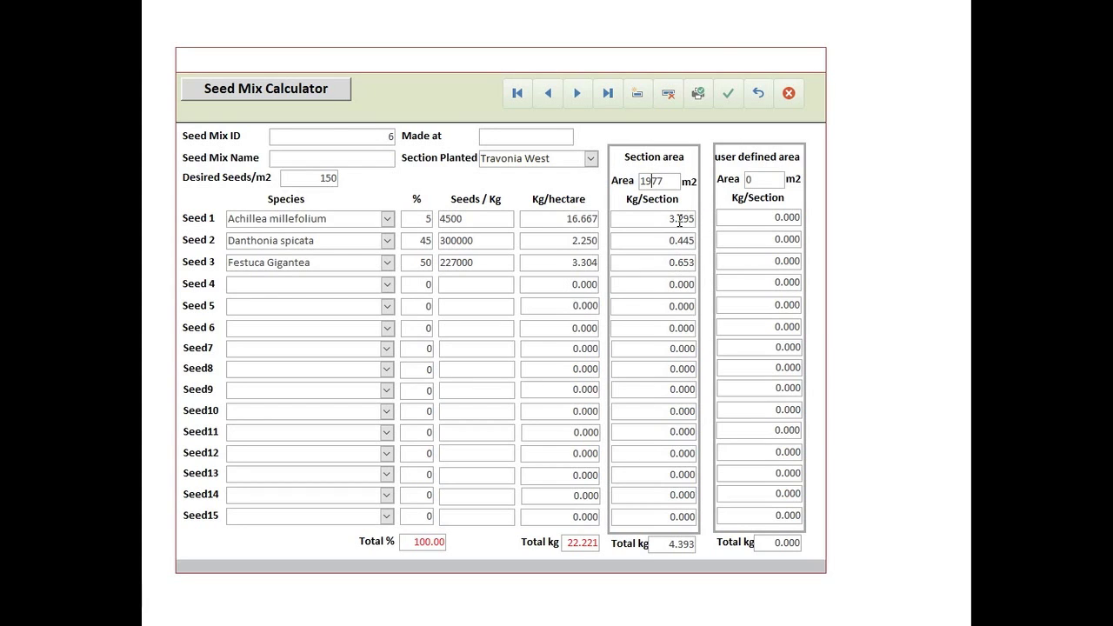
Set the user defined area to 1000 m2 and check the kilograms calculated for Seeds 1 and 2
{"action": "left_click", "coordinate": [740, 178]}
{"action": "type", "text": "1000"}
{"action": "left_click", "coordinate": [773, 217]}
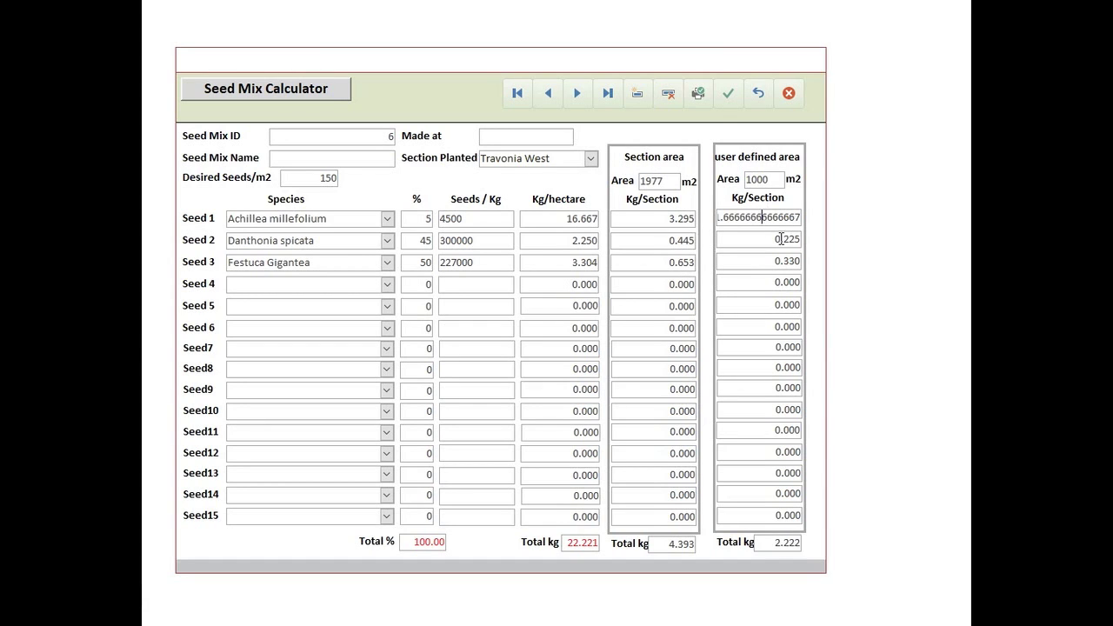
{"action": "left_click", "coordinate": [769, 238]}
Name the seed mix "Test mix" and set its Made at date to 4/16/2018
{"action": "left_click", "coordinate": [392, 158]}
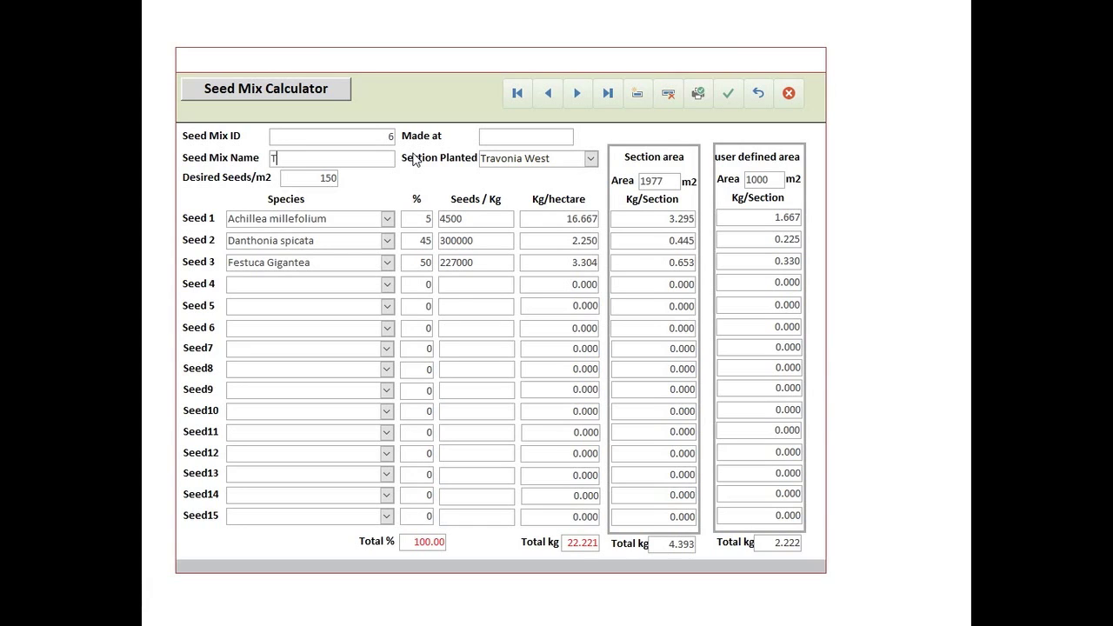
{"action": "type", "text": "Test mix"}
{"action": "left_click", "coordinate": [483, 138]}
{"action": "left_click", "coordinate": [582, 135]}
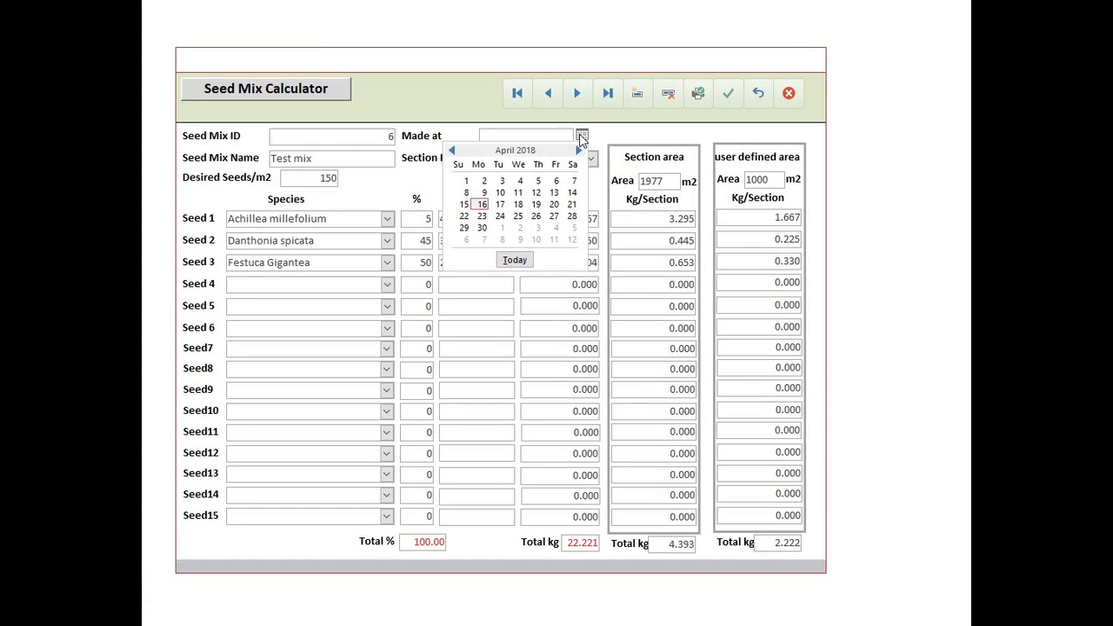
{"action": "left_click", "coordinate": [481, 205]}
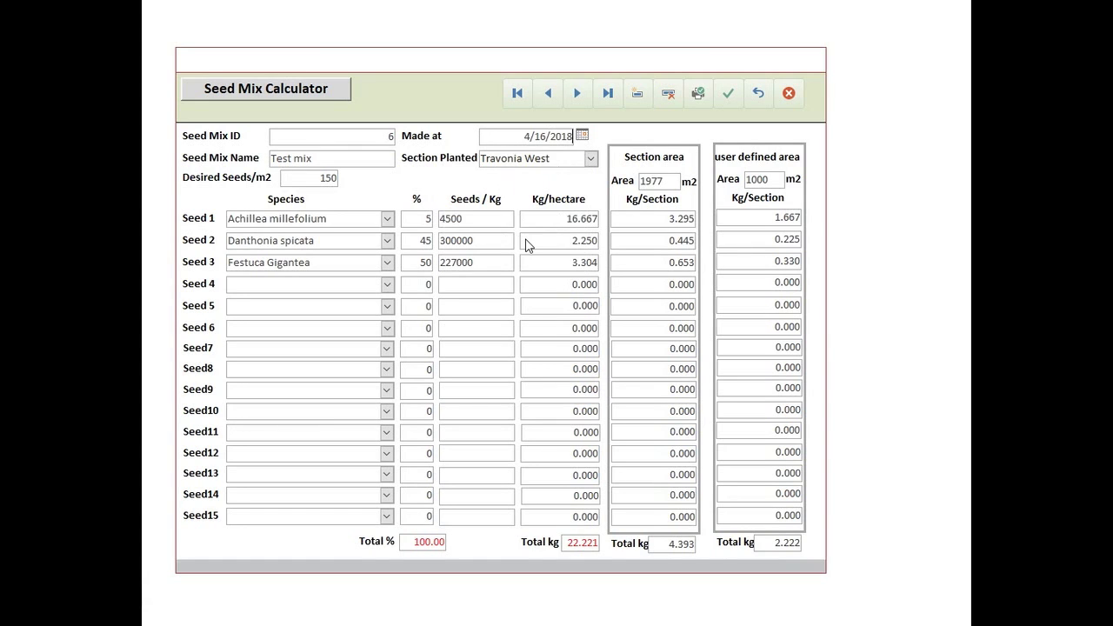
Save the Test mix record and close the Seed Mix Calculator form
{"action": "left_click", "coordinate": [730, 95]}
{"action": "left_click", "coordinate": [789, 94]}
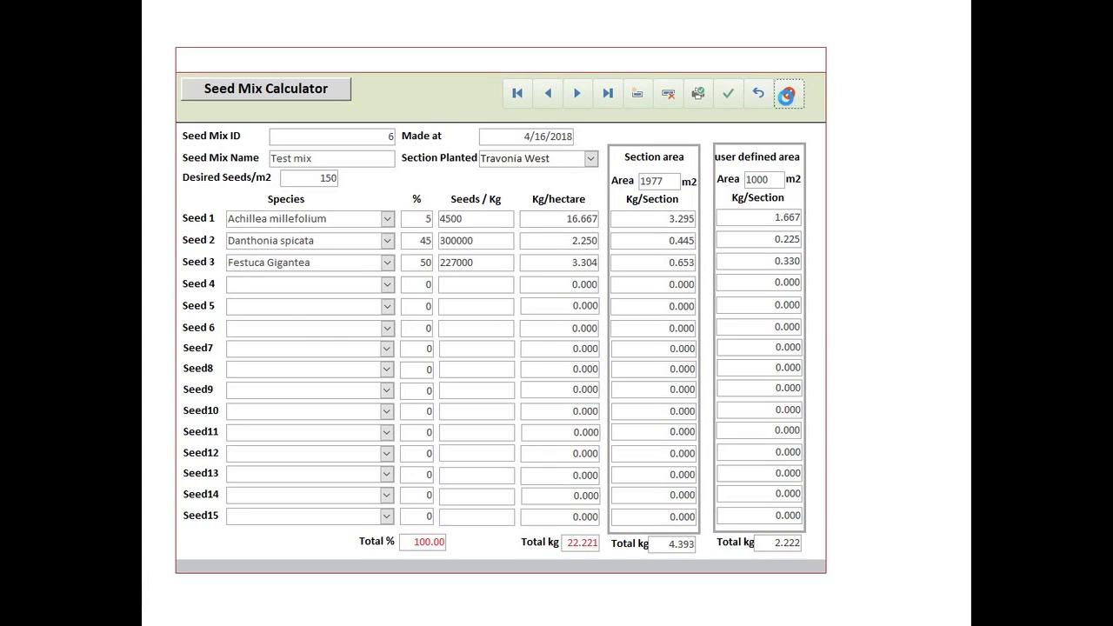